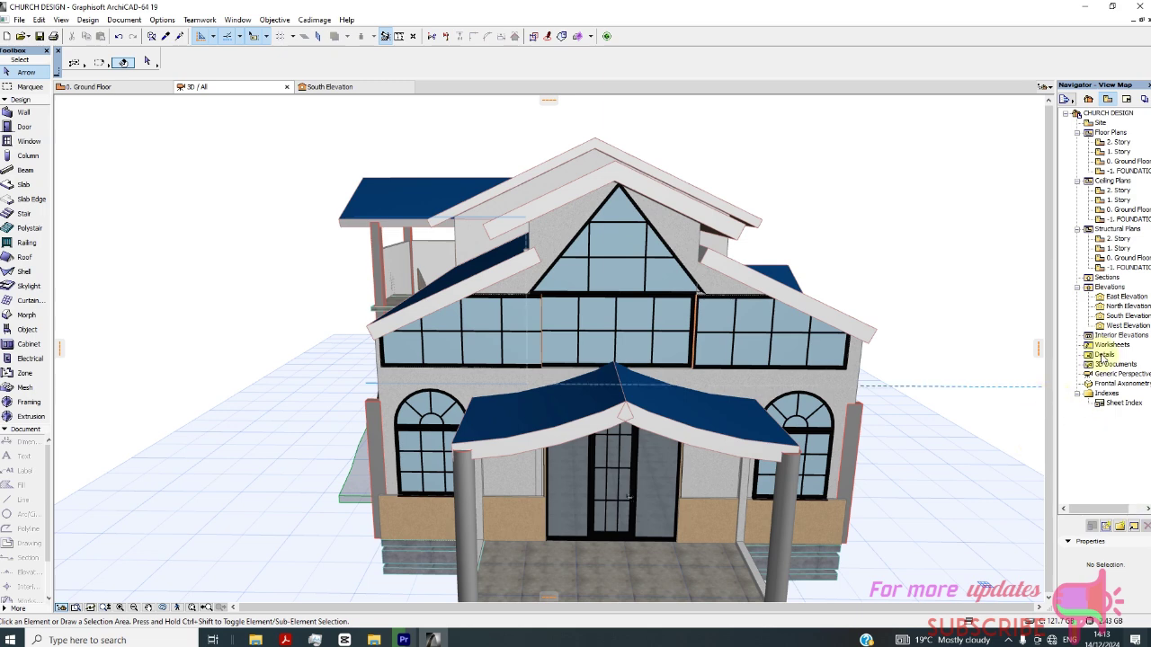
# Orbit and zoom the 3D view to show the church's left side and stairs from above
pyautogui.scroll(3, 854, 205)
pyautogui.keyDown('shift'); pyautogui.moveTo(854, 204); pyautogui.dragTo(959, 207, button='middle'); pyautogui.keyUp('shift')
pyautogui.keyDown('shift'); pyautogui.moveTo(751, 287); pyautogui.dragTo(483, 162, button='middle'); pyautogui.keyUp('shift')
pyautogui.scroll(-2, 806, 224)
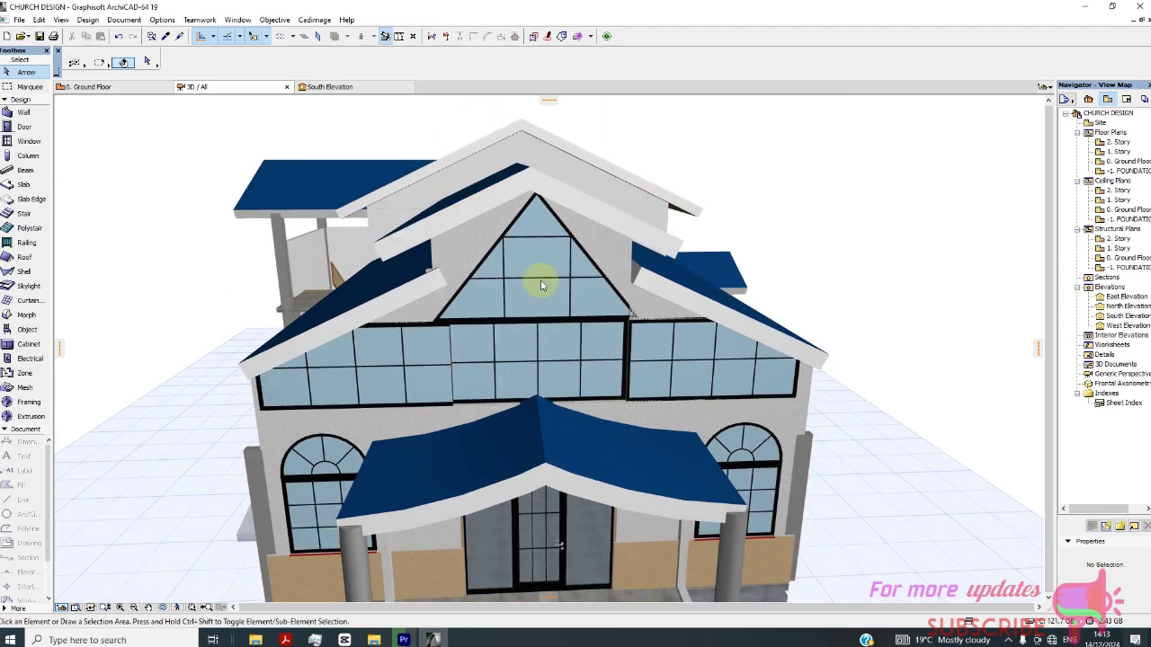
pyautogui.keyDown('shift'); pyautogui.moveTo(666, 327); pyautogui.dragTo(862, 282, button='middle'); pyautogui.keyUp('shift')
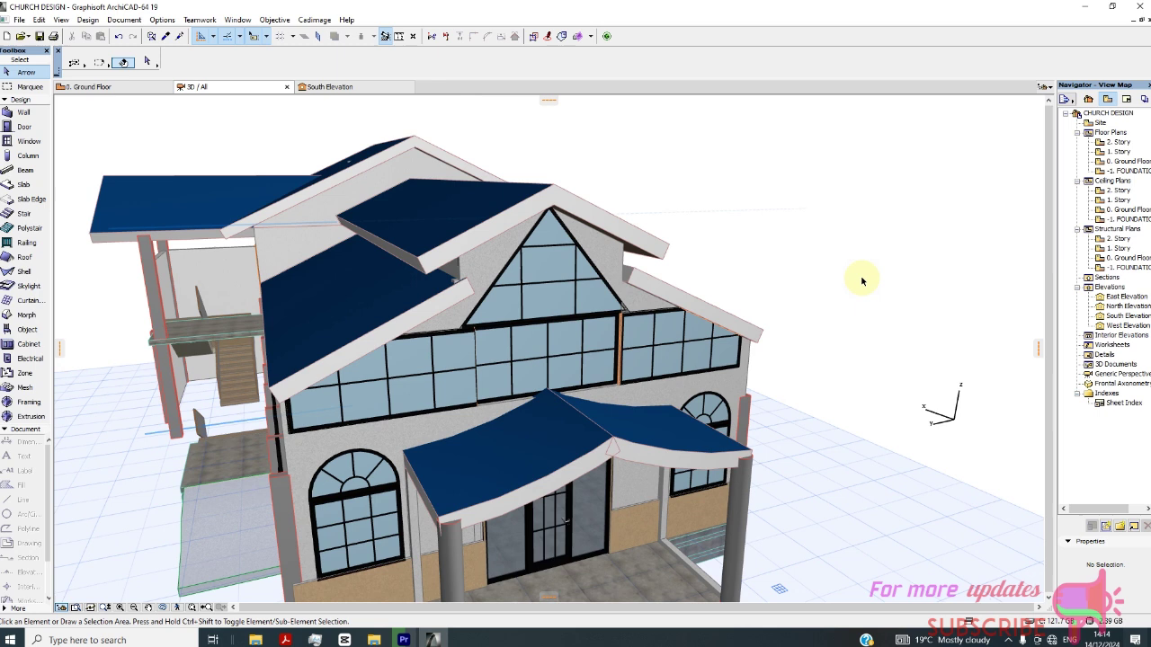
# Open the Profile Manager from Options > Element Attributes, keep Custom, and start editing it
pyautogui.click(163, 21)
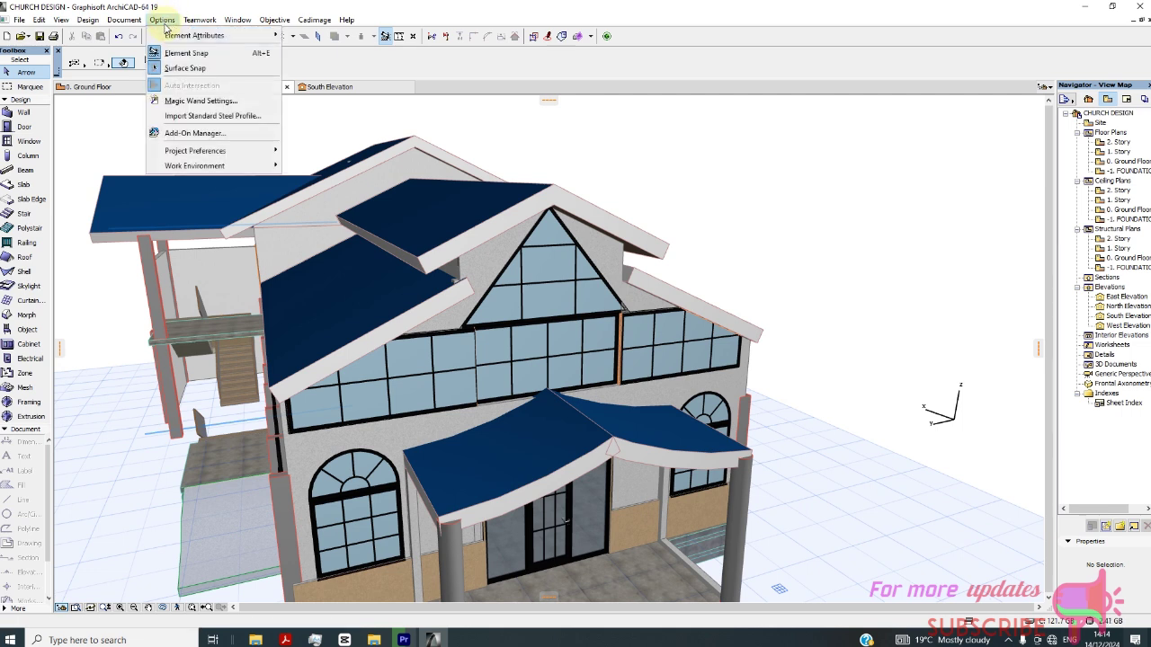
pyautogui.moveTo(163, 36)
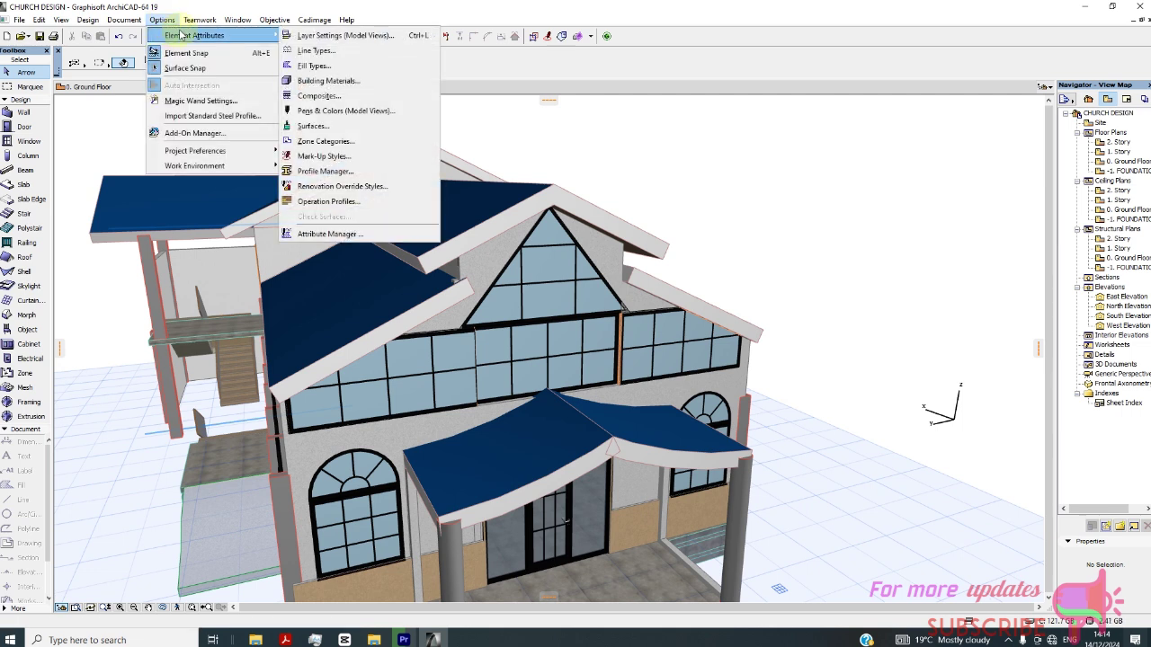
pyautogui.click(328, 170)
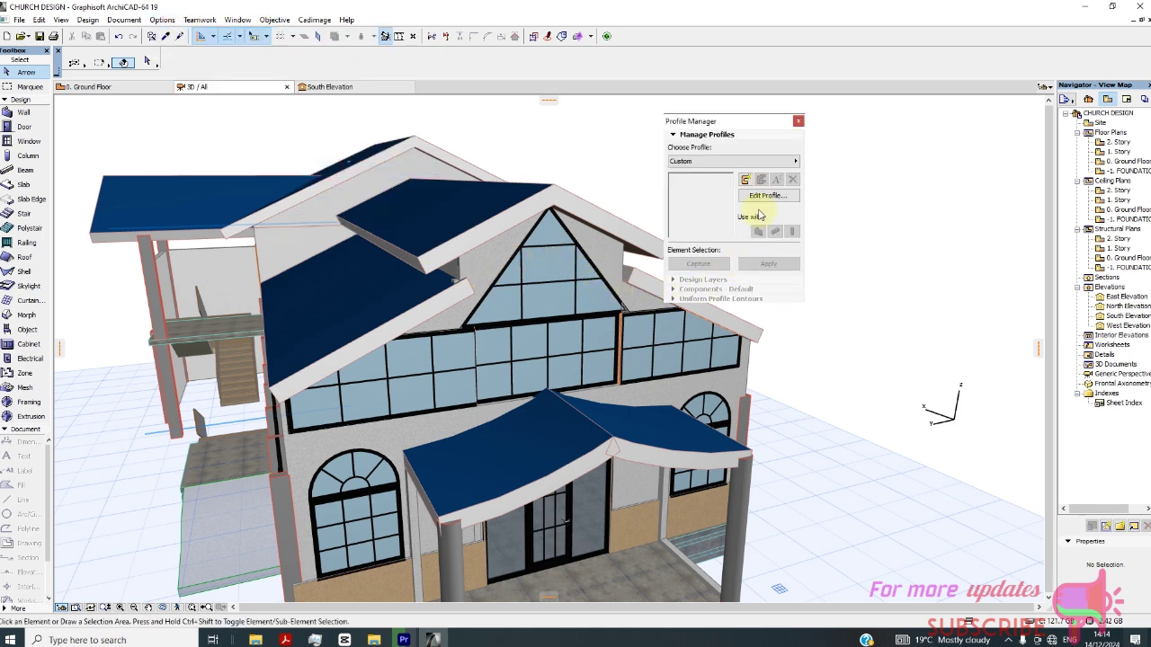
pyautogui.click(747, 161)
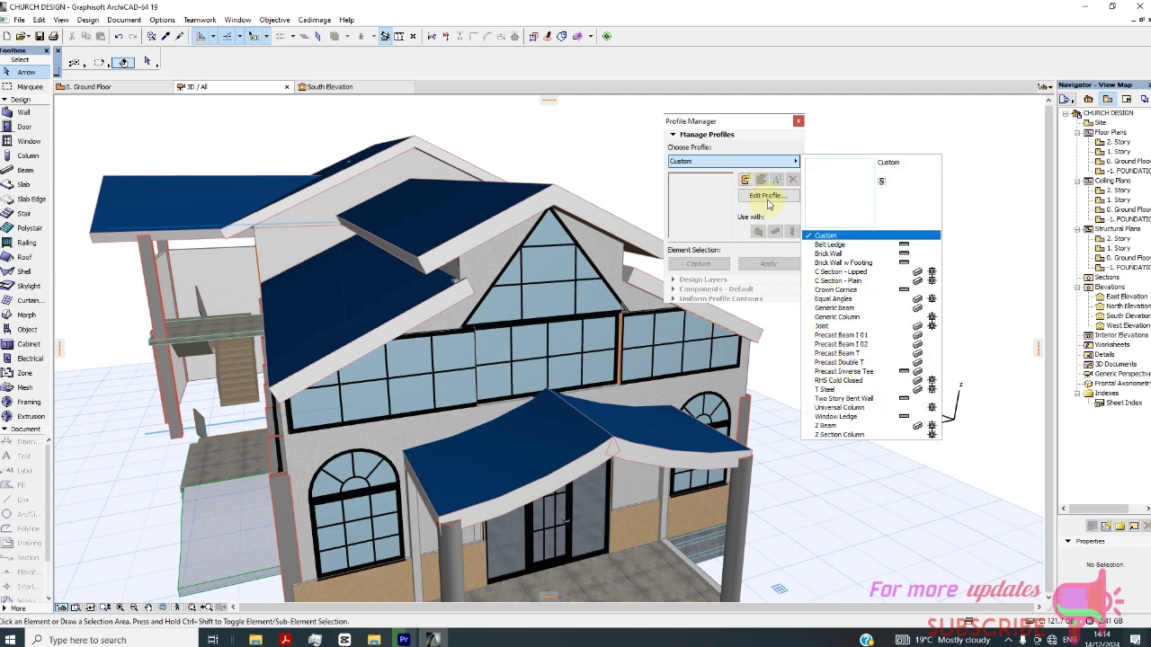
pyautogui.click(769, 203)
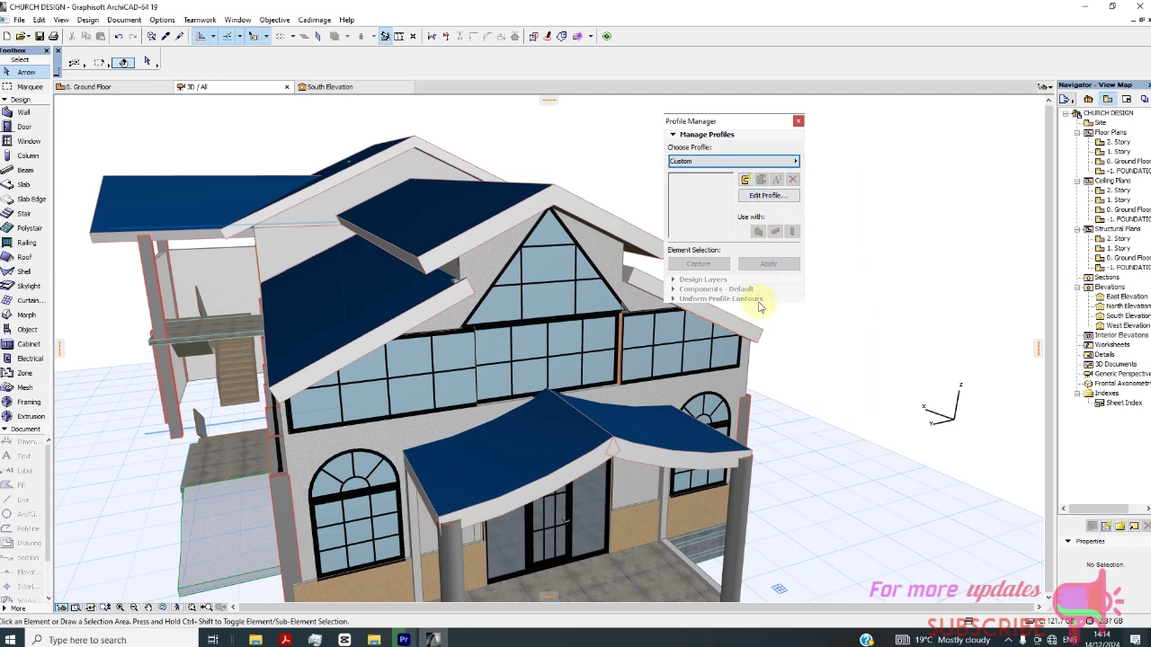
pyautogui.click(764, 198)
# Open the blank profile editor and set the Line tool to black pen 1
pyautogui.click(761, 206)
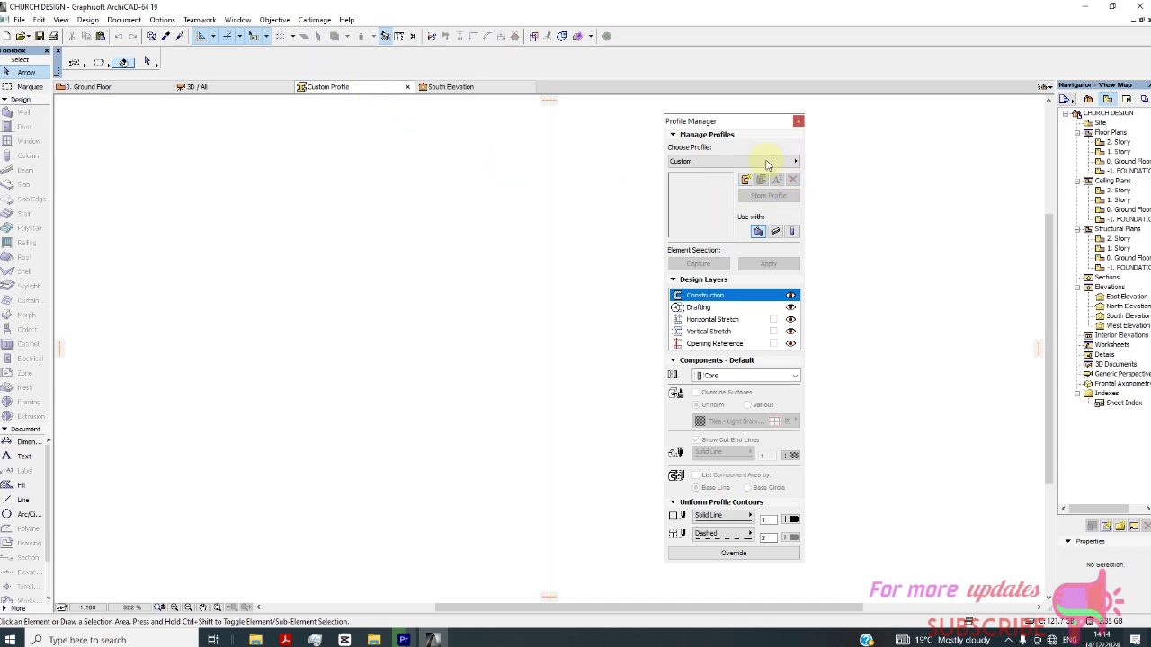
pyautogui.click(17, 503)
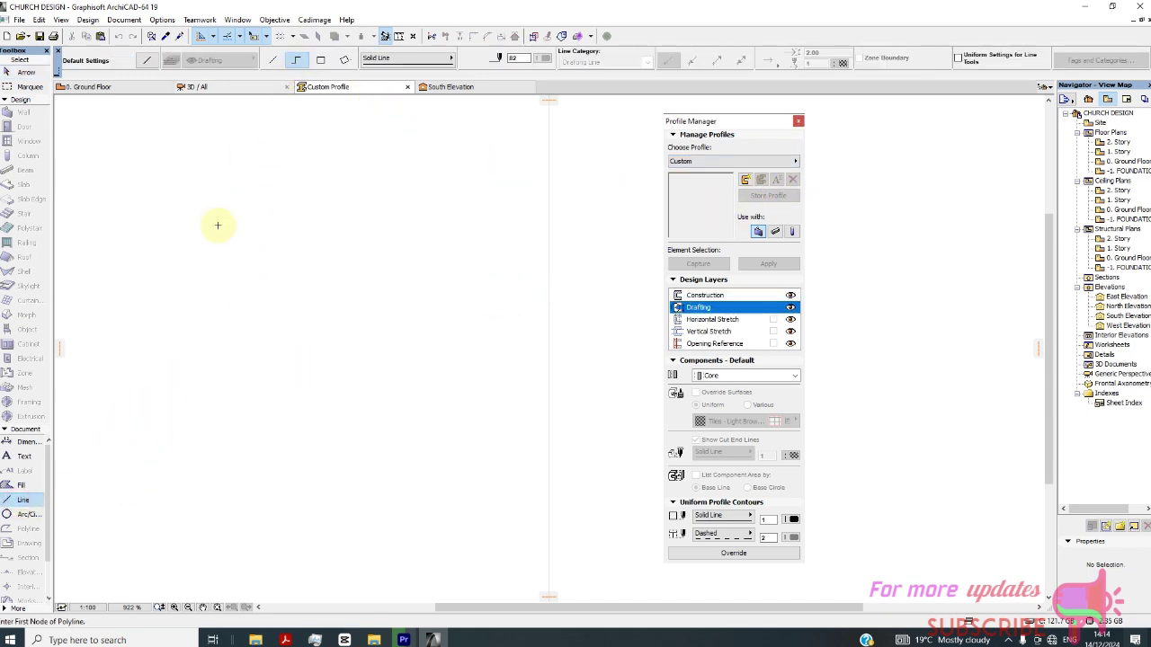
pyautogui.click(549, 59)
pyautogui.click(548, 45)
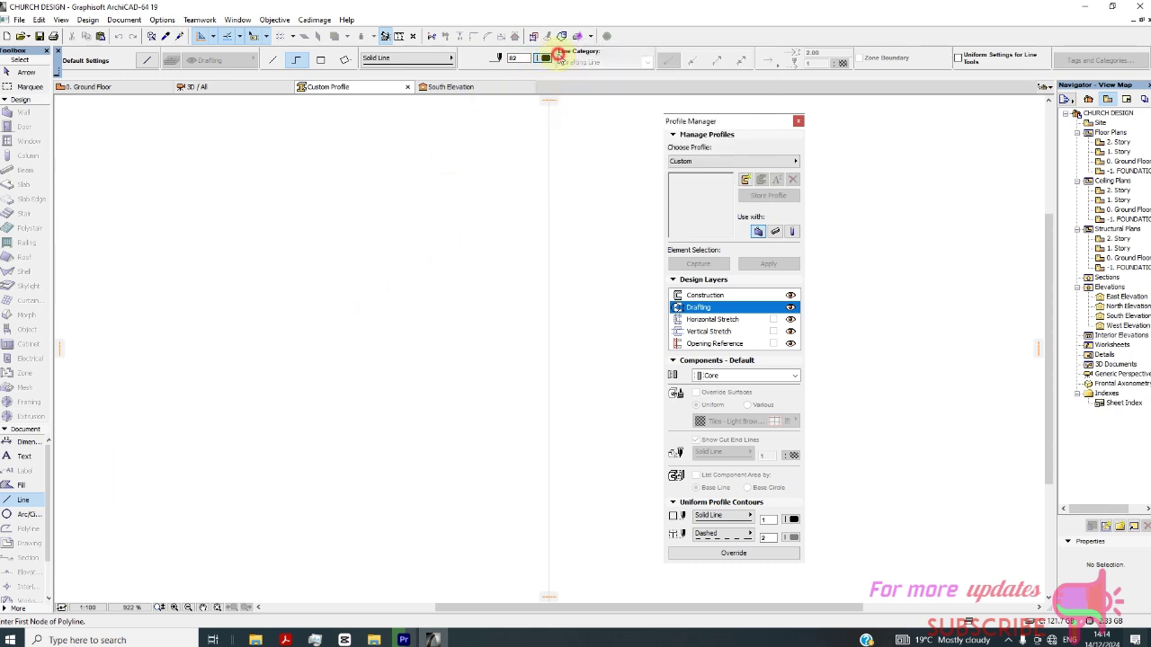
# Draw a closed cross-shaped outline with short arms and a long stem
pyautogui.click(206, 292)
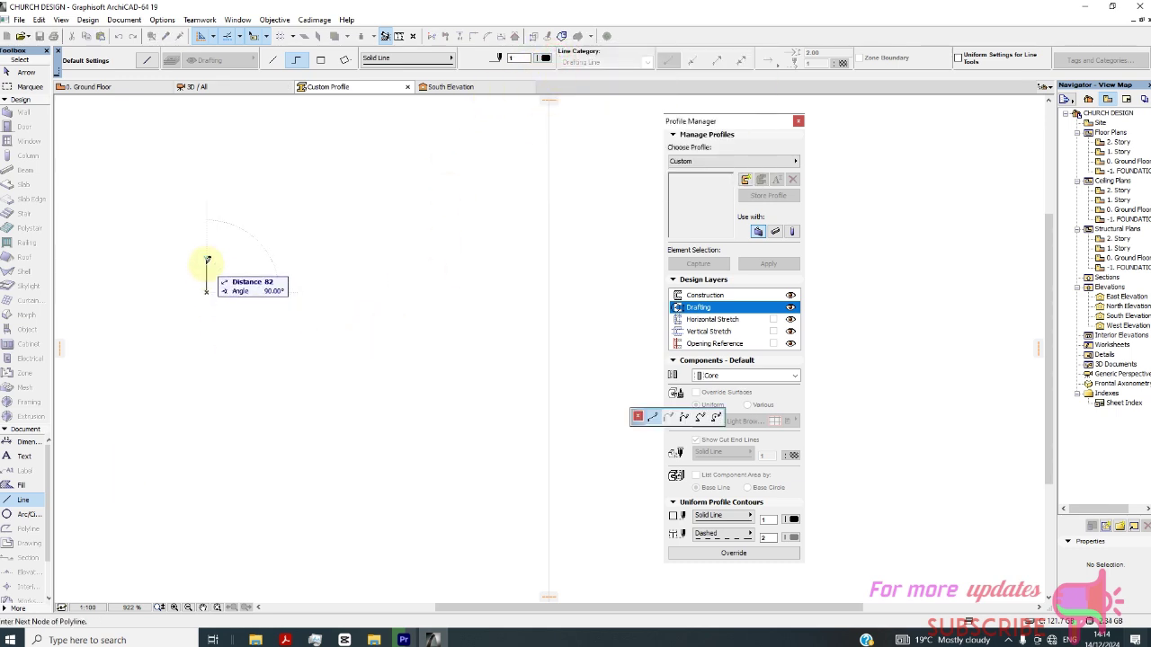
pyautogui.click(207, 261)
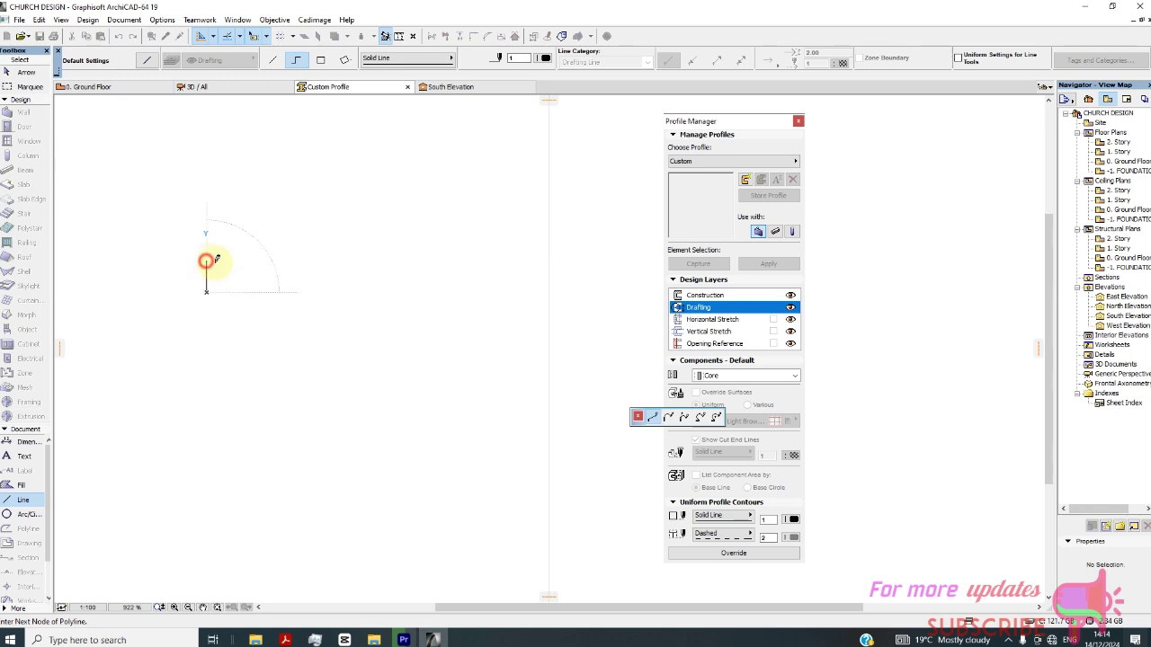
pyautogui.click(310, 260)
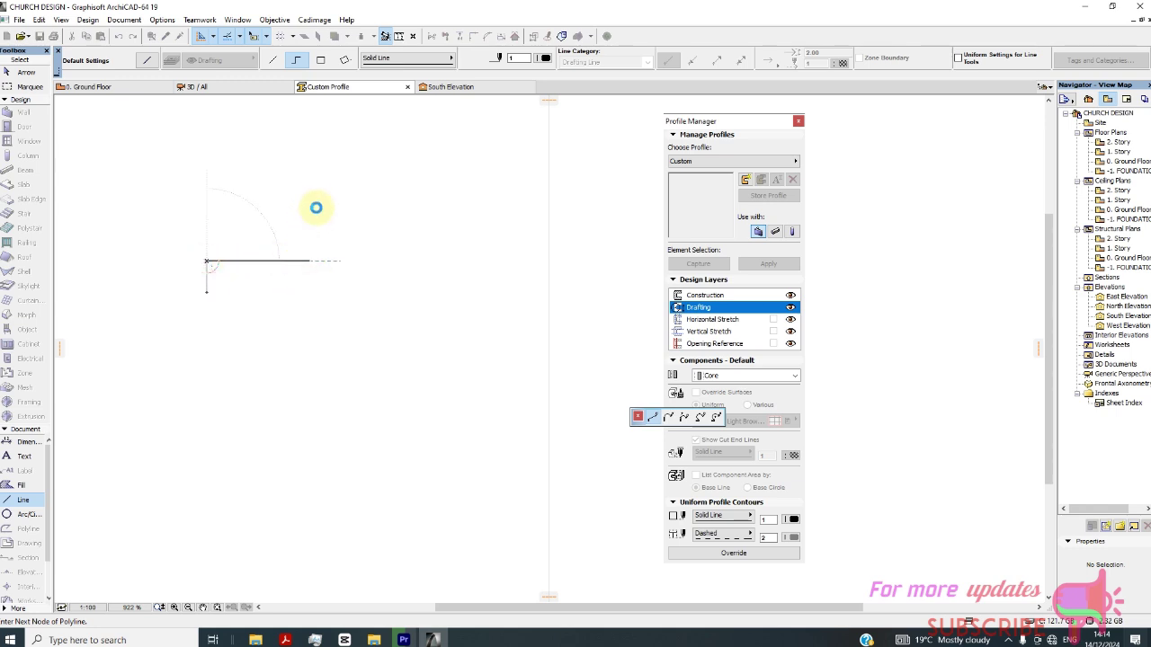
pyautogui.click(310, 149)
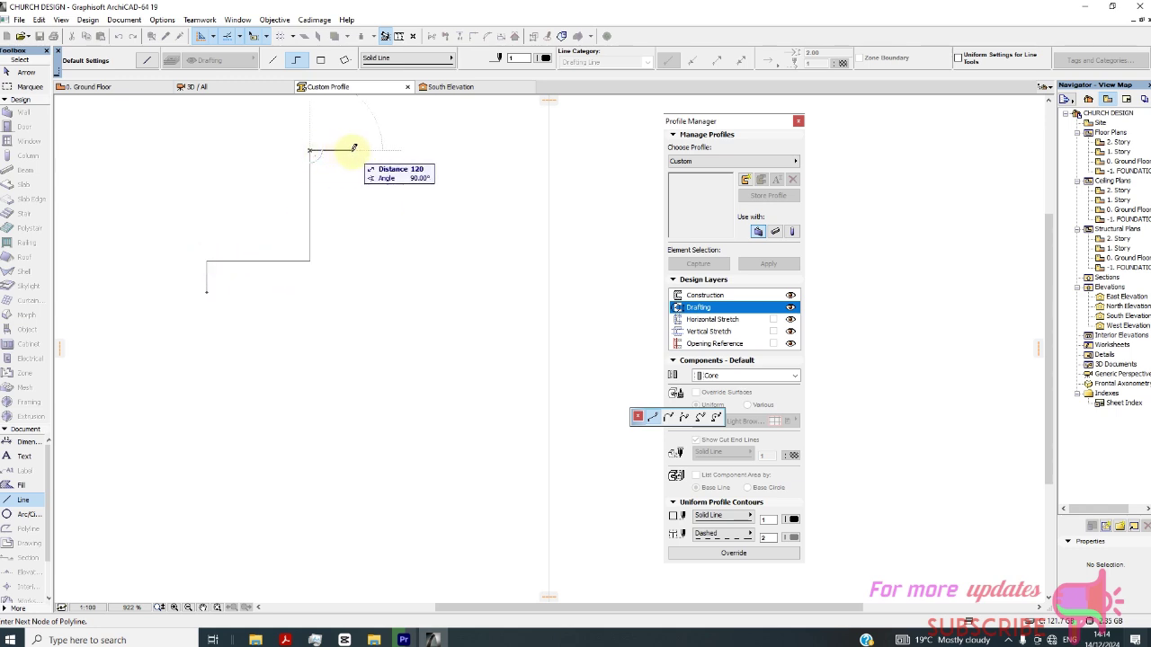
pyautogui.click(352, 150)
pyautogui.click(351, 261)
pyautogui.click(450, 261)
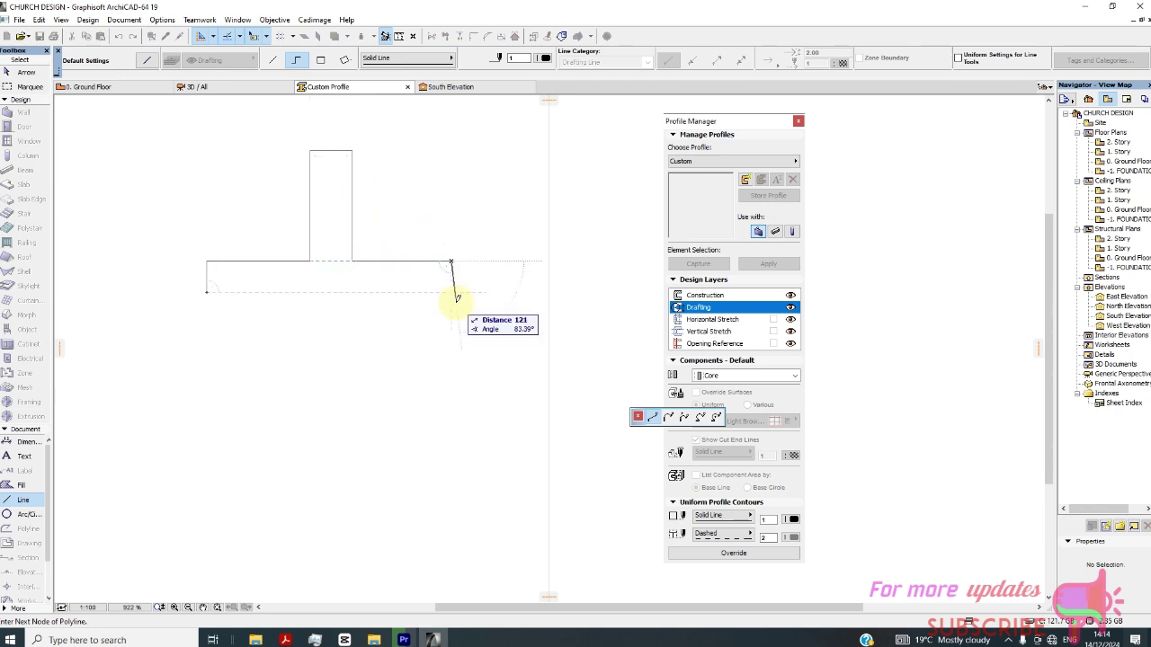
pyautogui.click(451, 290)
pyautogui.click(352, 291)
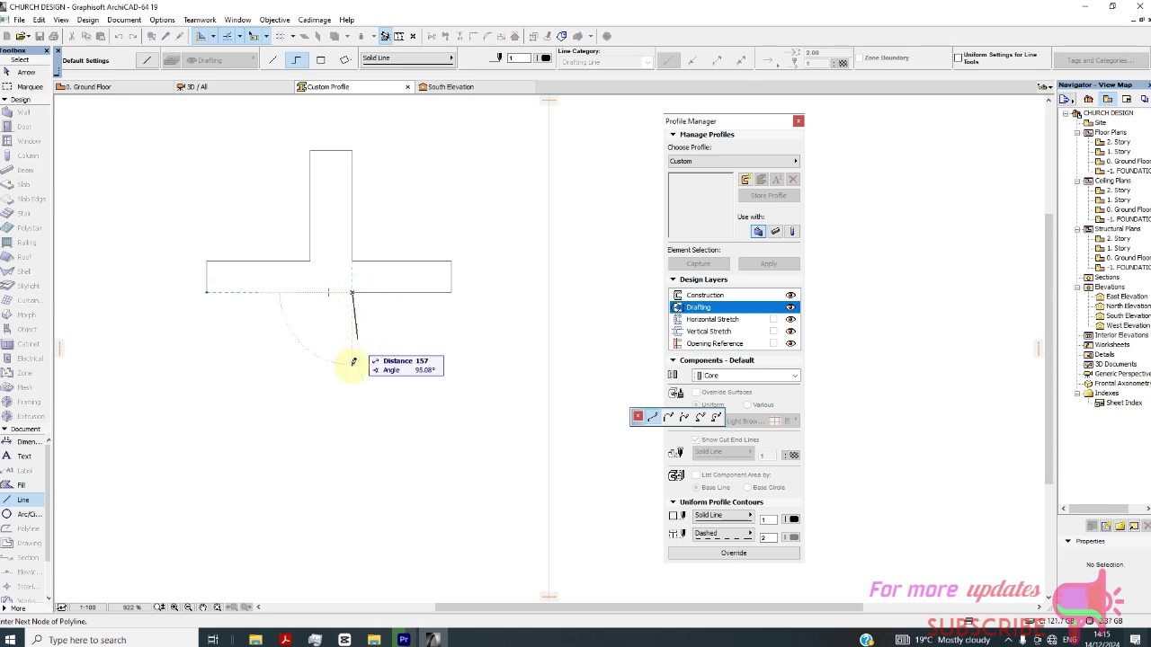
pyautogui.click(352, 573)
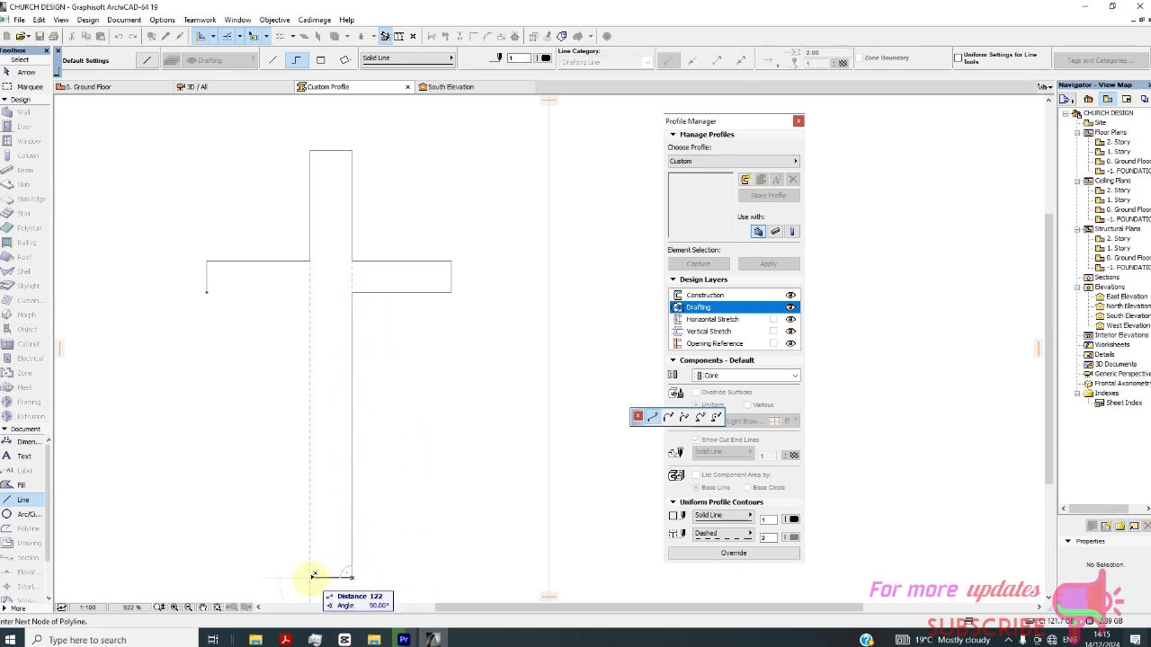
pyautogui.click(309, 577)
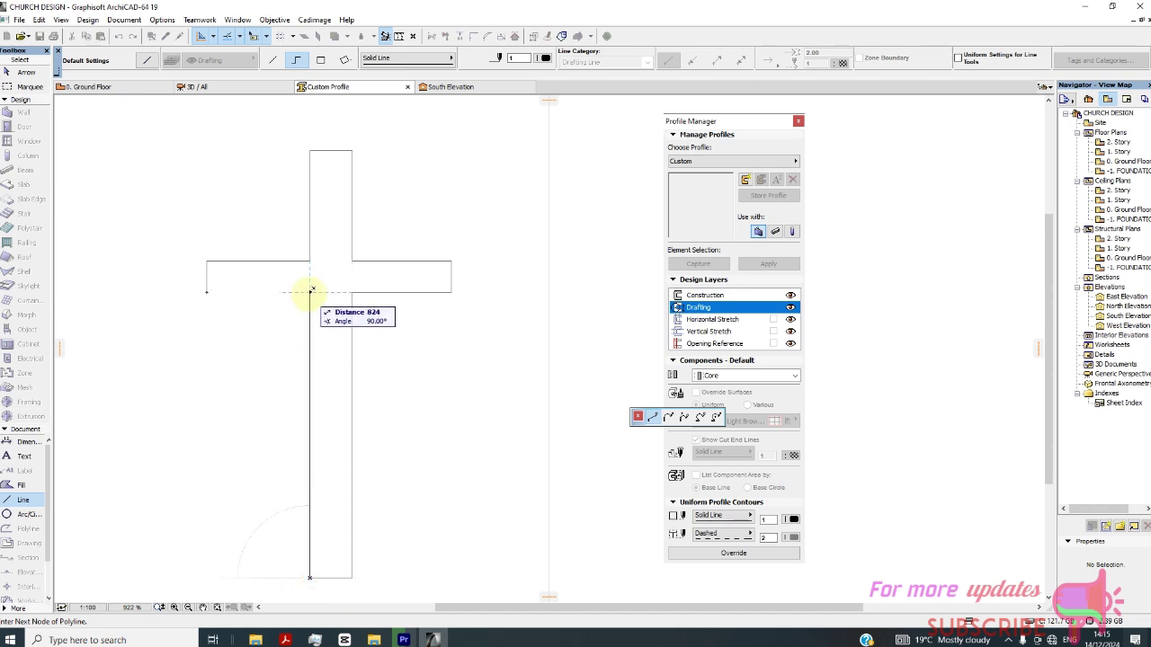
pyautogui.click(208, 291)
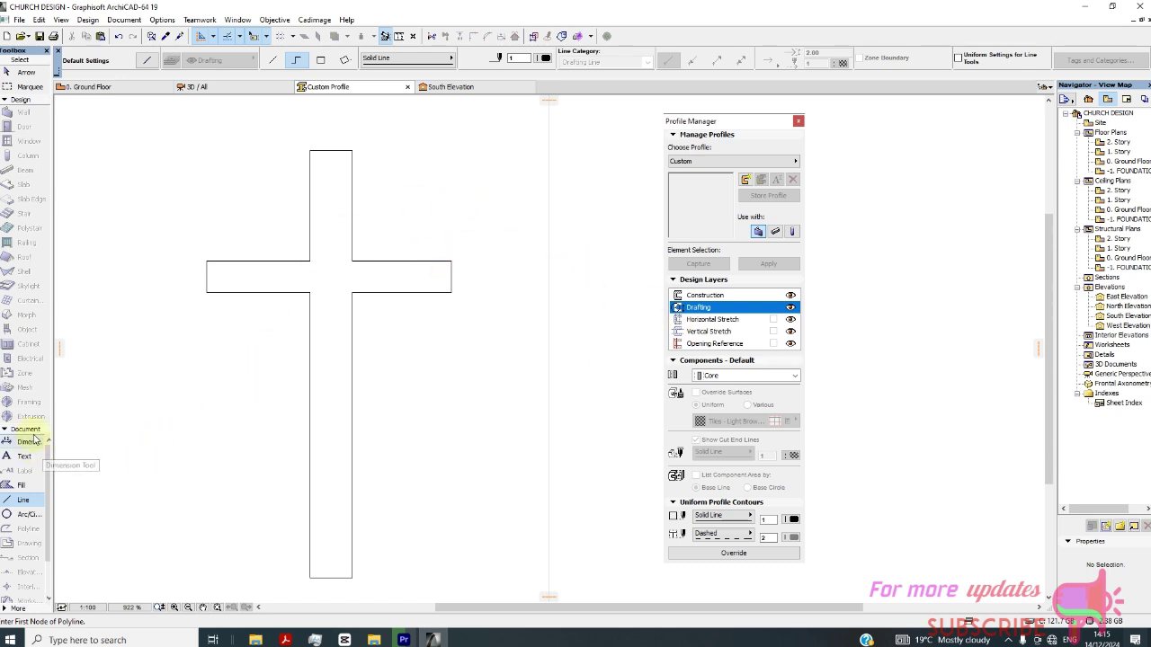
pyautogui.click(27, 99)
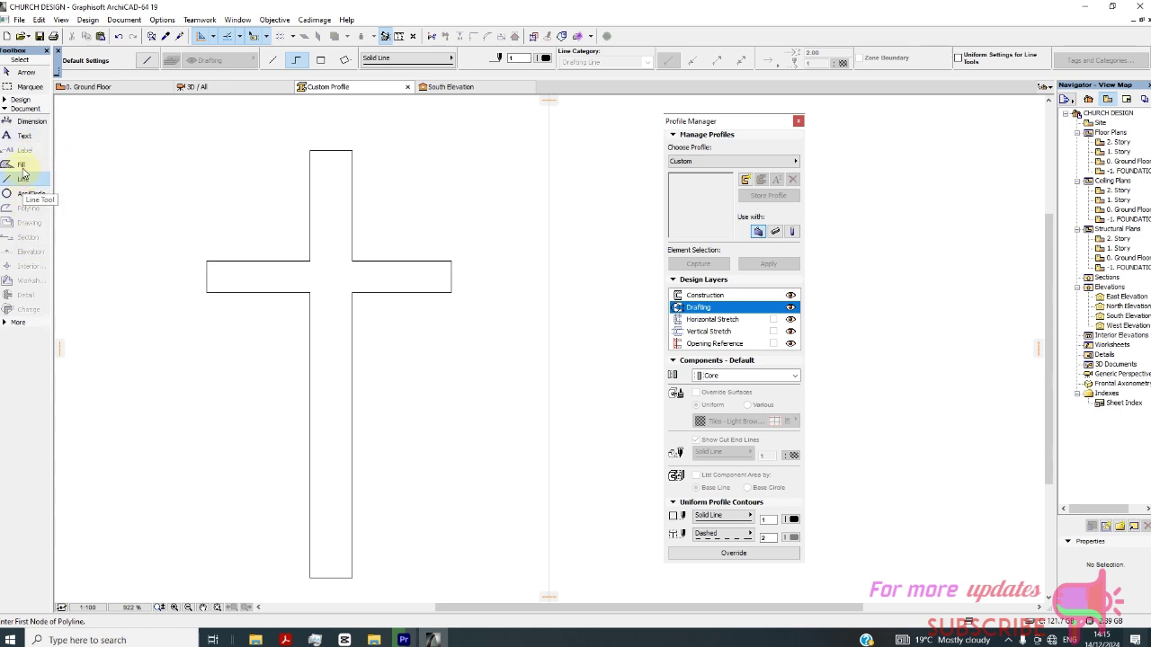
# Fill the cross outline solid and store it as a new profile named CROSS
pyautogui.click(21, 166)
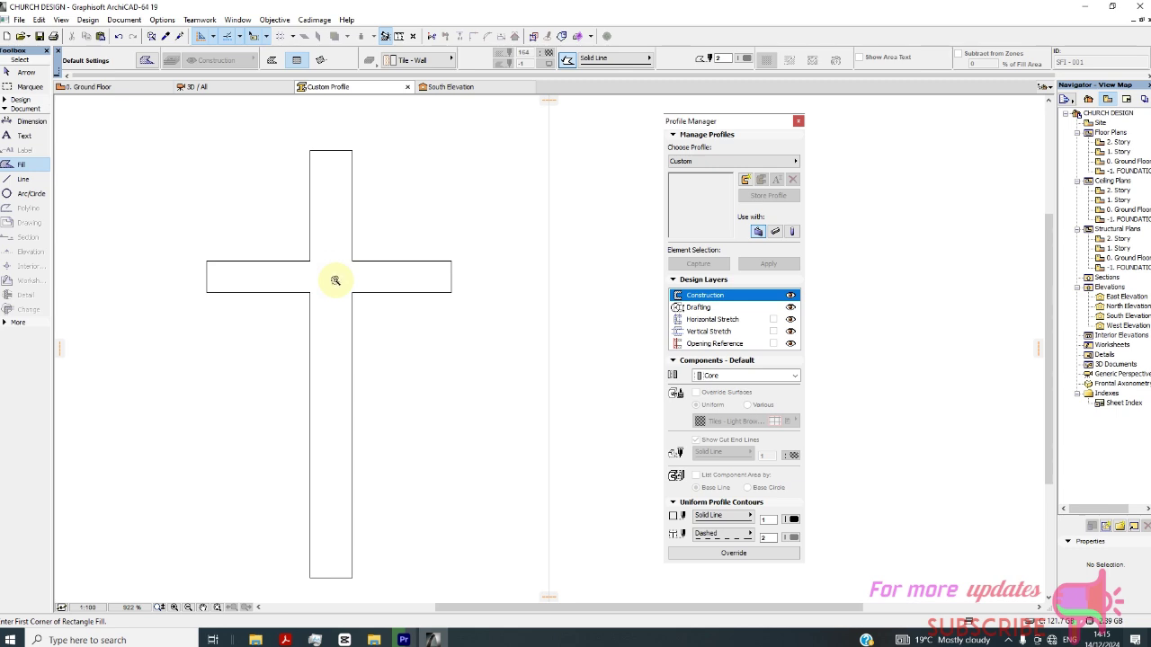
pyautogui.click(336, 281)
pyautogui.scroll(-1, 342, 290)
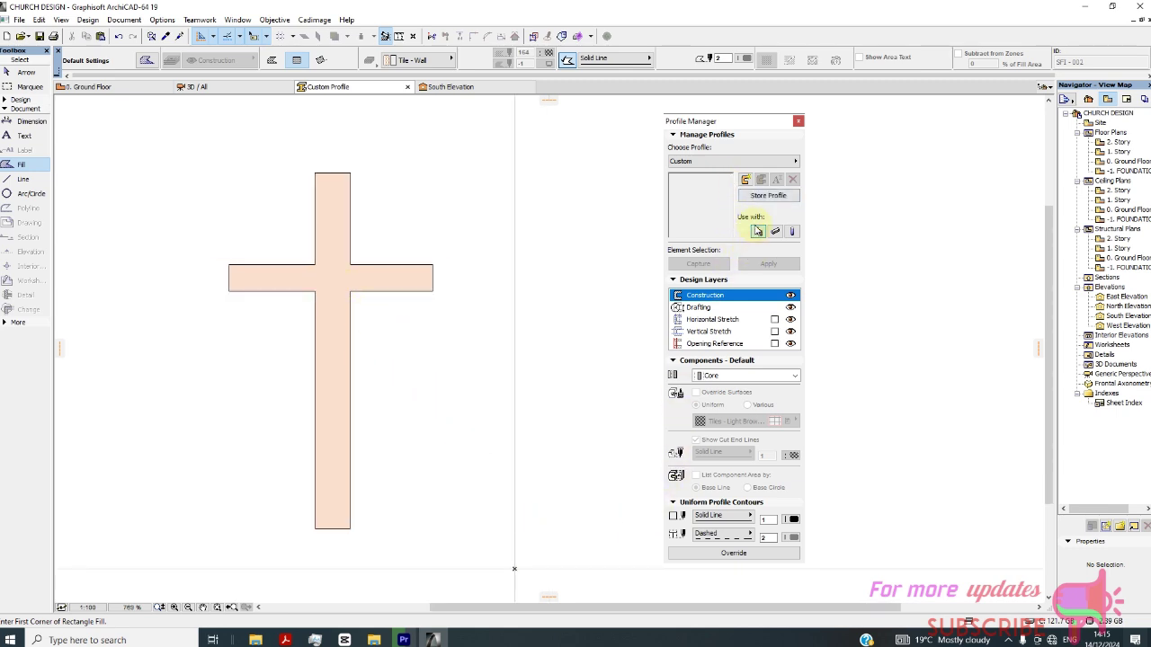
pyautogui.click(768, 196)
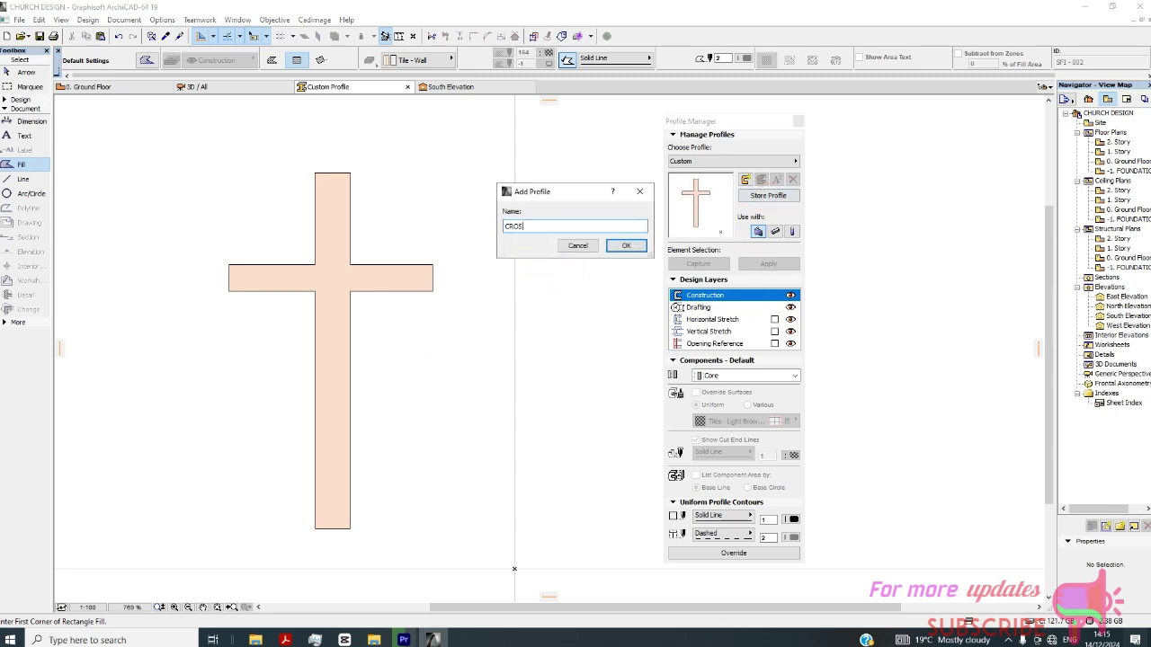
pyautogui.click(632, 245)
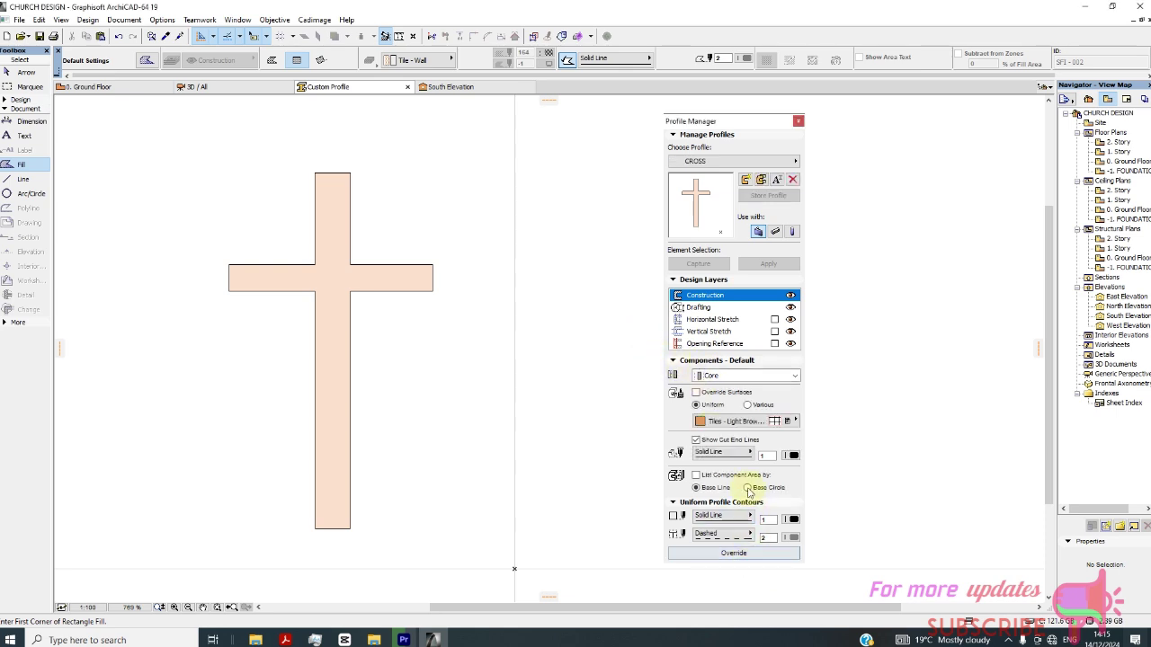
# Leave CROSS chosen in the Profile Manager and switch to the 1. Story floor plan
pyautogui.click(206, 87)
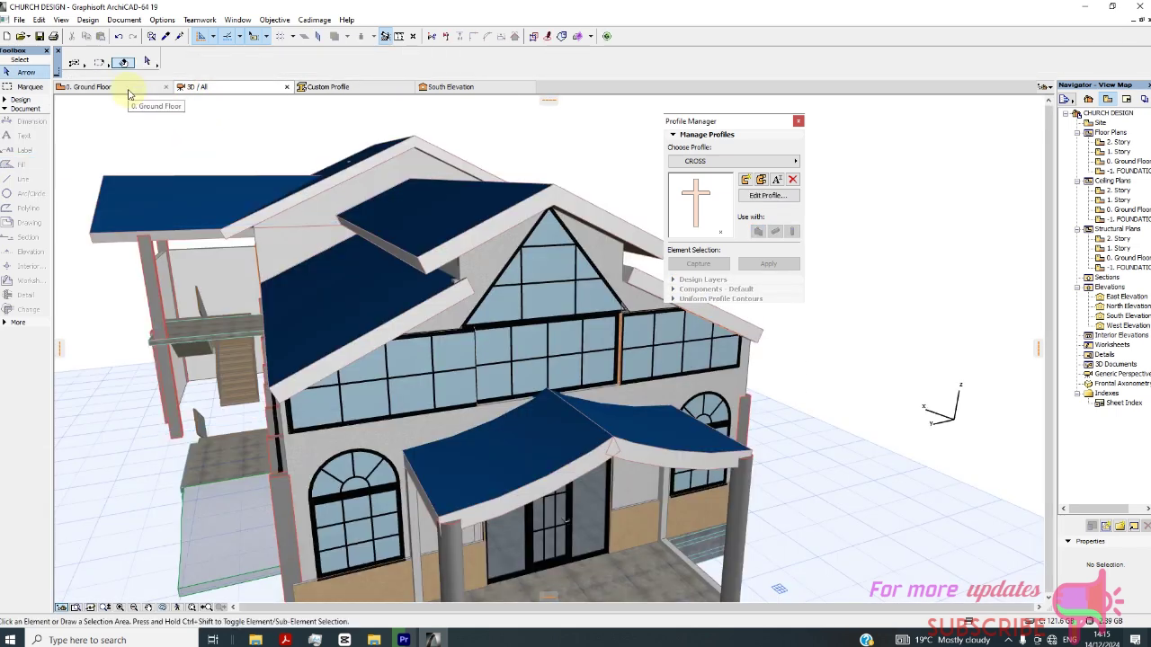
pyautogui.click(129, 90)
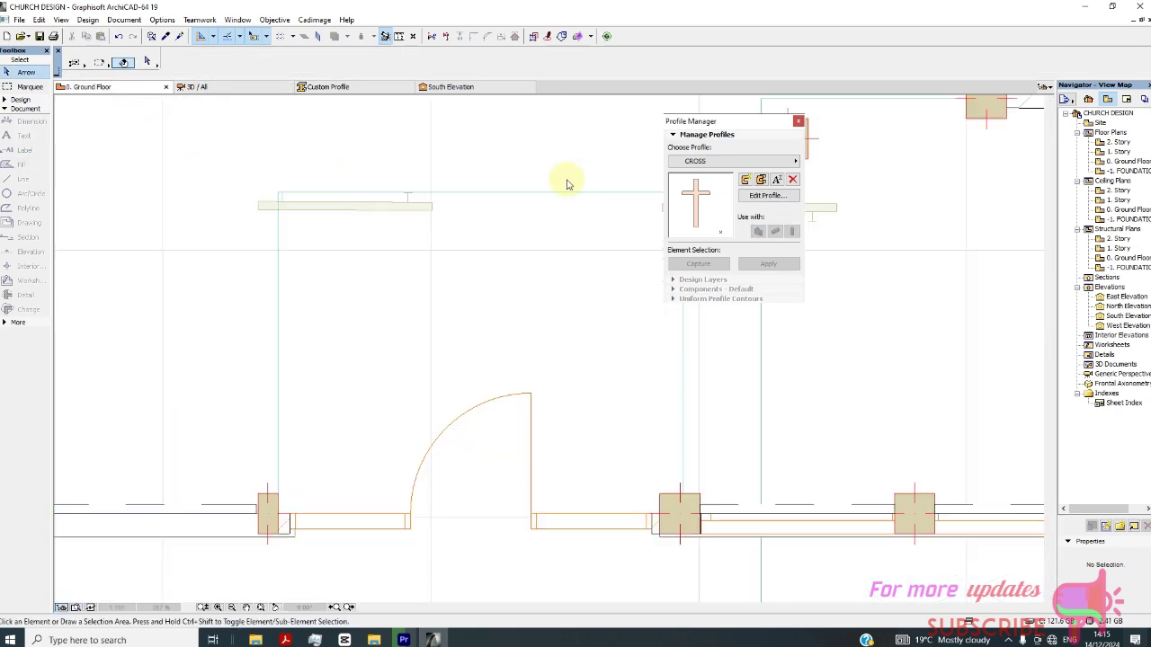
pyautogui.click(758, 161)
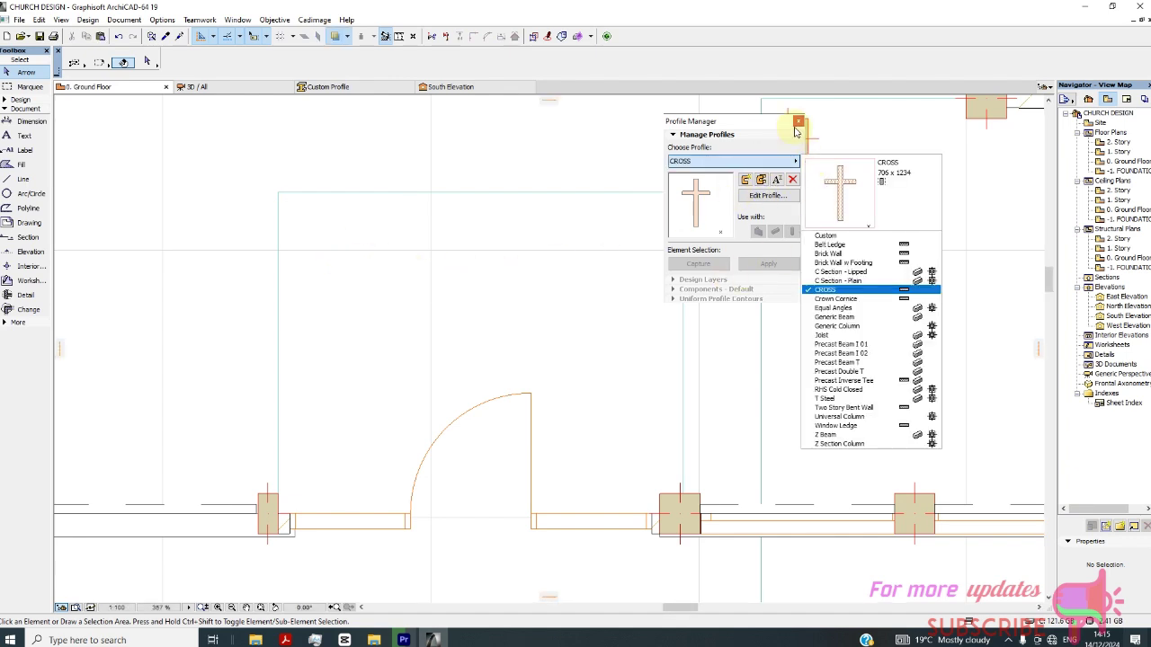
pyautogui.click(796, 130)
pyautogui.scroll(-3, 449, 269)
pyautogui.rightClick(126, 89)
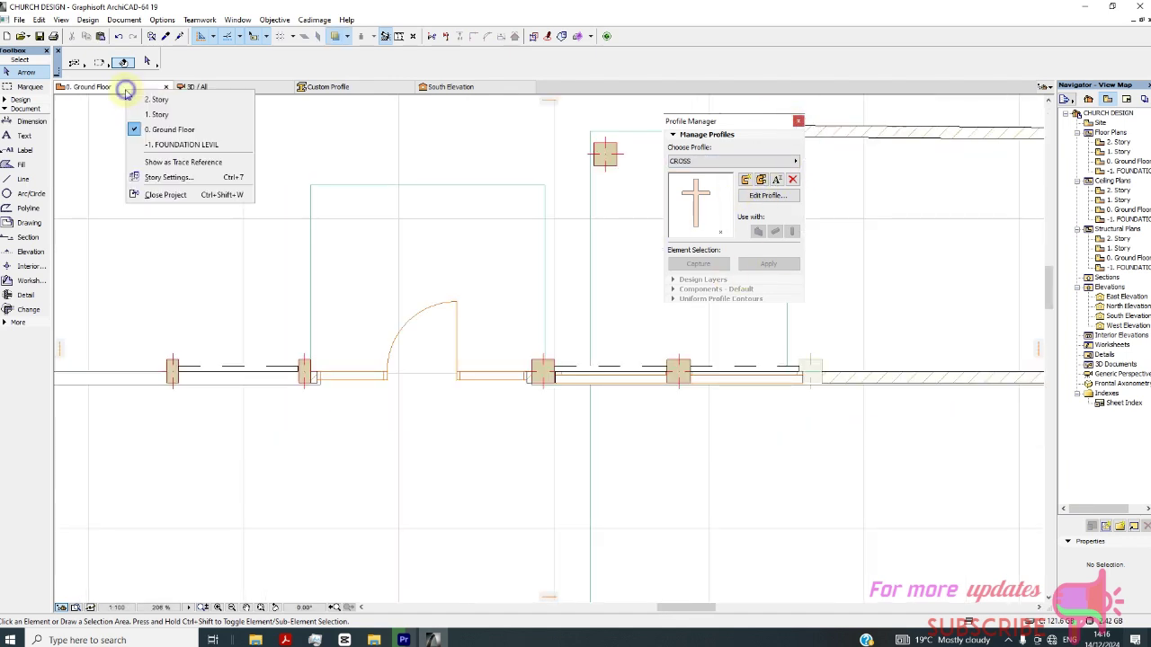
pyautogui.click(160, 114)
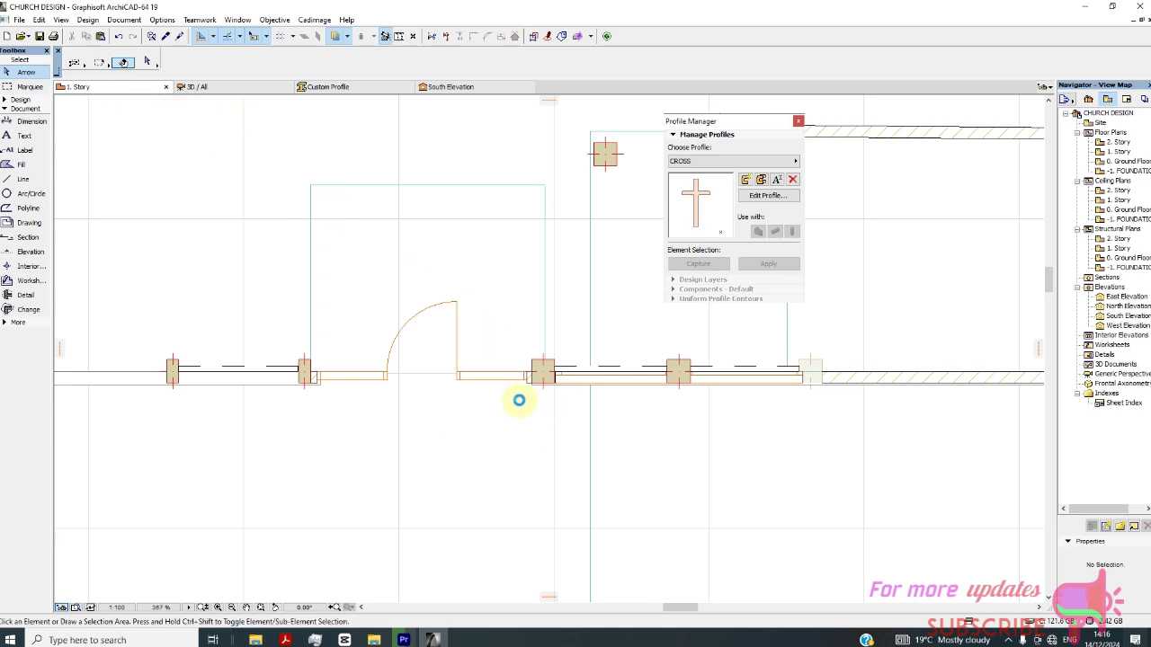
pyautogui.scroll(-5, 515, 369)
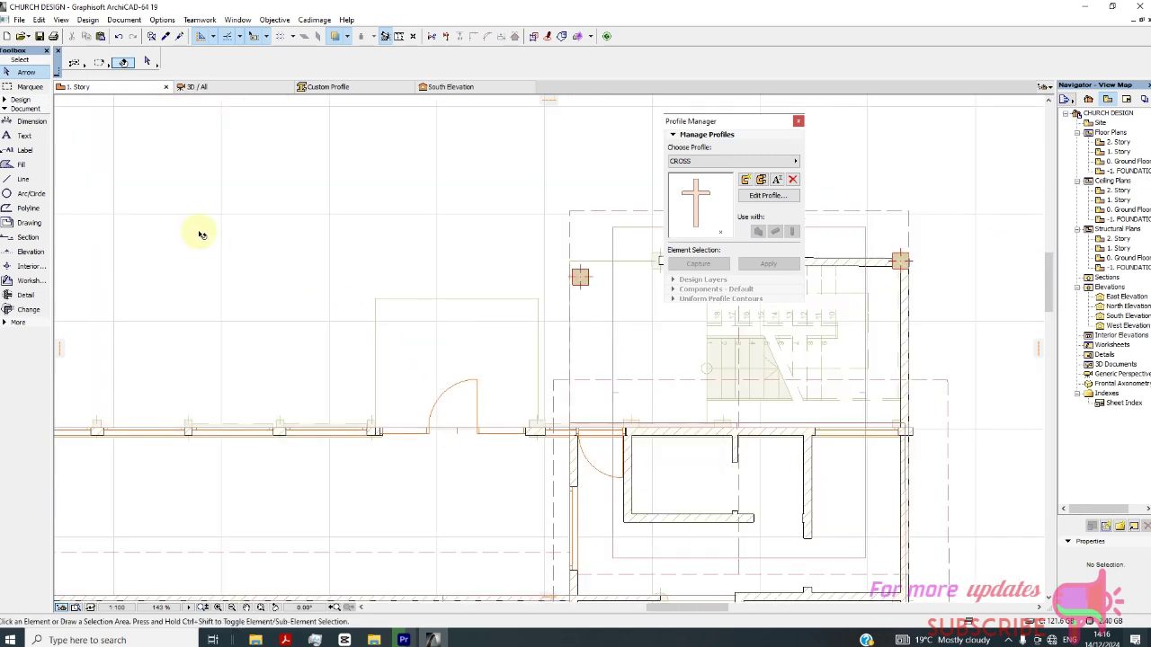
# Choose the Wall tool and change its cross-section type in the Info Box
pyautogui.click(20, 99)
pyautogui.click(24, 112)
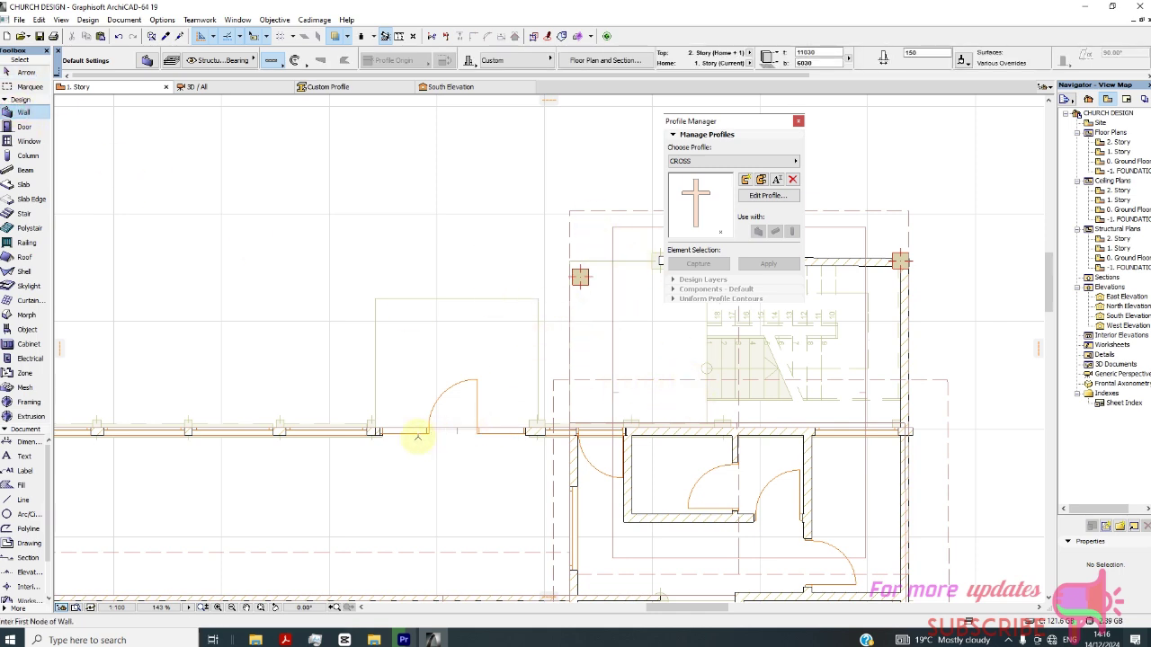
pyautogui.click(468, 60)
pyautogui.click(488, 61)
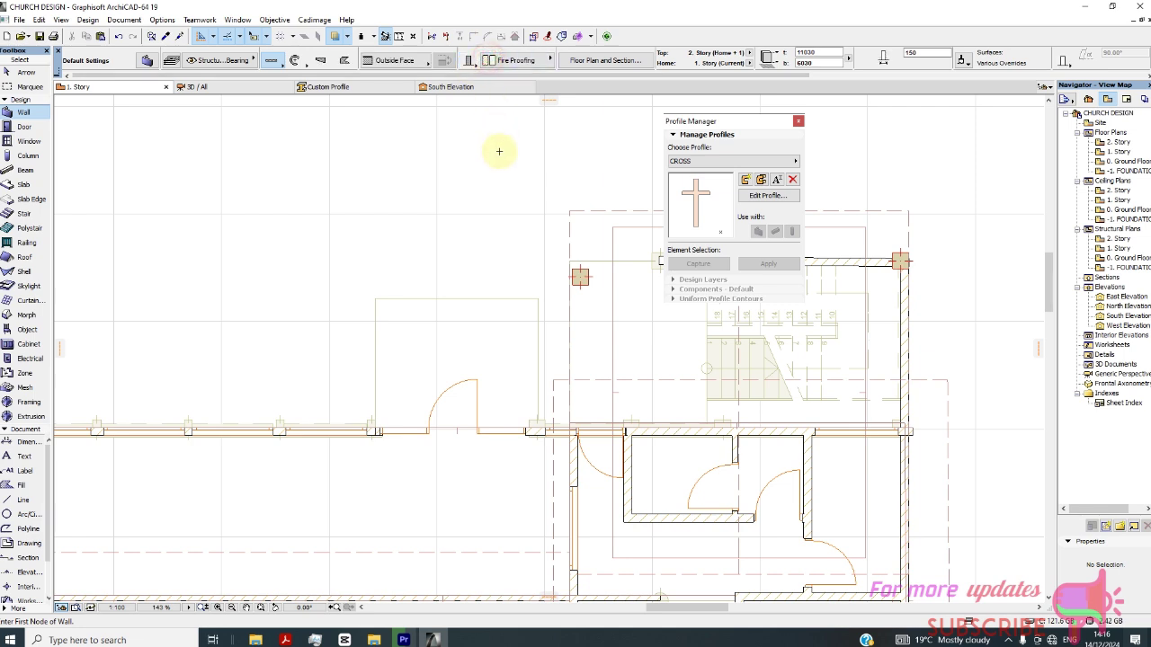
pyautogui.click(471, 61)
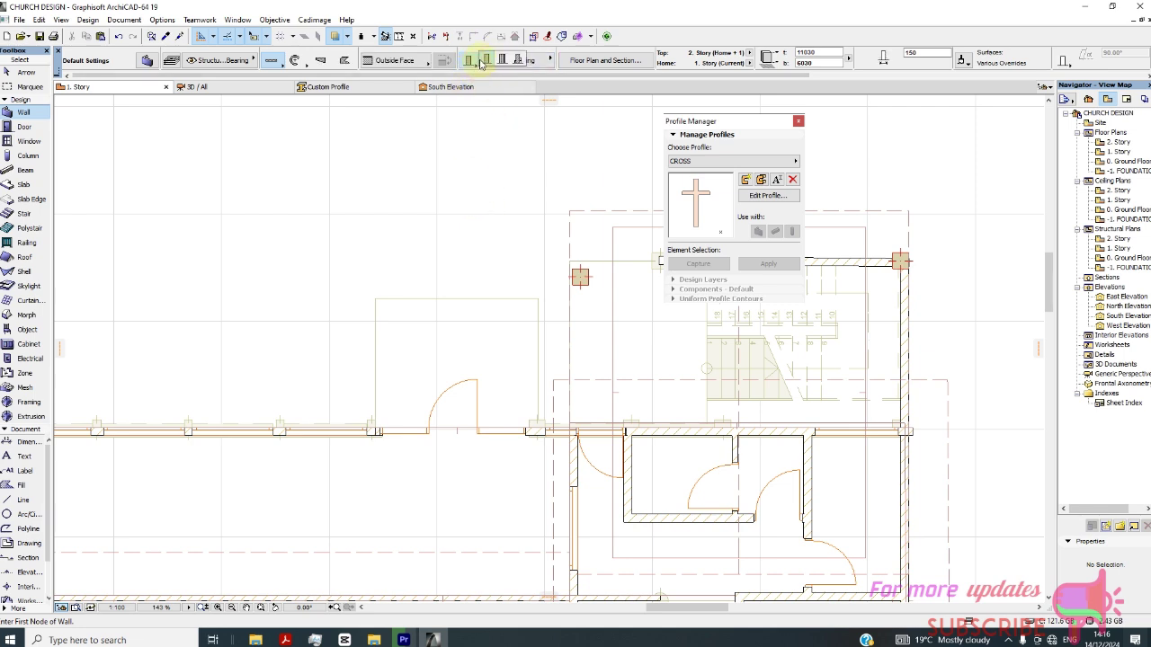
pyautogui.click(485, 62)
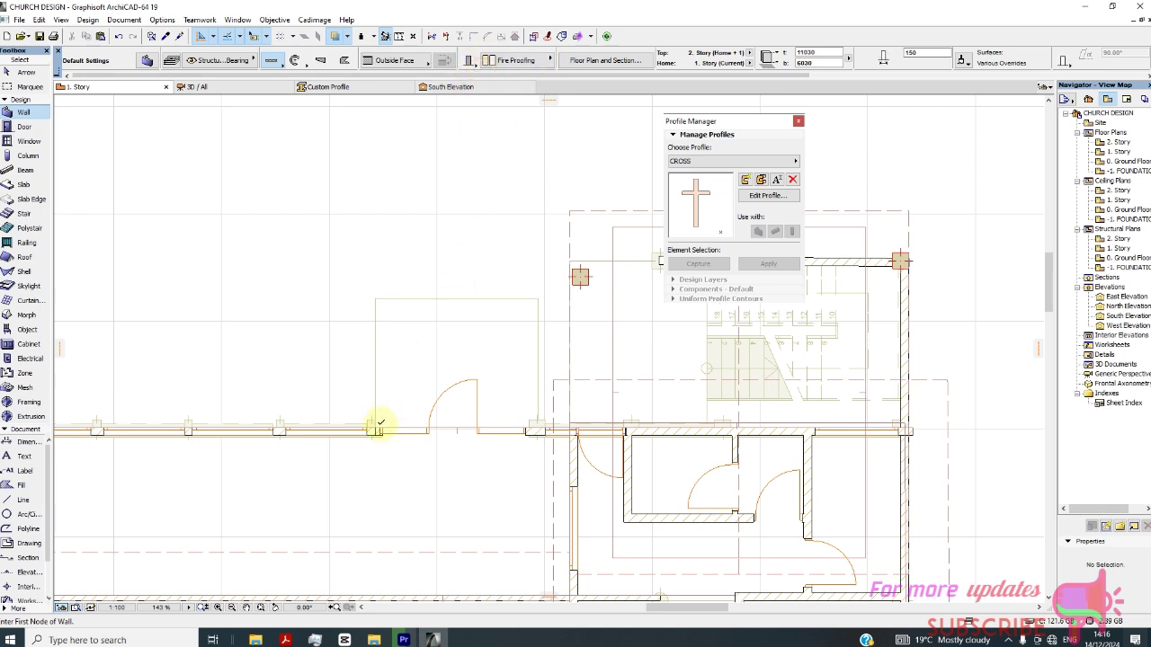
# Draw three walls beside and across the front door, the longest about 1940, and view them in 3D
pyautogui.click(389, 413)
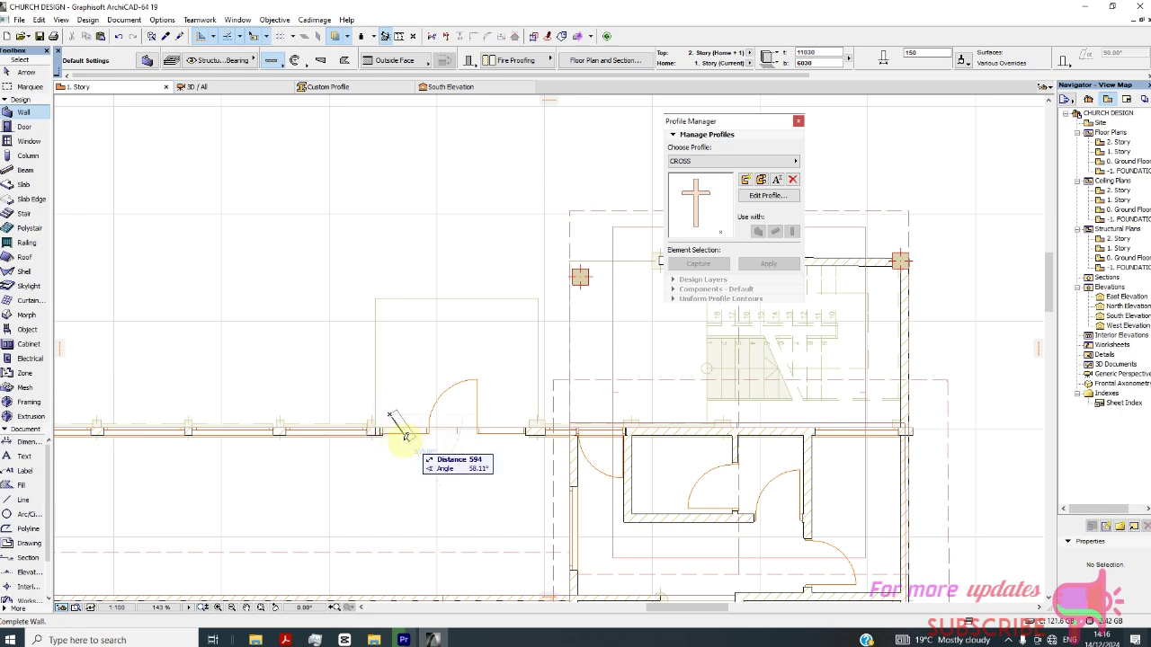
pyautogui.click(392, 431)
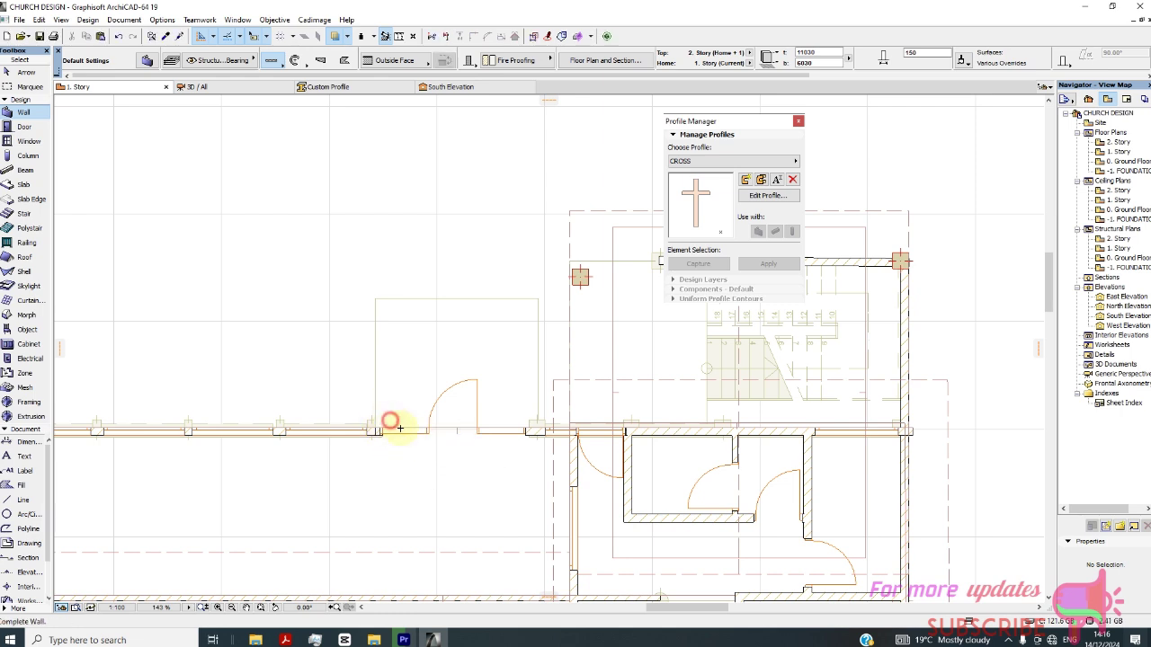
pyautogui.click(391, 420)
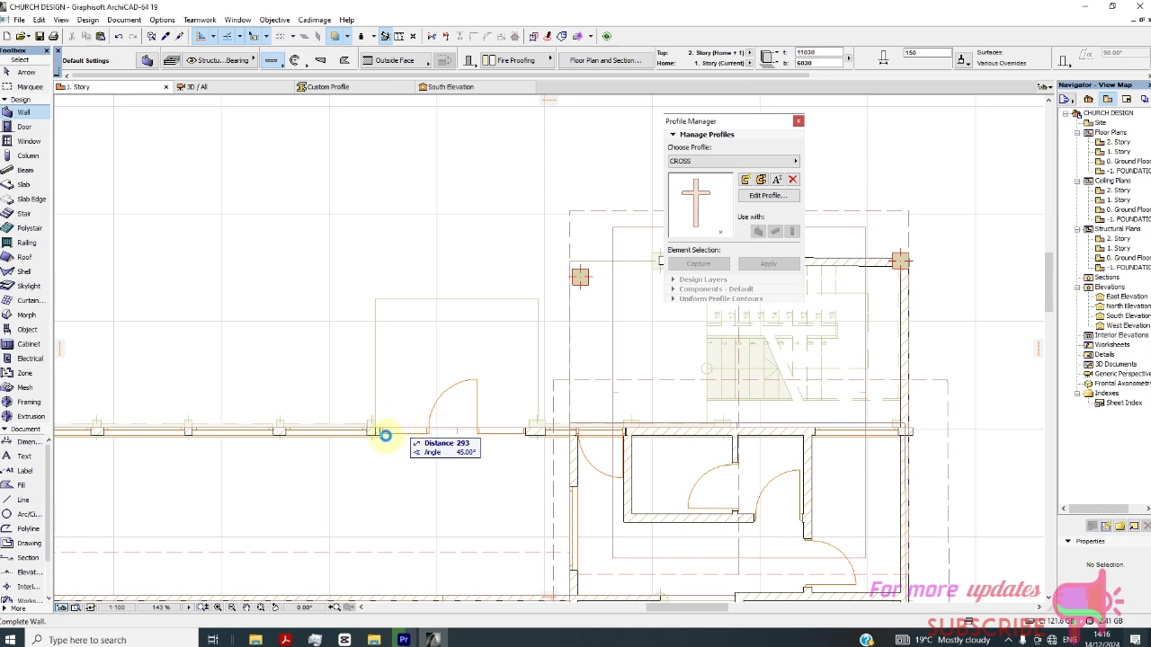
pyautogui.click(438, 435)
pyautogui.click(389, 423)
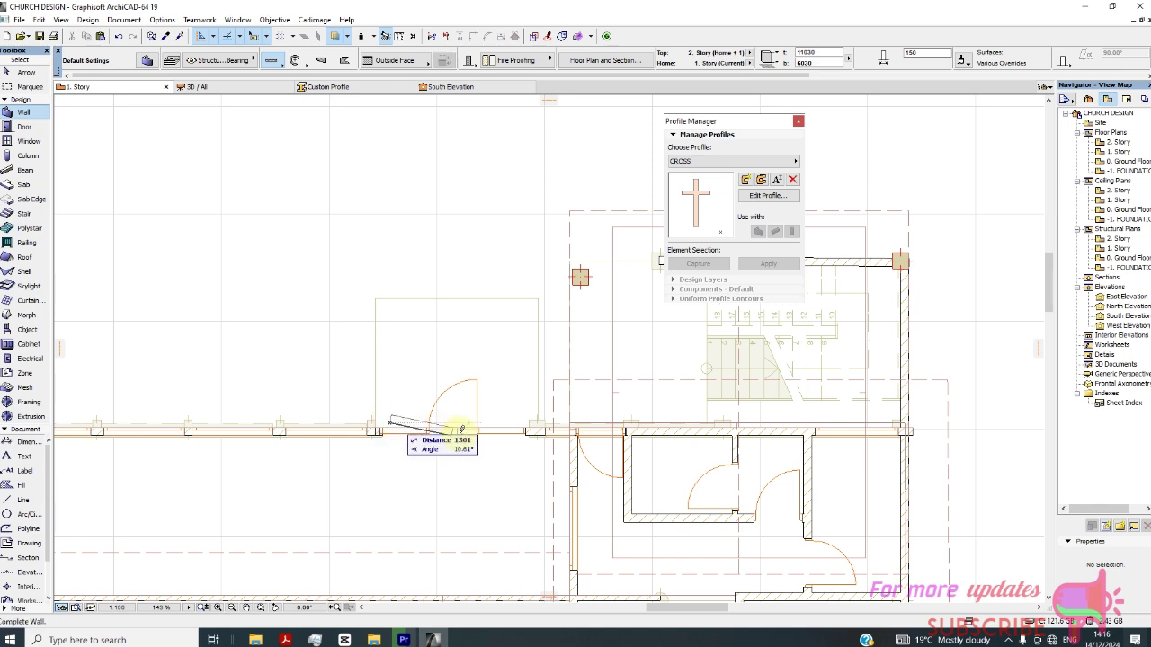
pyautogui.click(516, 420)
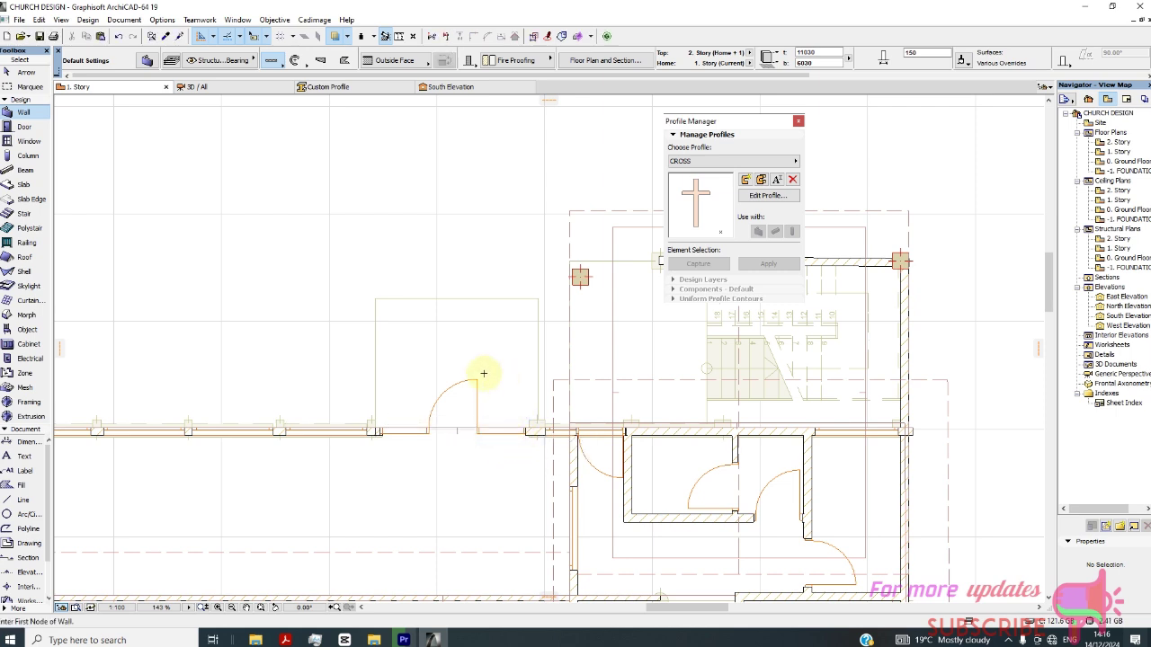
pyautogui.click(217, 87)
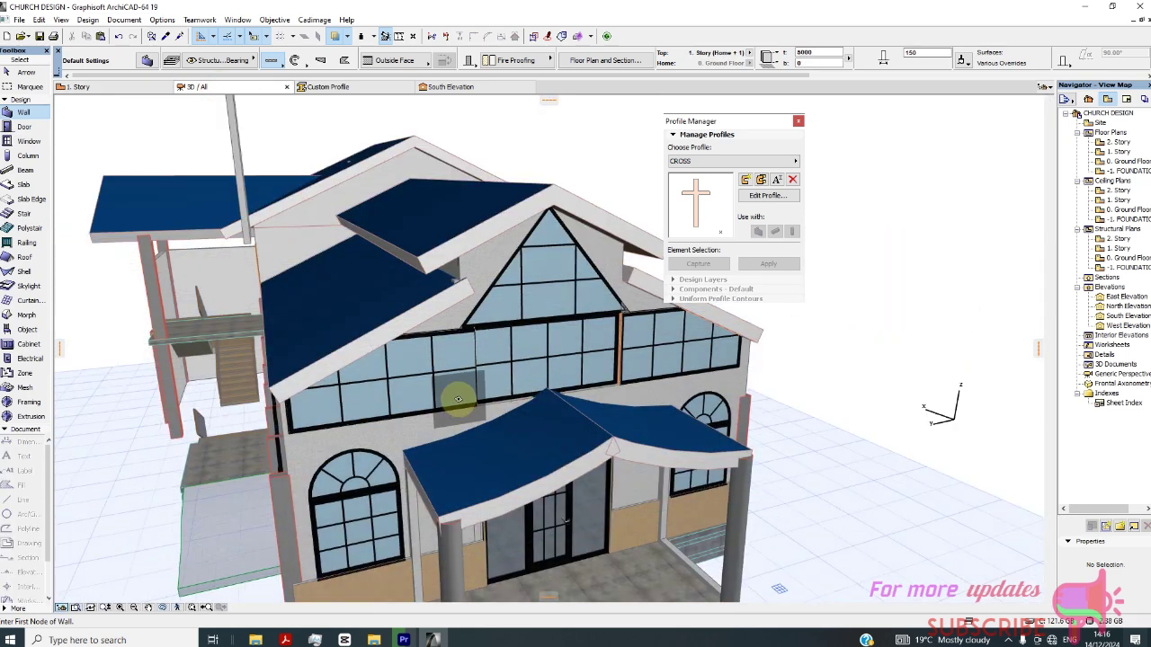
# Close the Profile Manager and delete the tall vertical post above the church roof
pyautogui.click(797, 121)
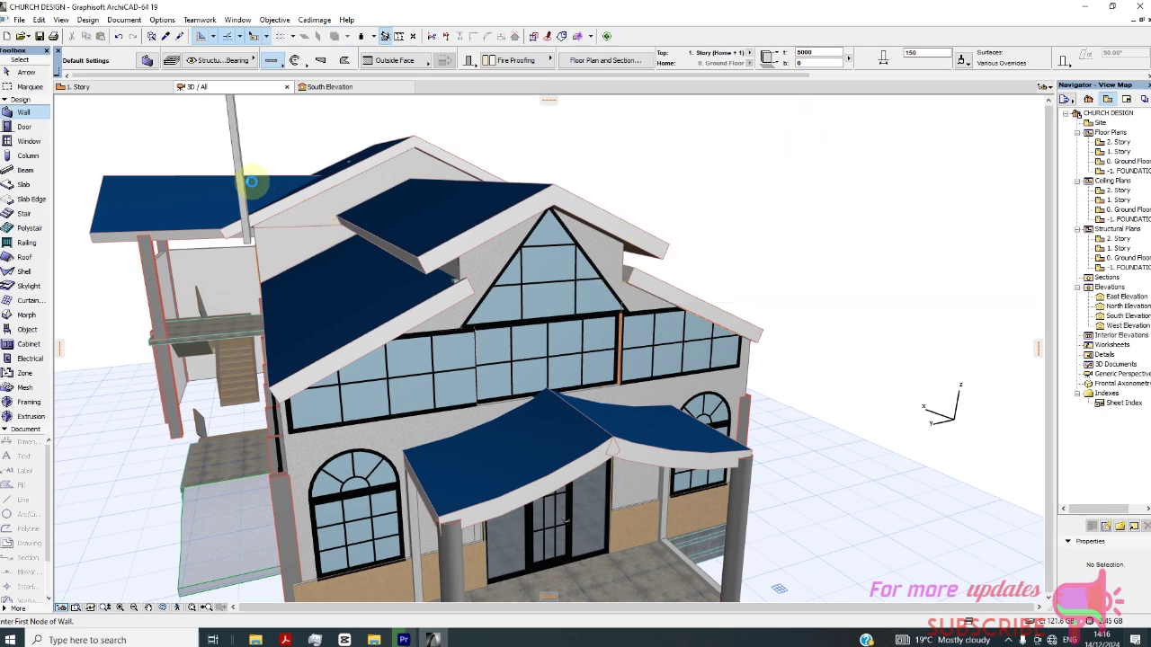
pyautogui.scroll(-5, 269, 142)
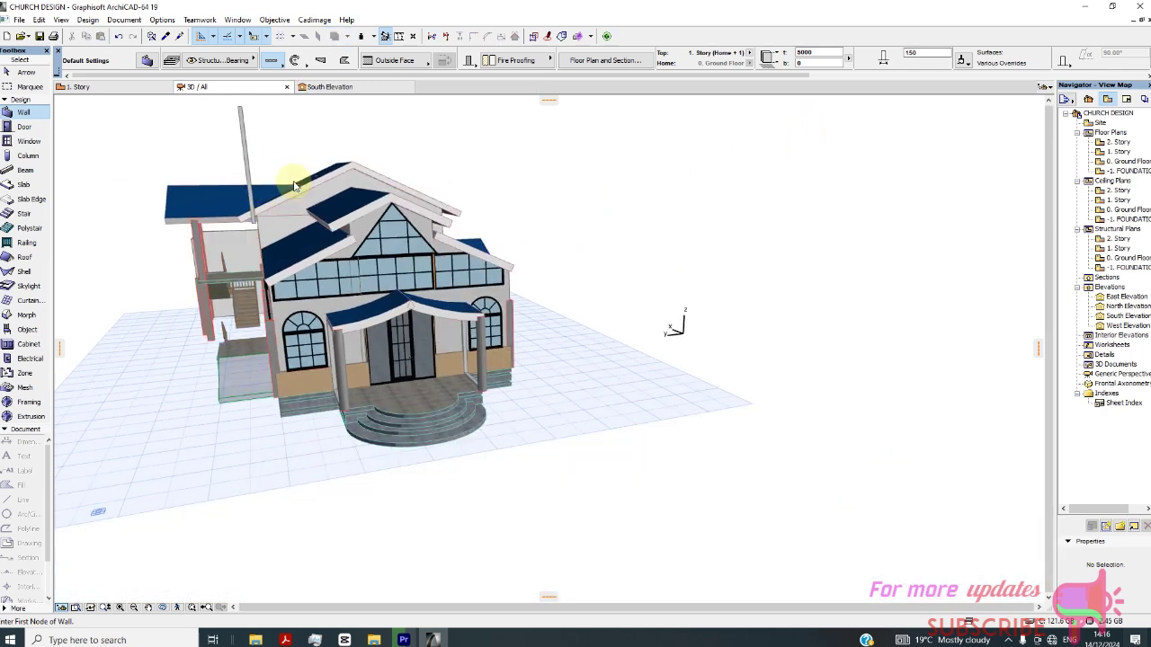
pyautogui.click(23, 72)
pyautogui.click(243, 135)
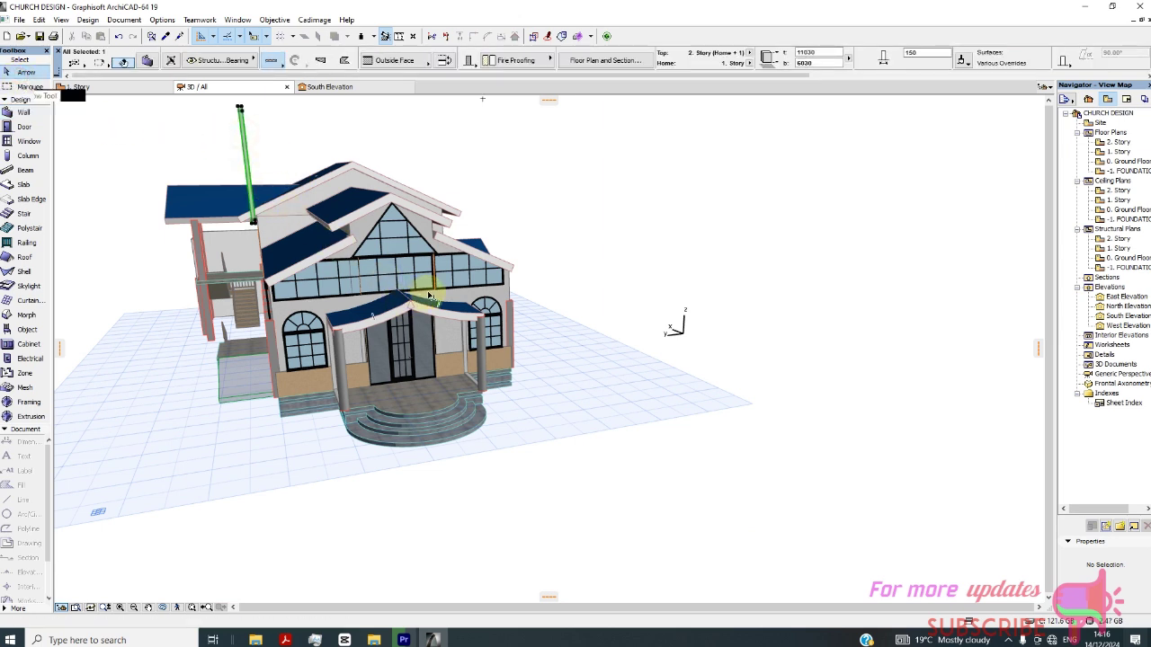
pyautogui.press('Delete')
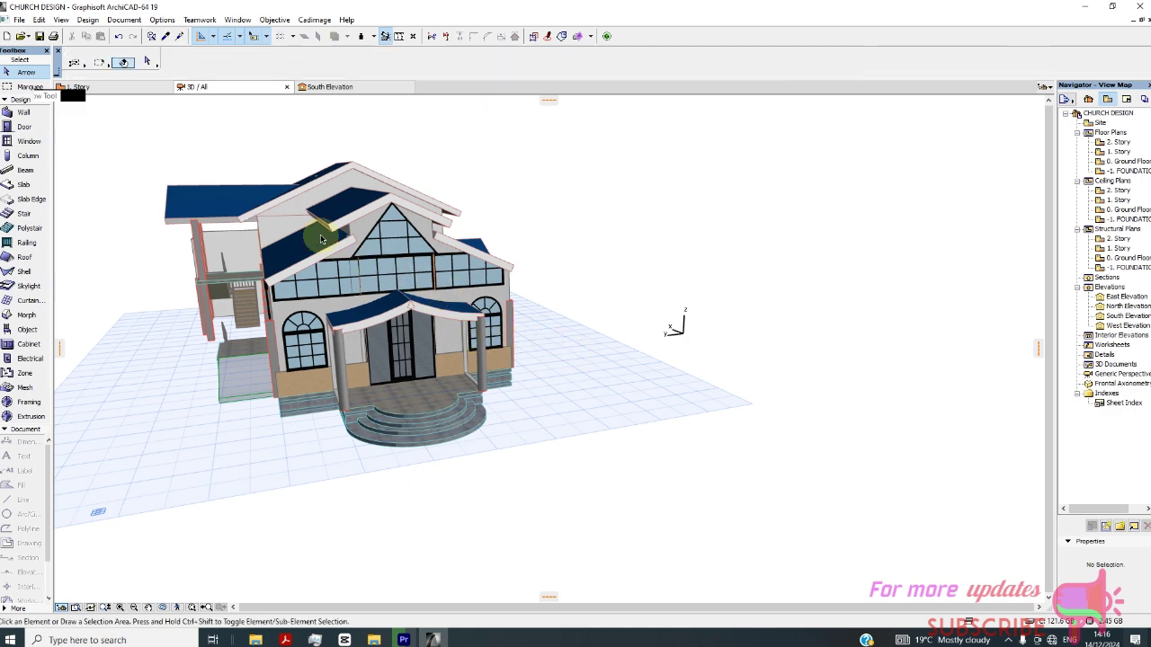
# On the 1. Story plan, set the Wall tool's top to 1000 and bottom offset to 0
pyautogui.click(76, 87)
pyautogui.scroll(-2, 550, 293)
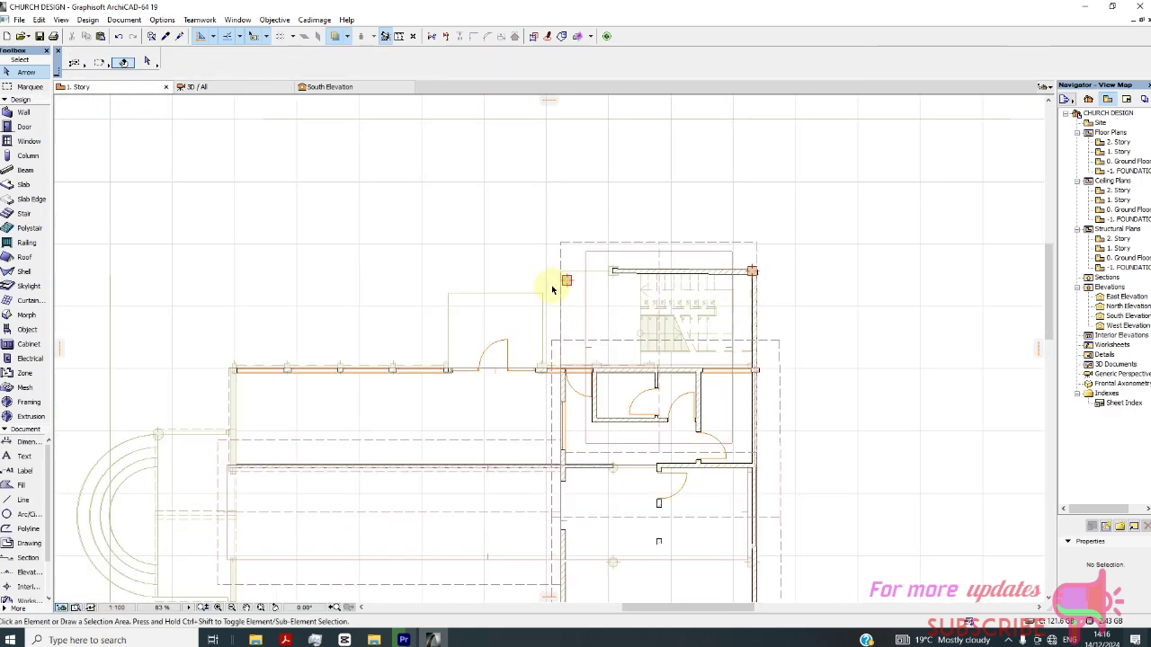
pyautogui.click(23, 112)
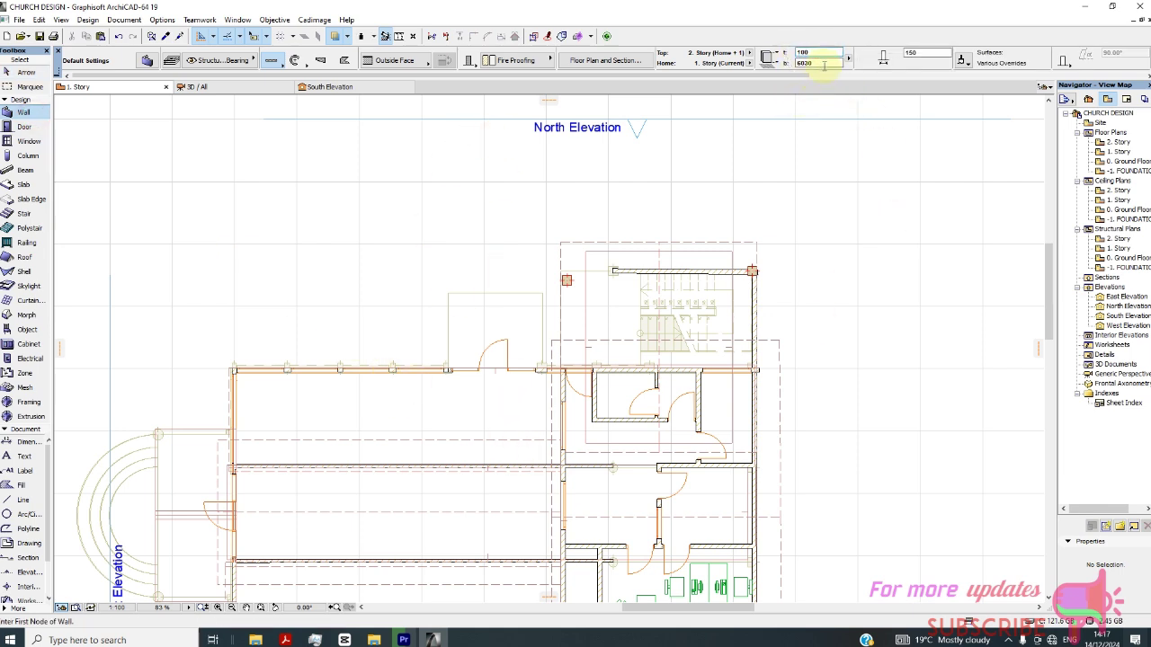
pyautogui.write('03')
pyautogui.doubleClick(812, 63)
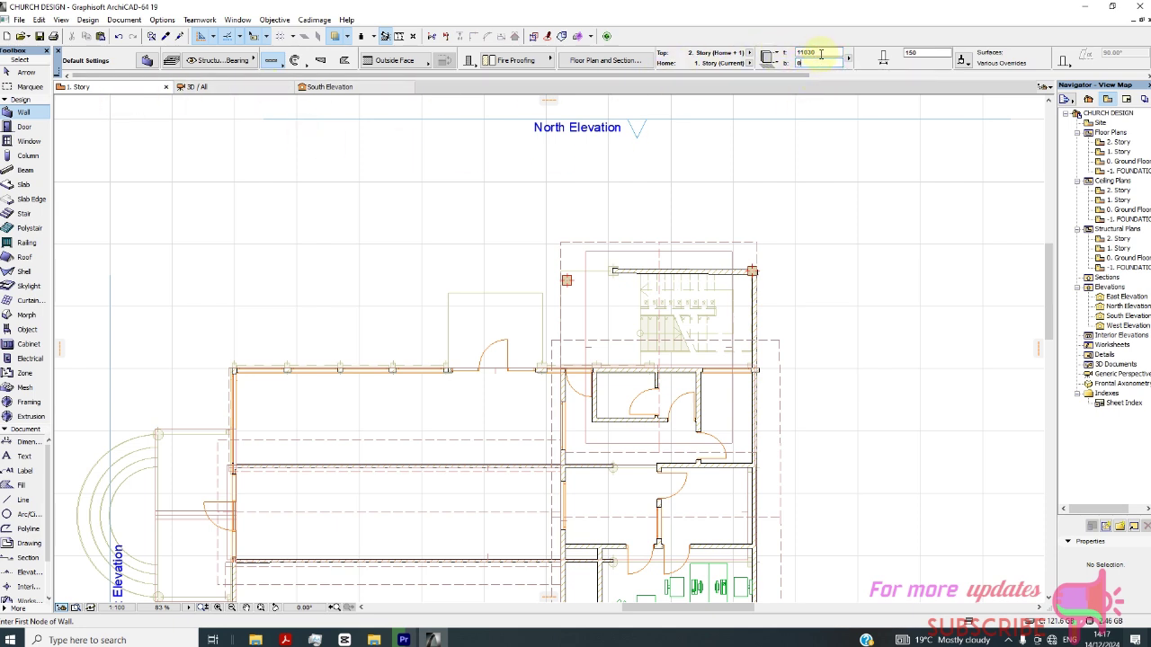
pyautogui.click(821, 53)
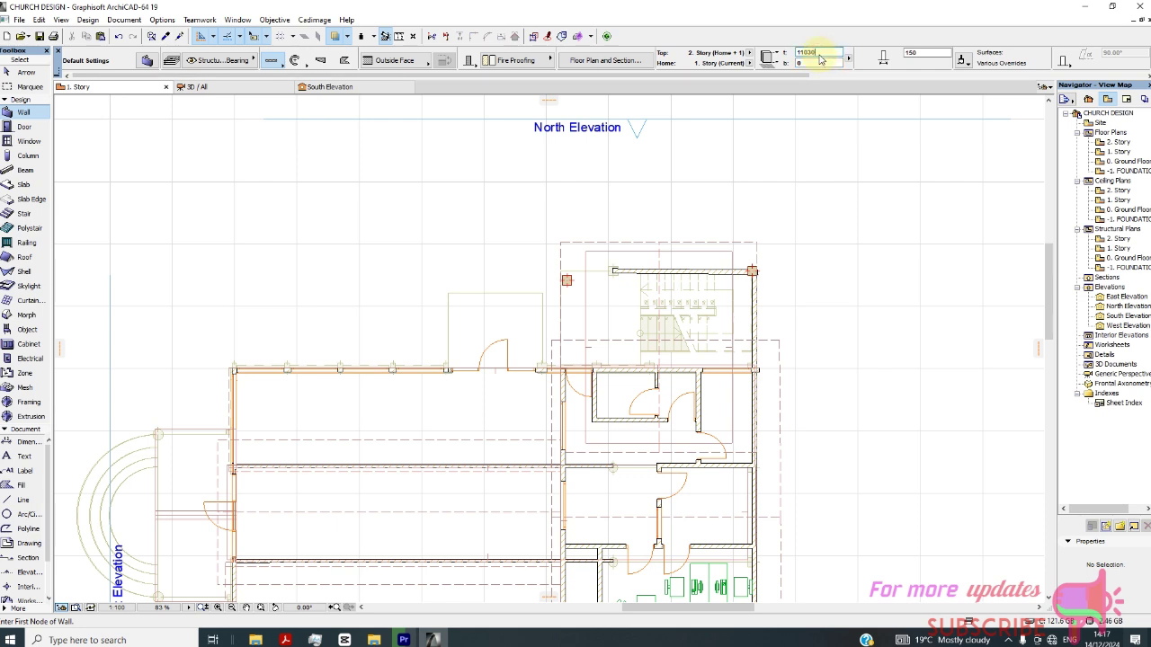
pyautogui.write('100')
pyautogui.click(814, 63)
pyautogui.scroll(1, 657, 239)
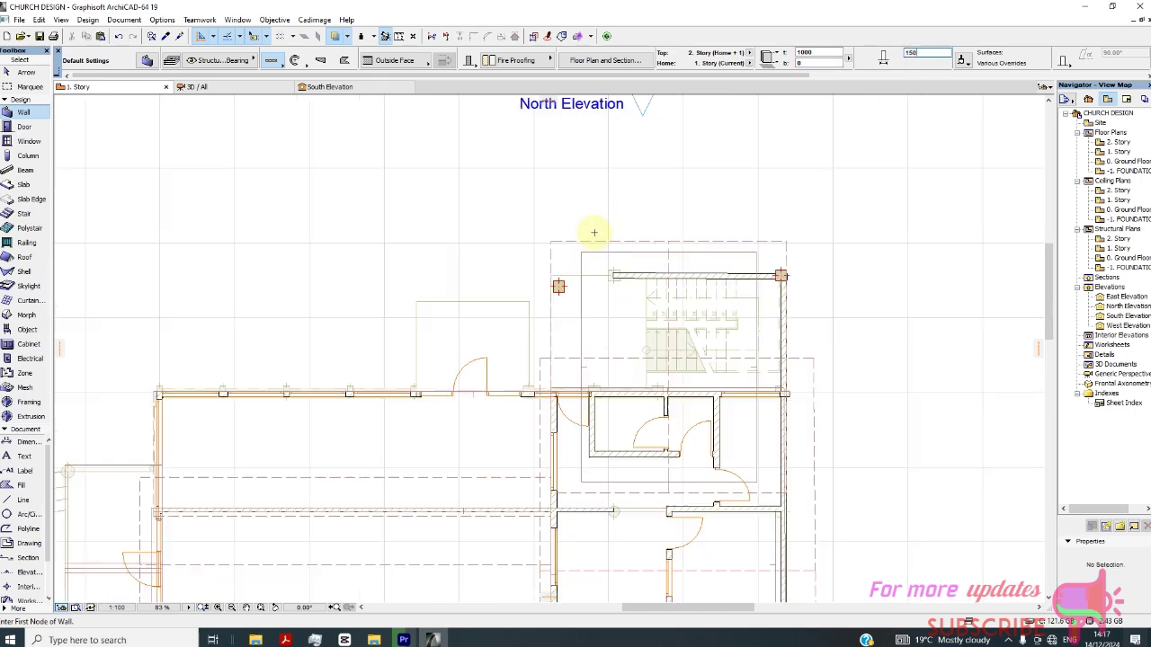
pyautogui.scroll(-3, 378, 442)
pyautogui.scroll(6, 414, 432)
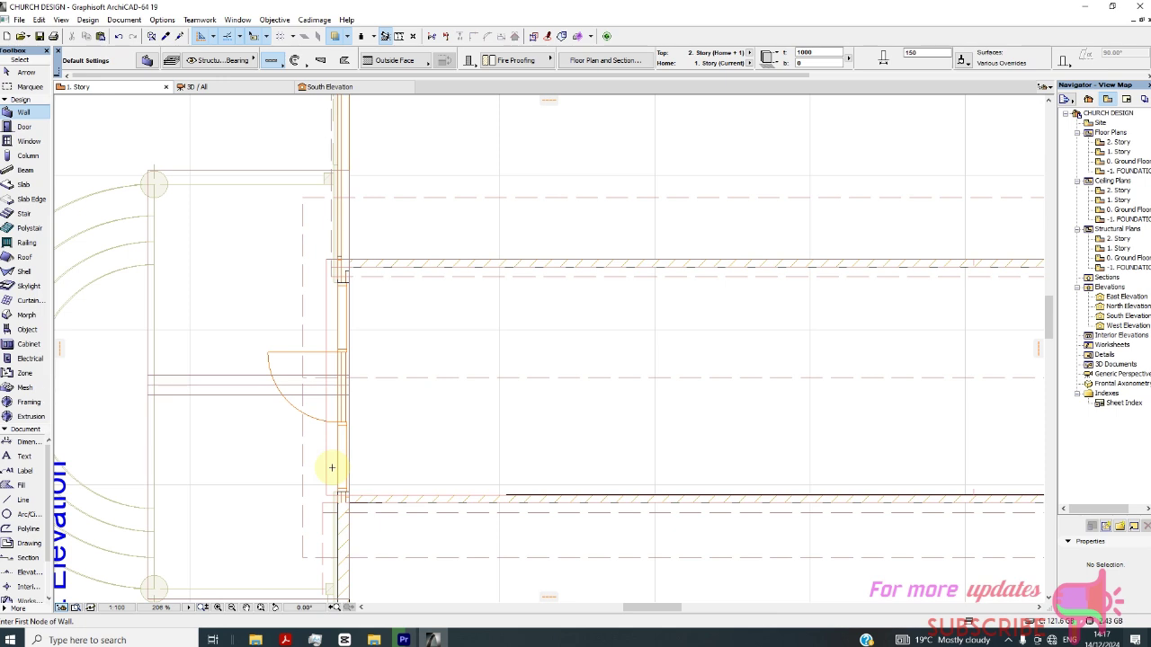
# Set the wall top to Not Linked and draw a short wall at the west door edge
pyautogui.click(741, 70)
pyautogui.click(749, 54)
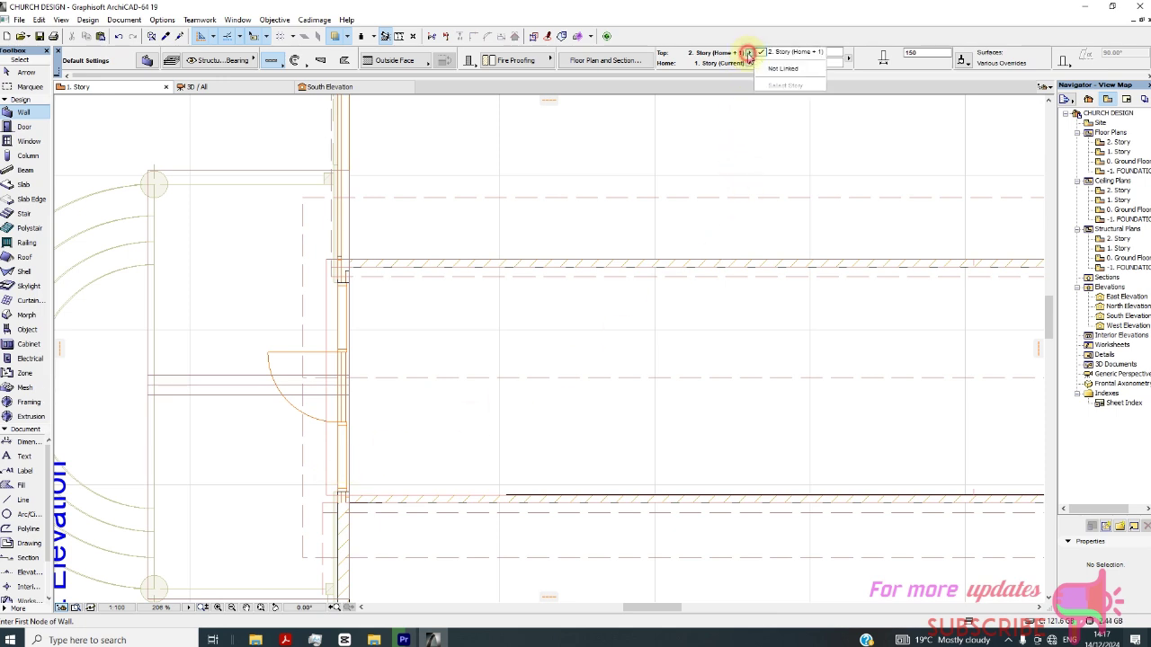
pyautogui.click(781, 69)
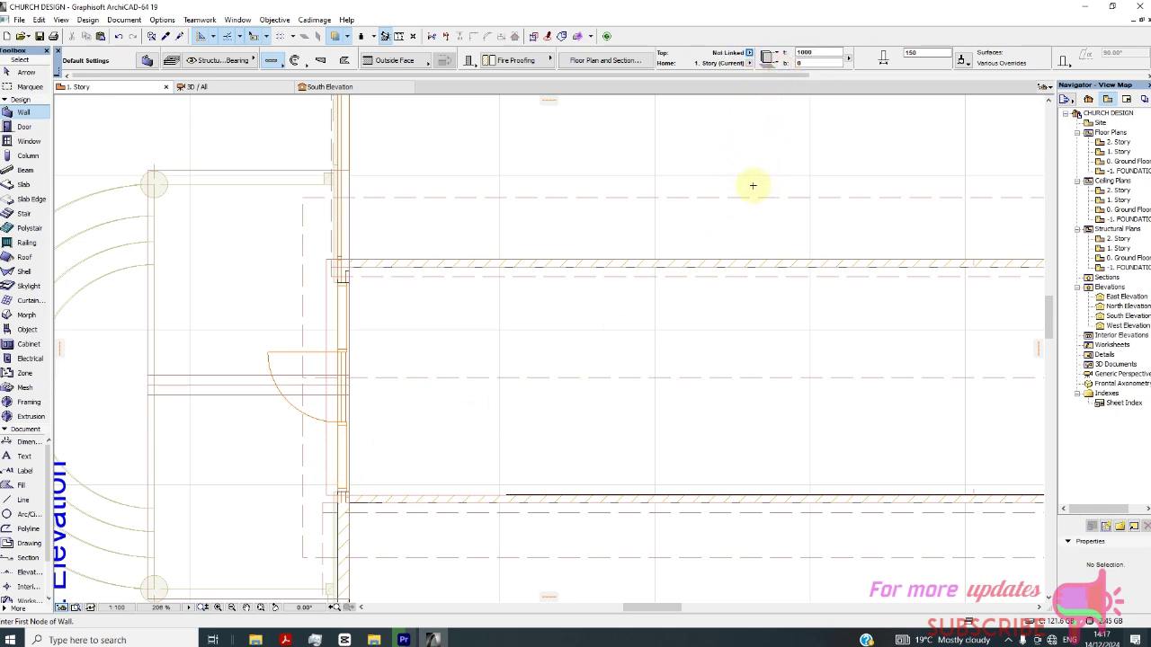
pyautogui.click(336, 438)
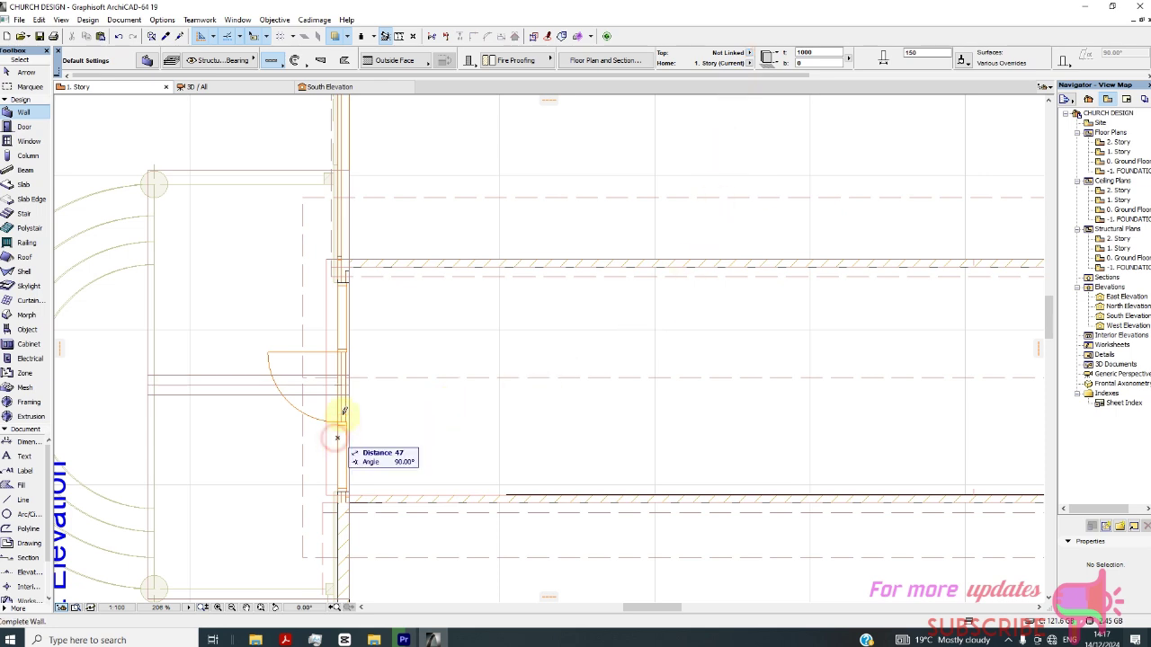
pyautogui.click(341, 344)
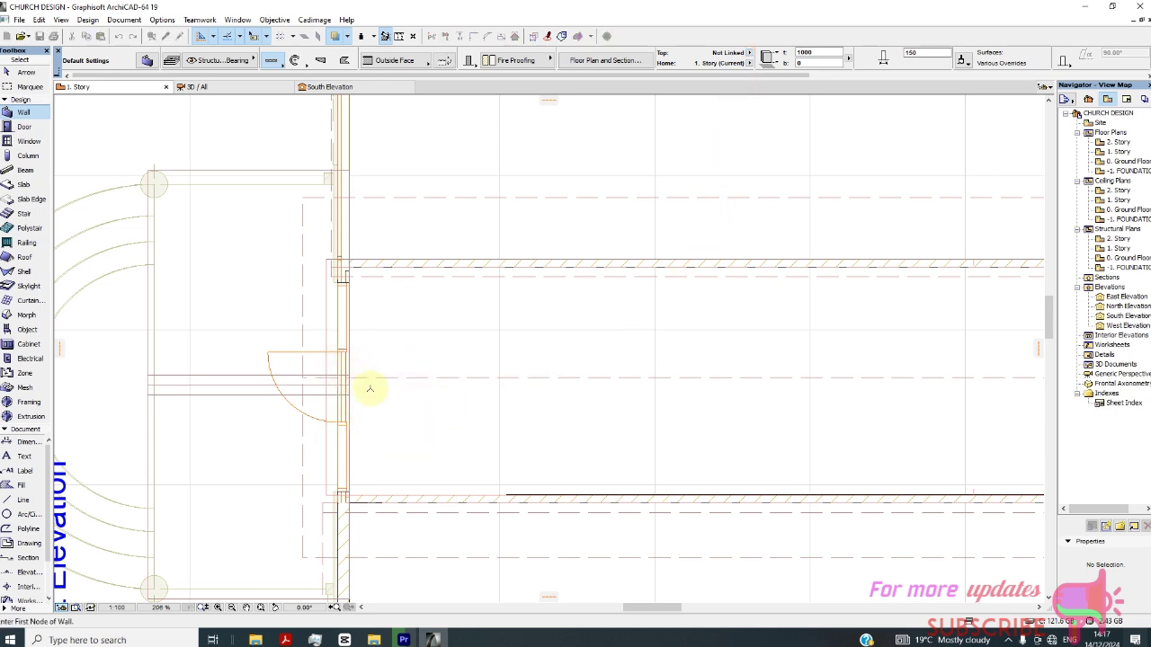
# Check the new wall in 3D, then return to the 1. Story plan with the Arrow tool
pyautogui.click(244, 92)
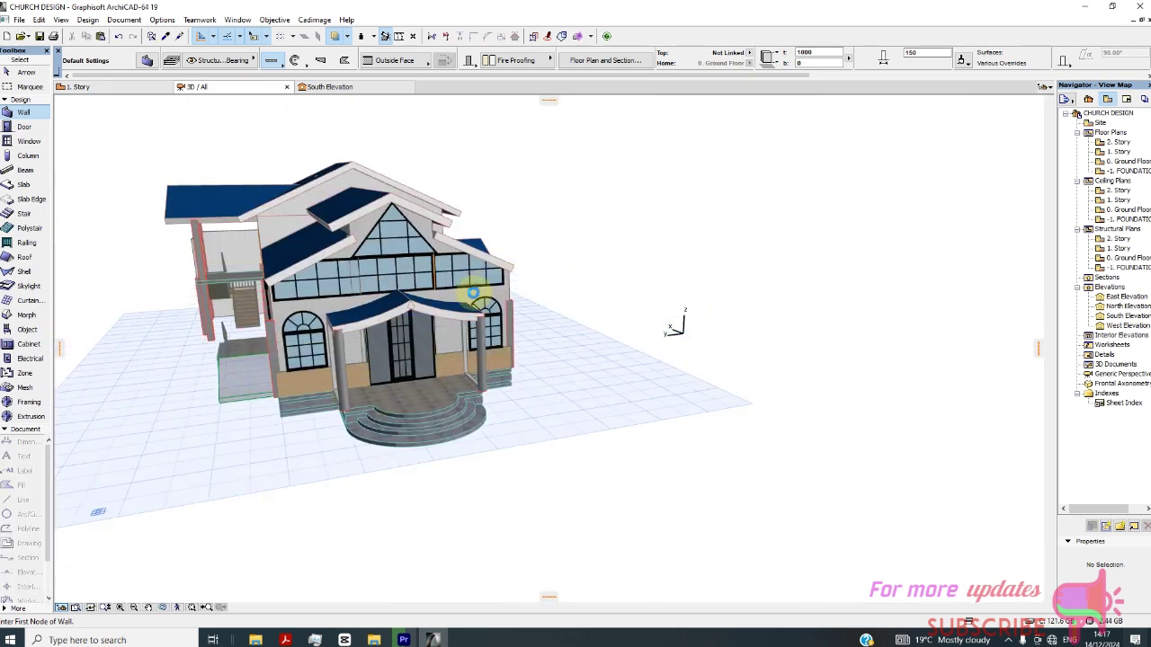
pyautogui.click(90, 86)
pyautogui.scroll(-2, 398, 310)
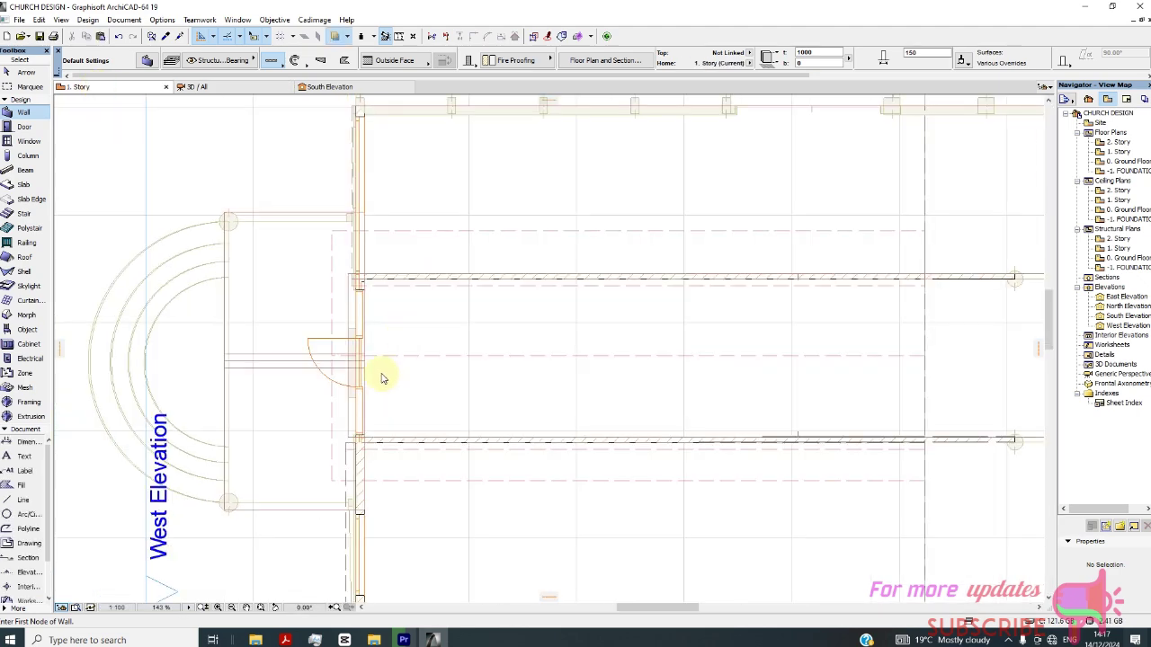
pyautogui.scroll(2, 369, 375)
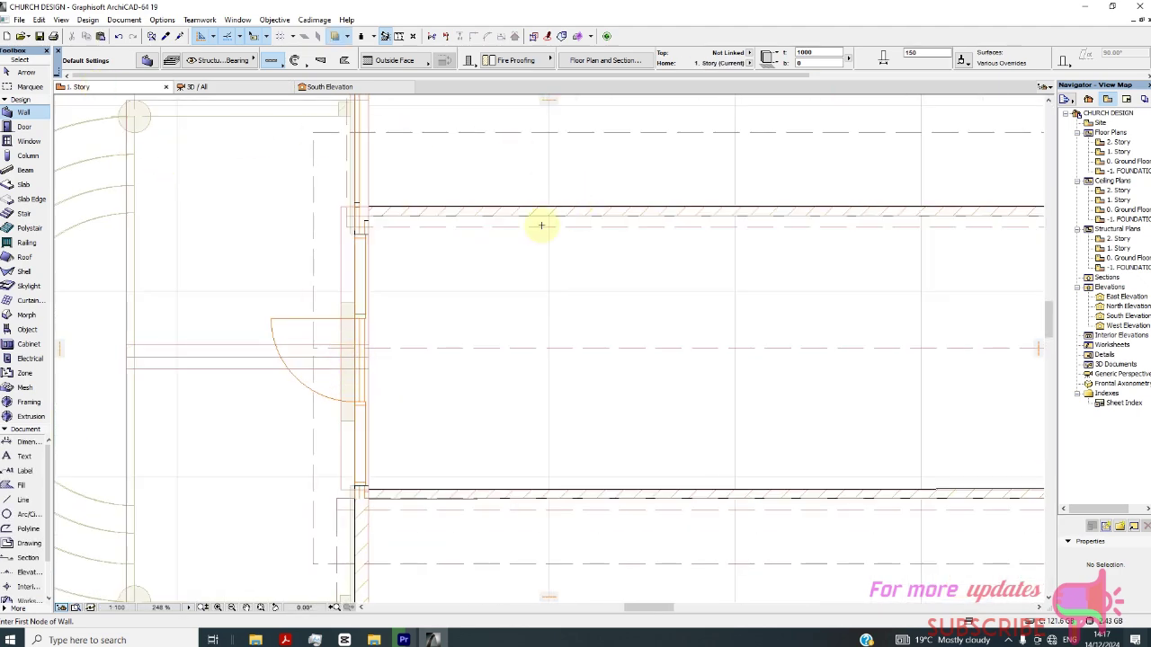
pyautogui.click(25, 72)
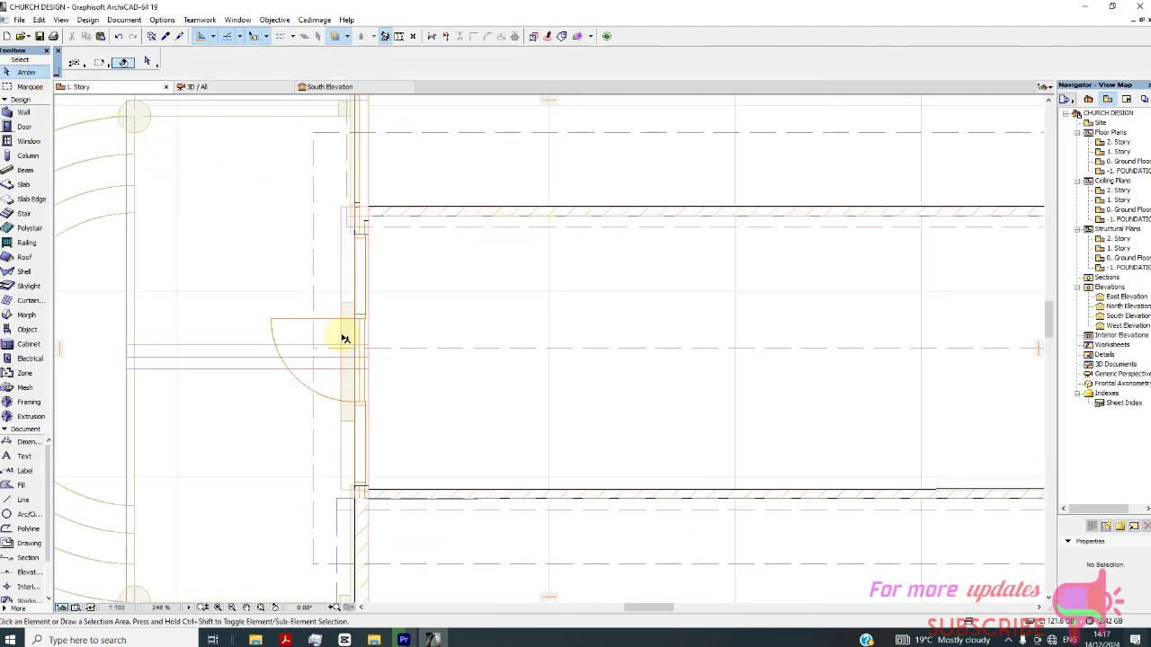
pyautogui.click(204, 111)
# In 3D, select the front entrance wall panel and link its top to 2. Story (Home + 1)
pyautogui.click(225, 87)
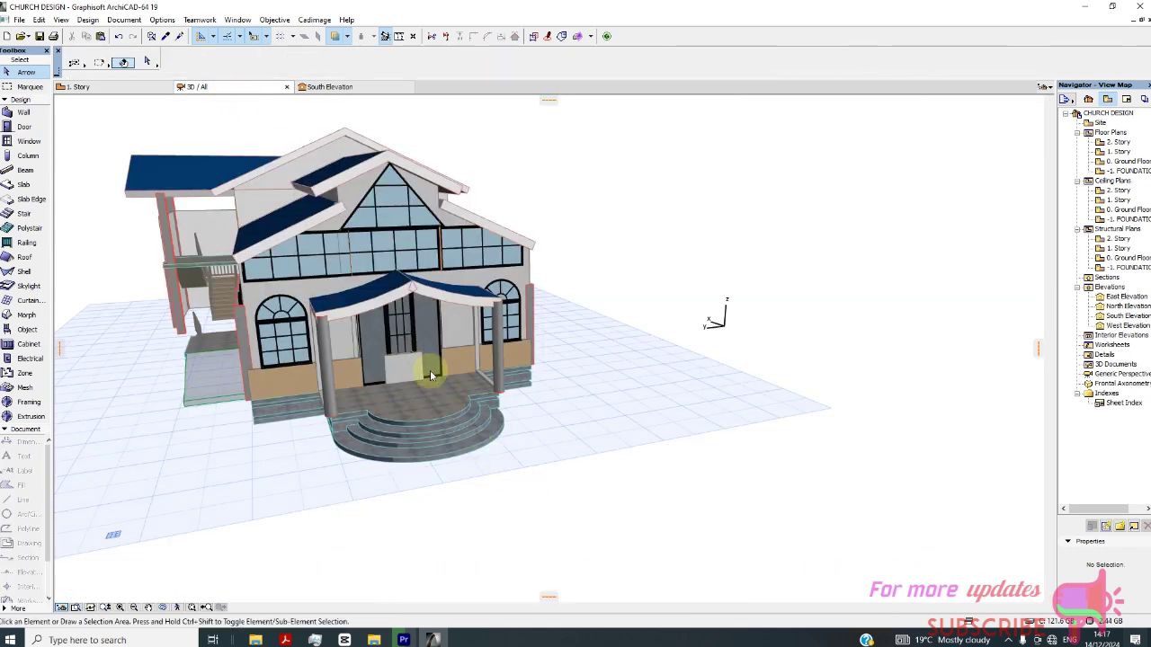
pyautogui.click(409, 369)
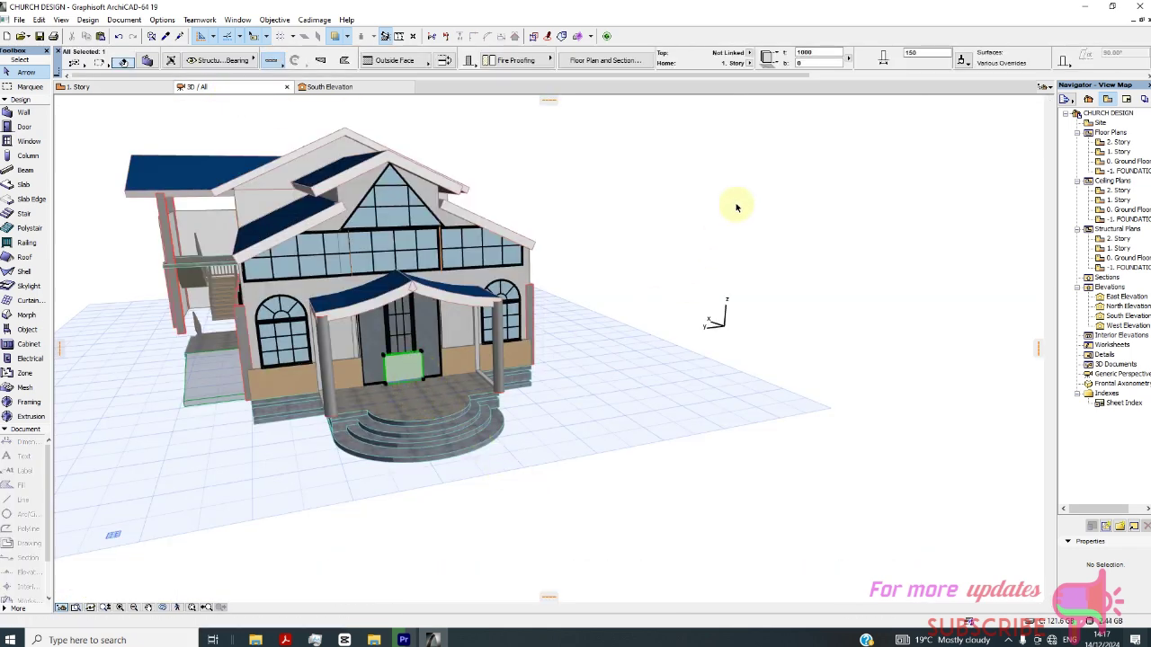
pyautogui.click(811, 62)
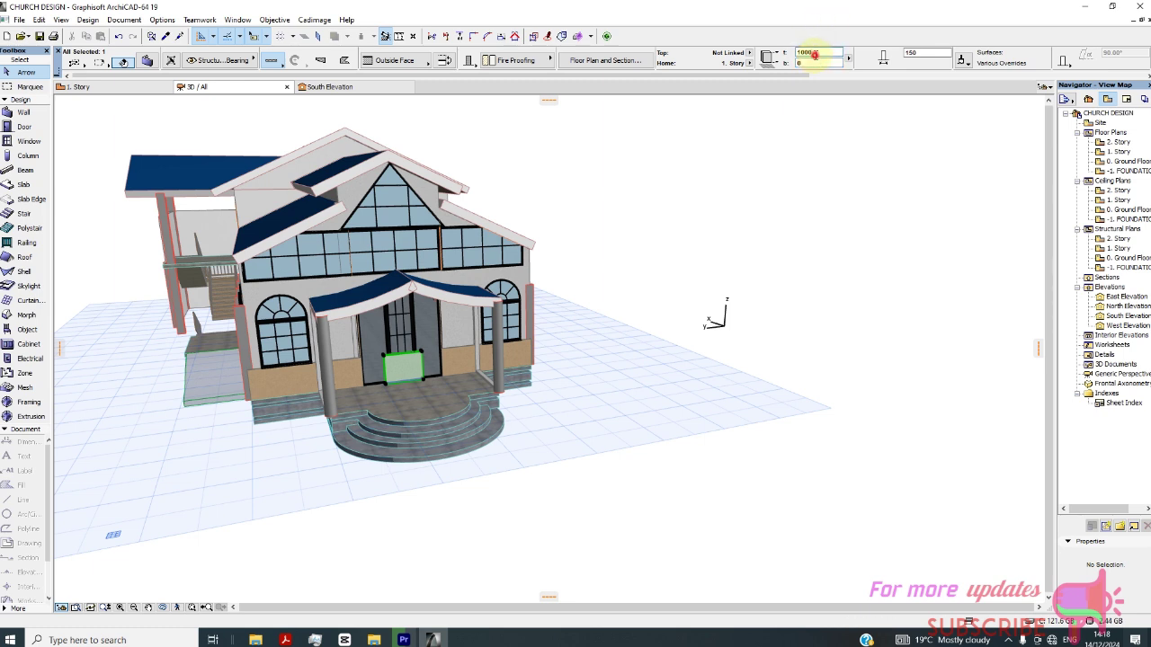
pyautogui.click(815, 54)
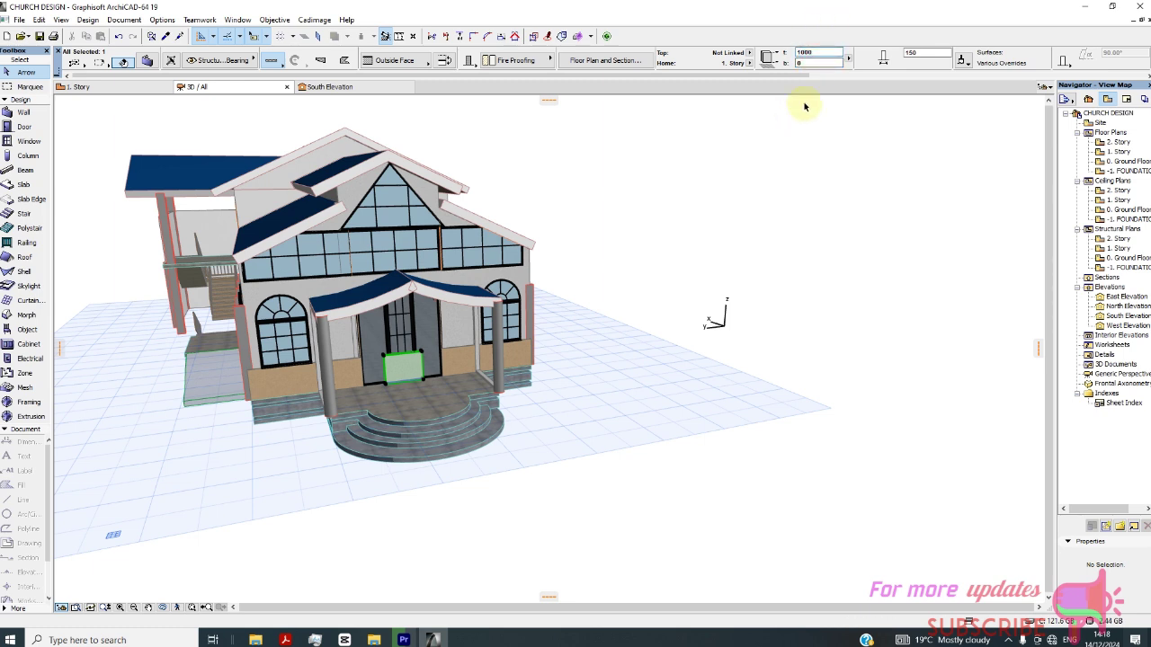
pyautogui.click(752, 63)
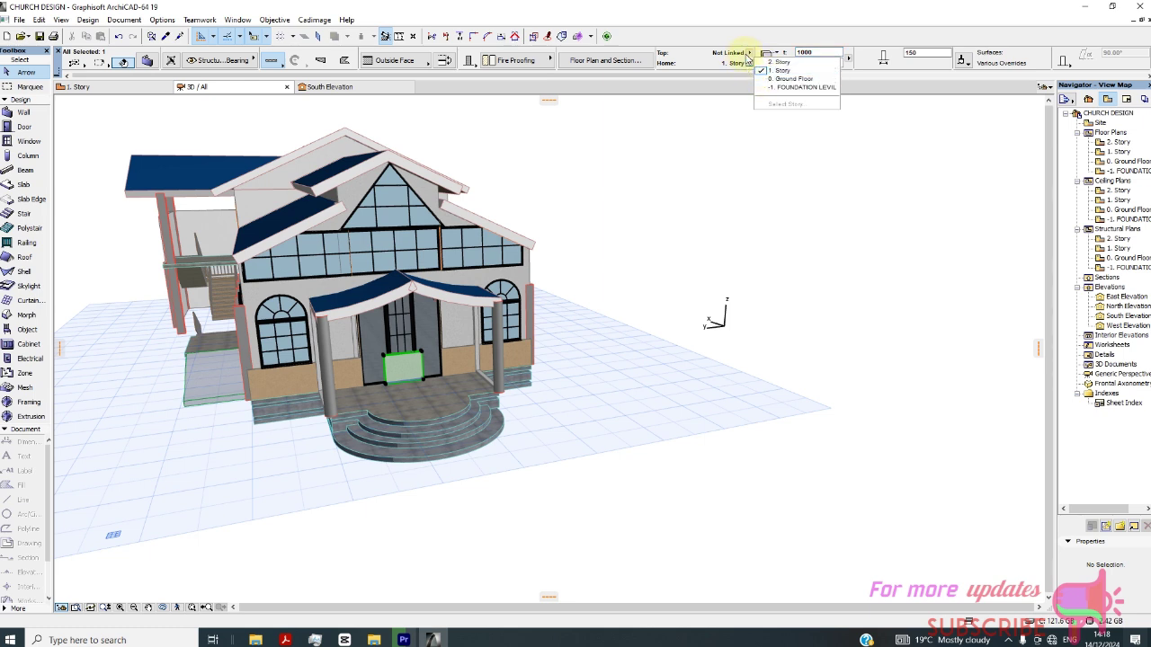
pyautogui.click(747, 52)
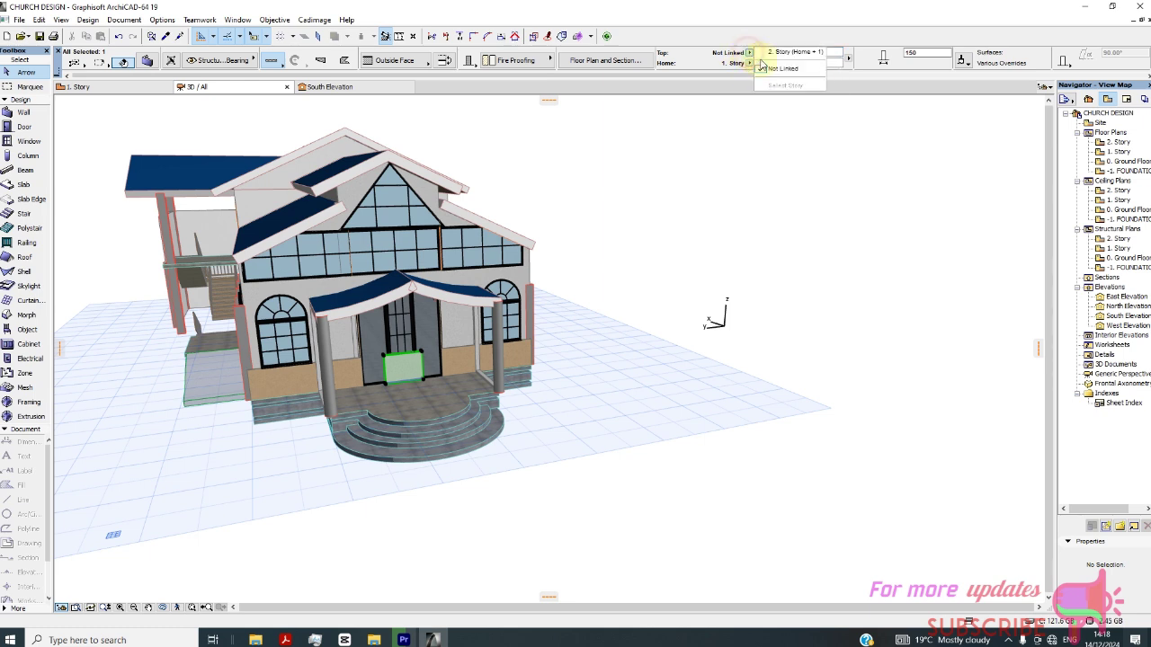
pyautogui.click(789, 53)
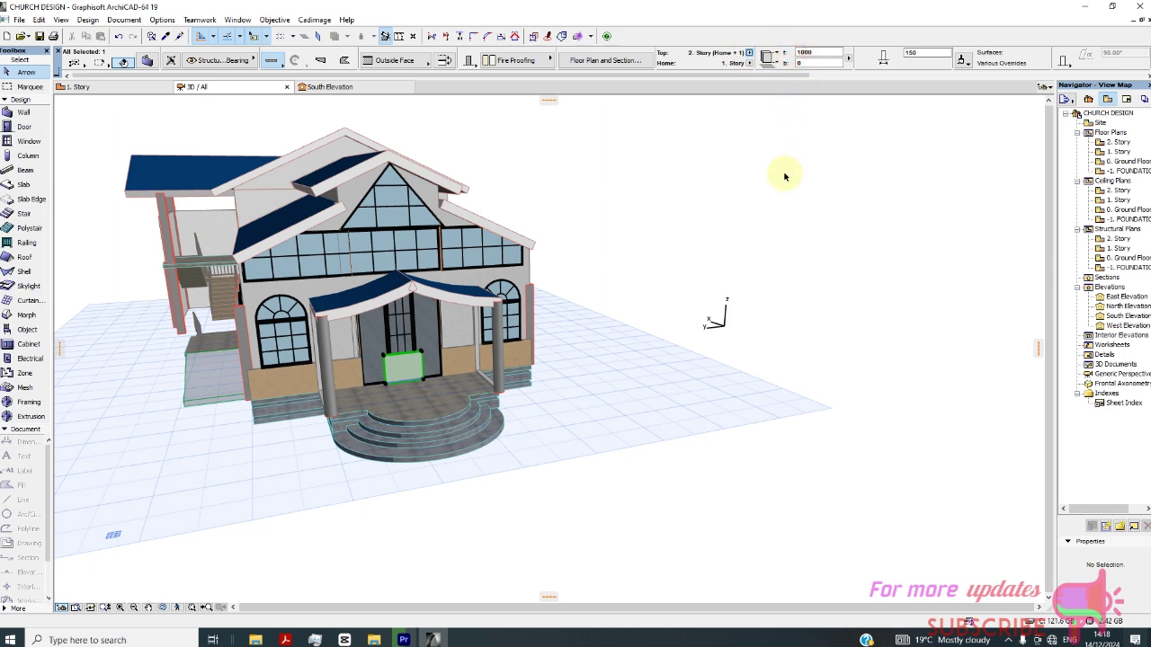
pyautogui.click(803, 61)
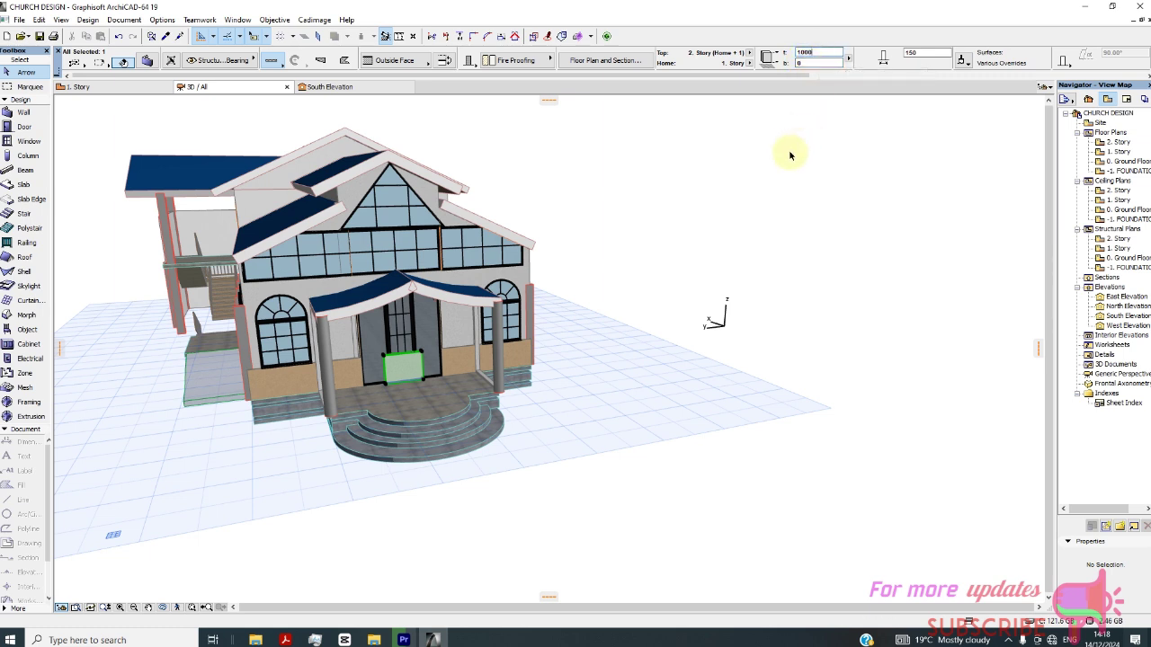
pyautogui.click(411, 376)
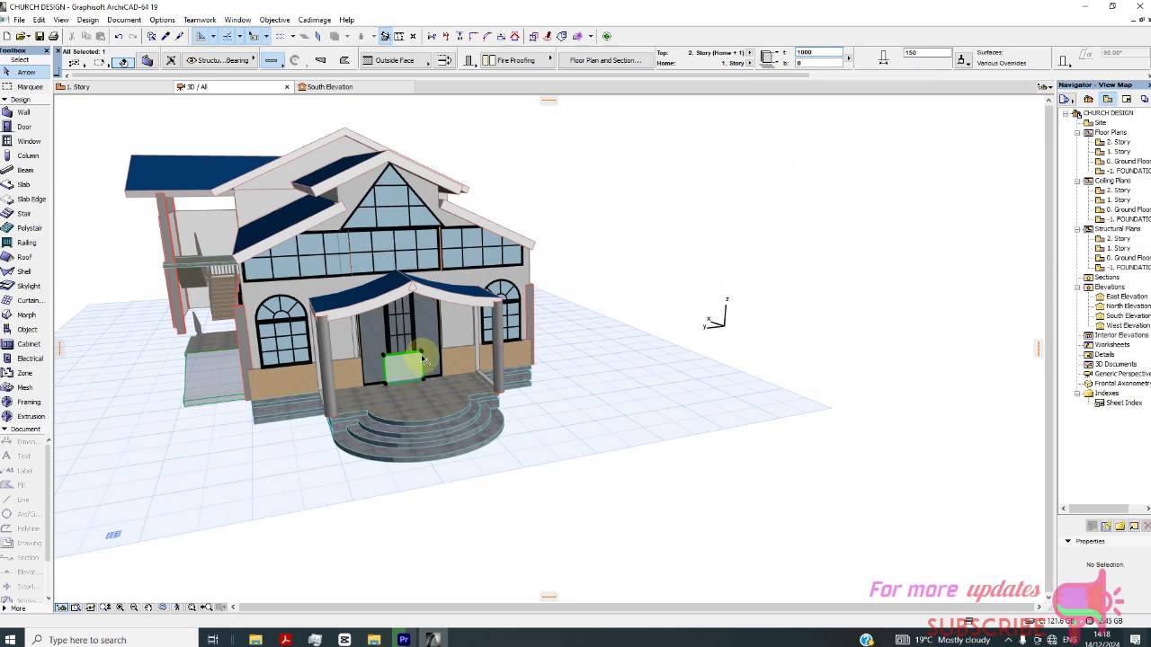
# Drag the small wall panel up into the upper glazed band above the porch roof, then reselect it
pyautogui.click(422, 353)
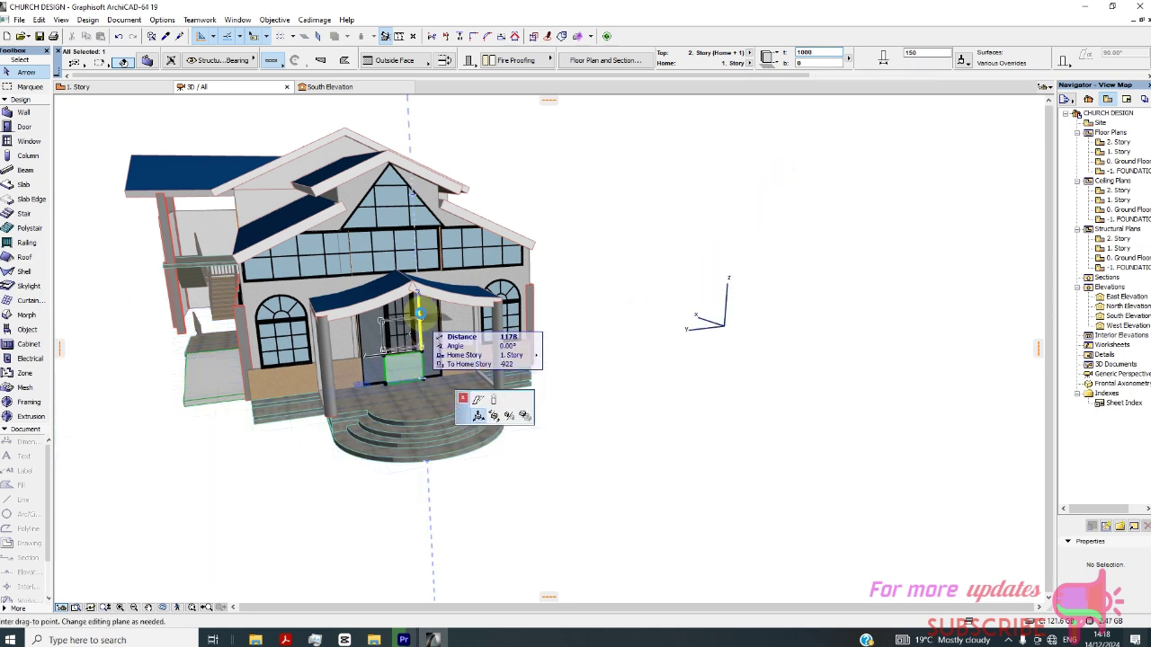
pyautogui.click(406, 234)
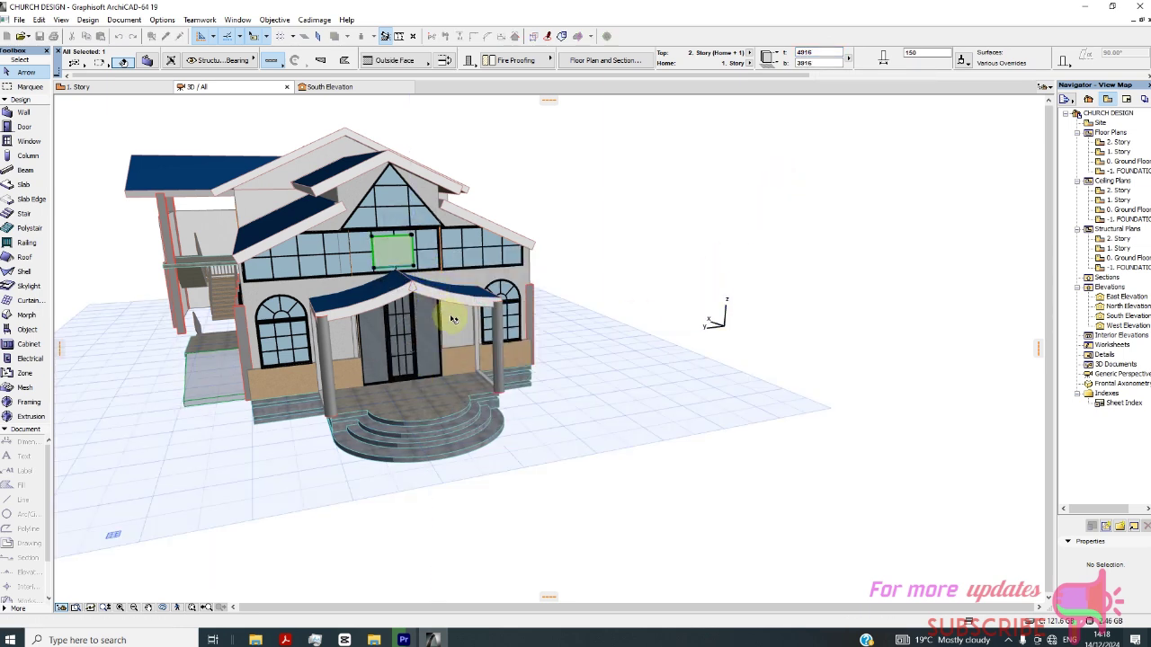
pyautogui.scroll(4, 414, 261)
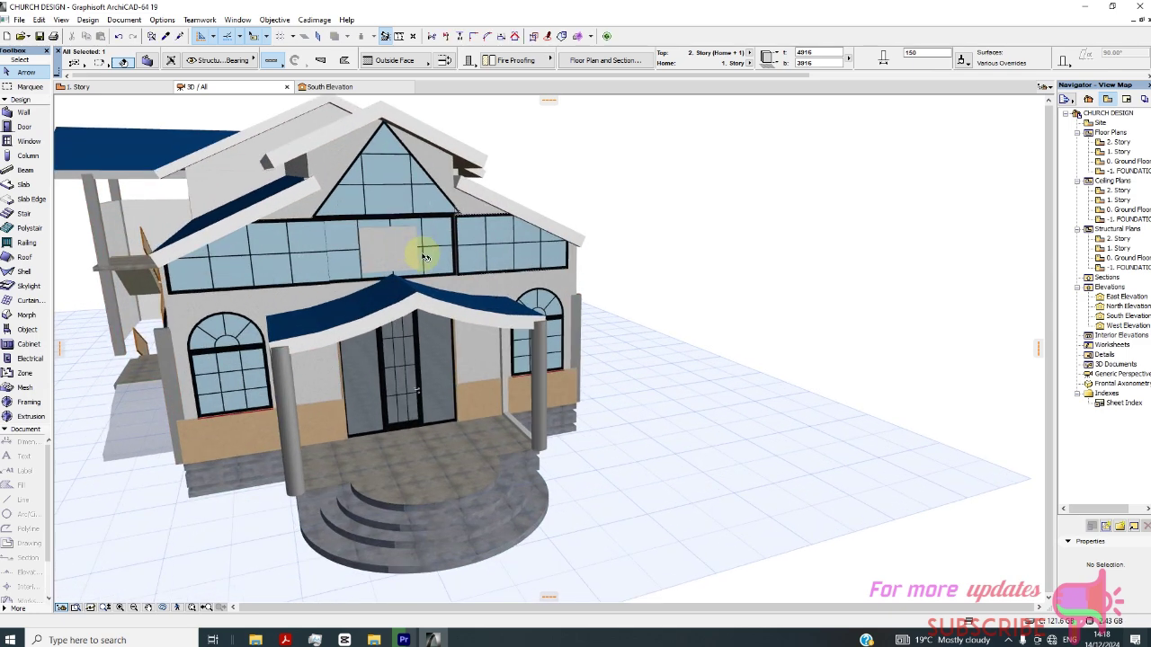
pyautogui.scroll(2, 411, 257)
pyautogui.click(400, 256)
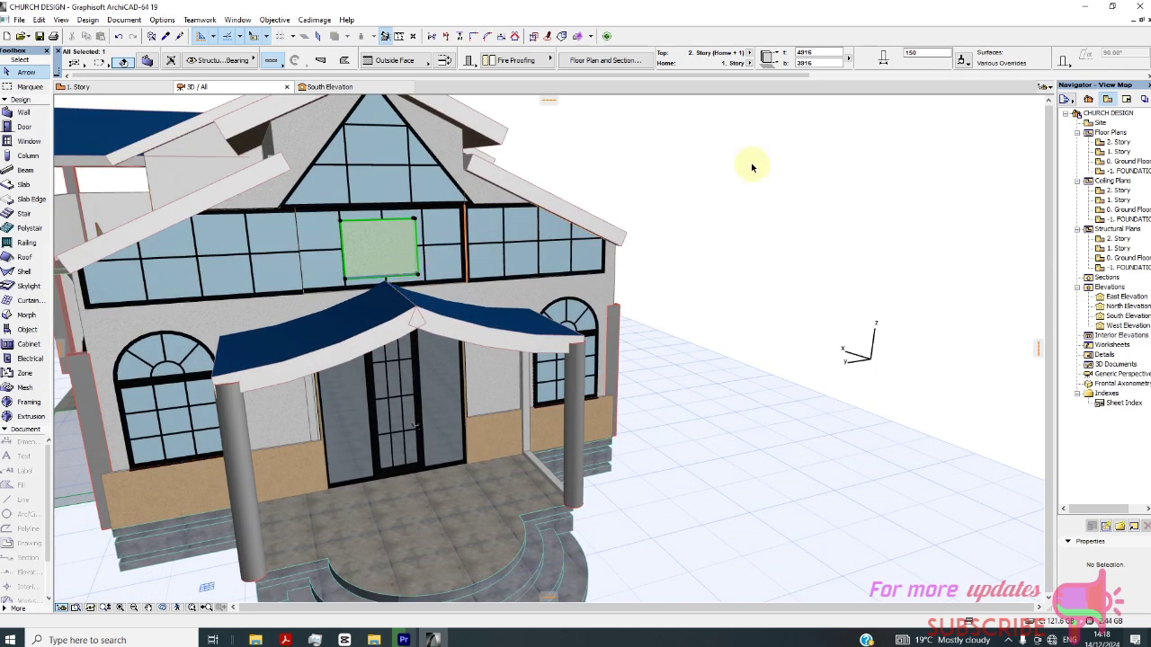
# Switch the panel's wall structure to Complex Profile
pyautogui.click(479, 61)
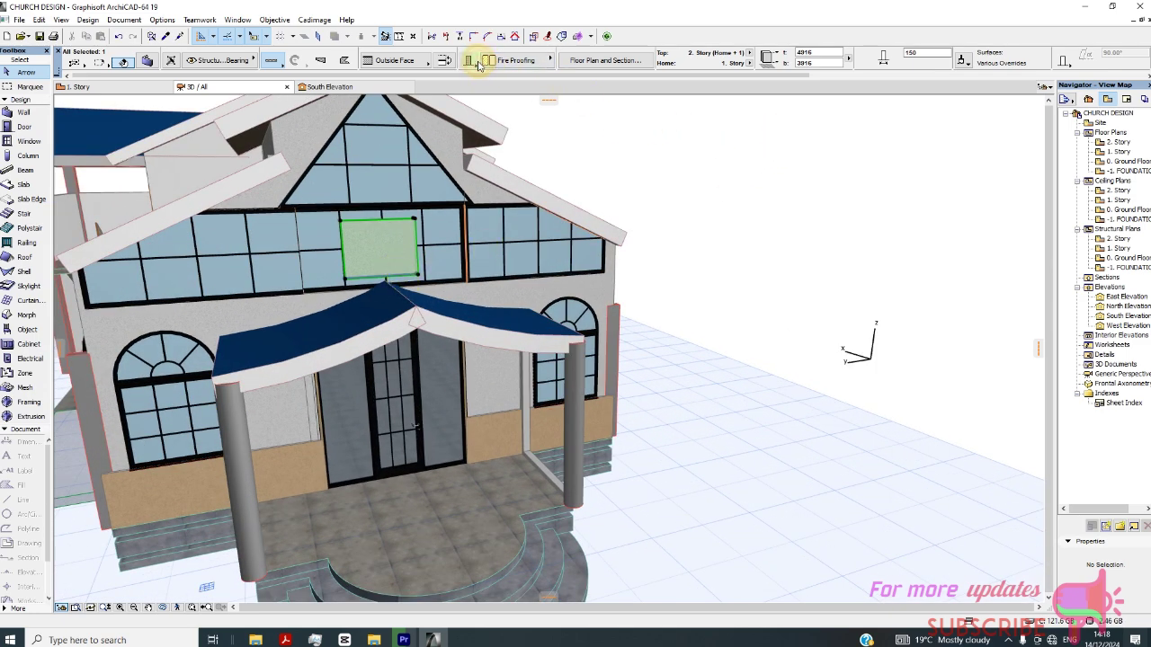
pyautogui.click(479, 63)
pyautogui.click(524, 61)
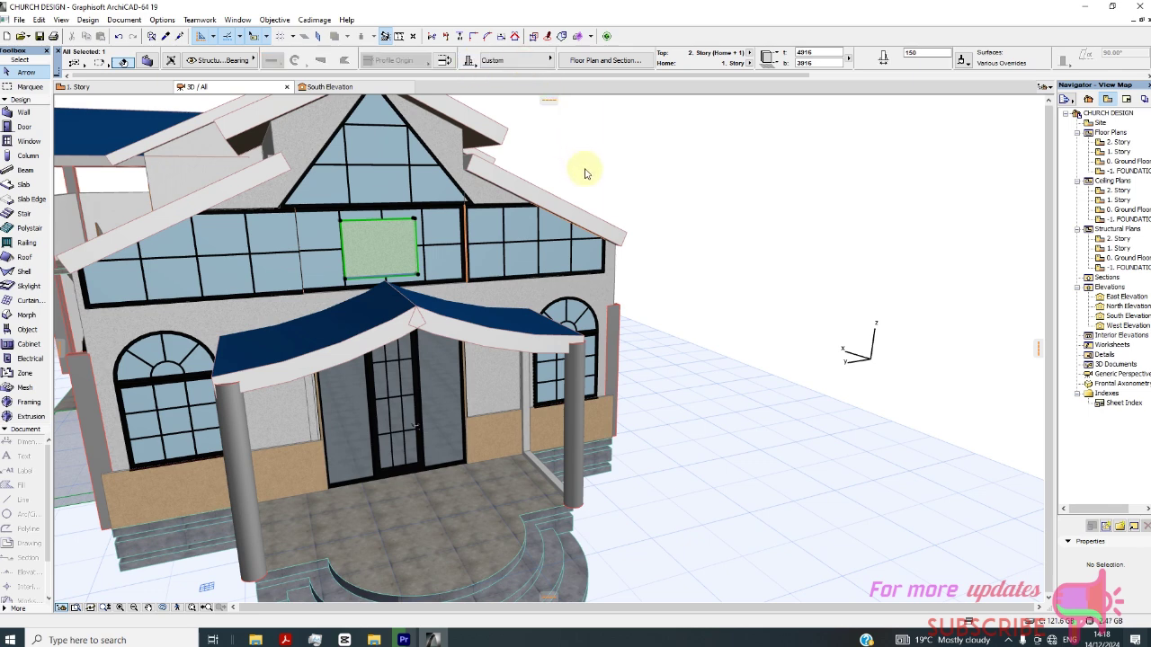
# Override the panel's surfaces, linked on both sides, and set them to stucco
pyautogui.click(963, 60)
pyautogui.click(968, 95)
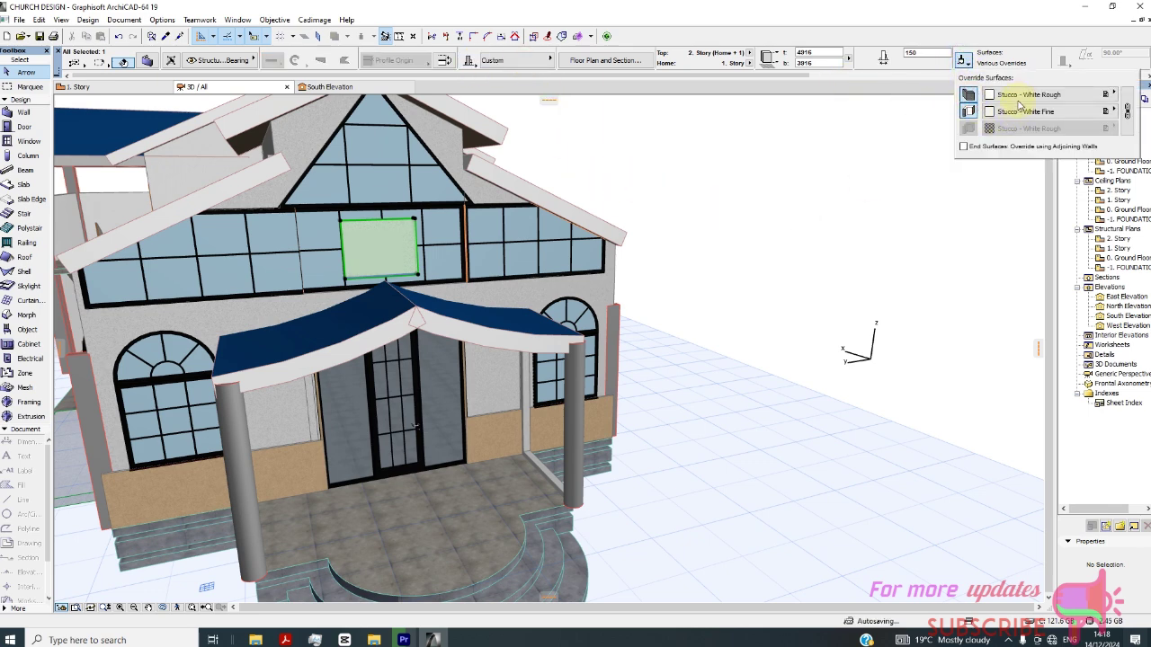
pyautogui.click(1126, 109)
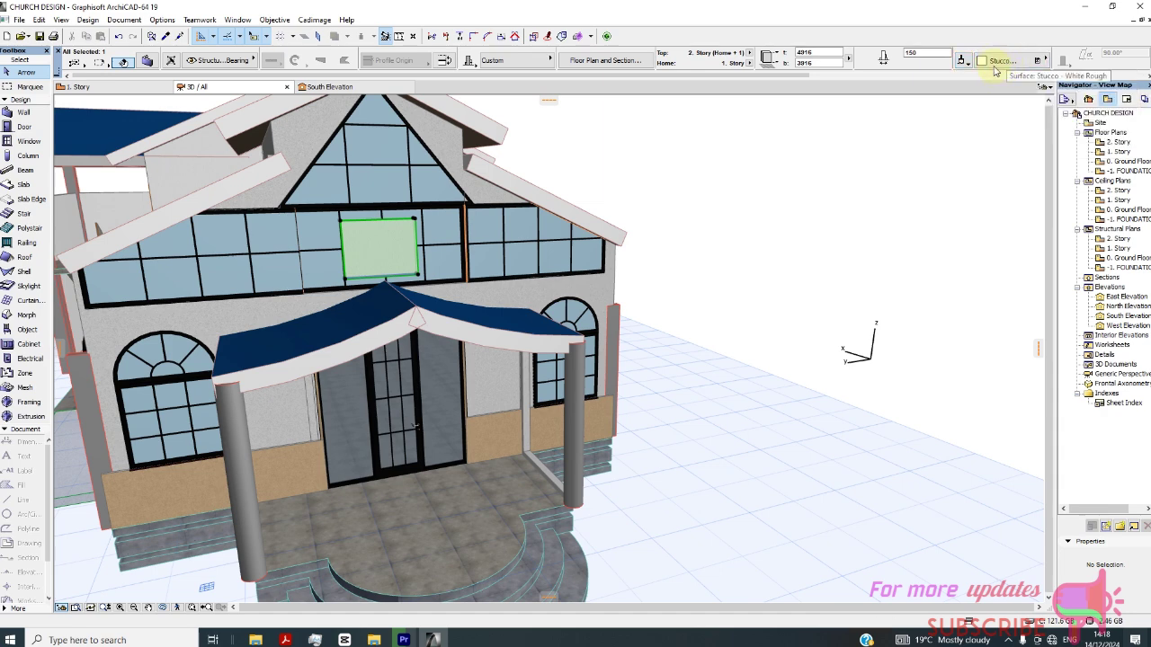
pyautogui.click(963, 62)
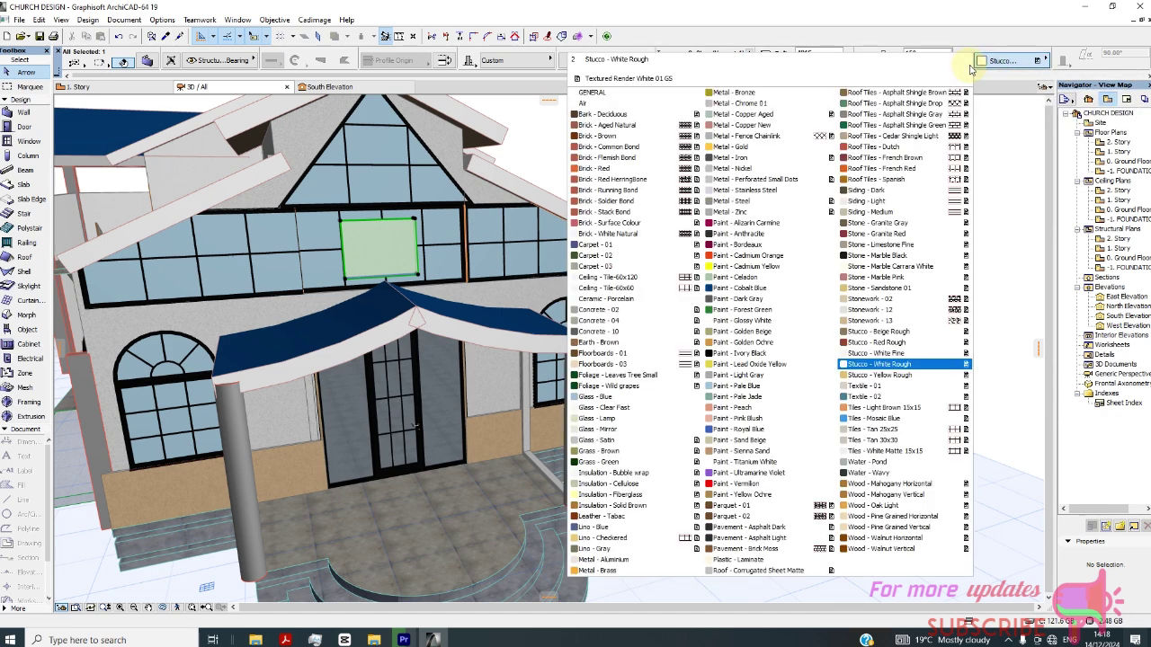
pyautogui.click(677, 414)
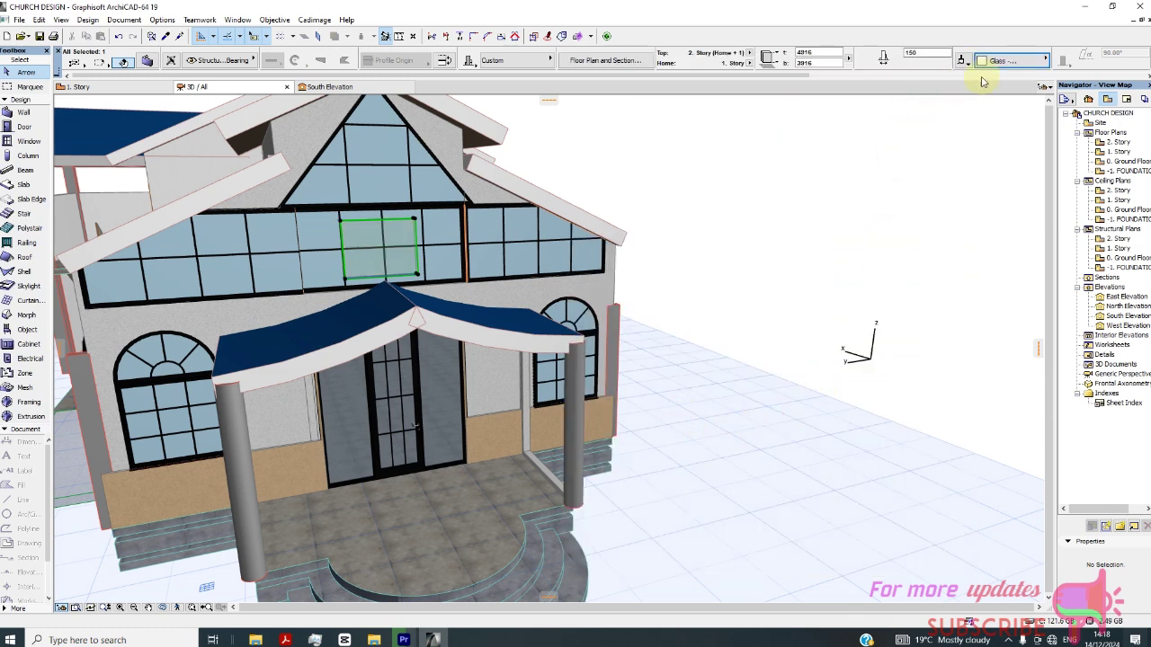
pyautogui.scroll(2, 367, 255)
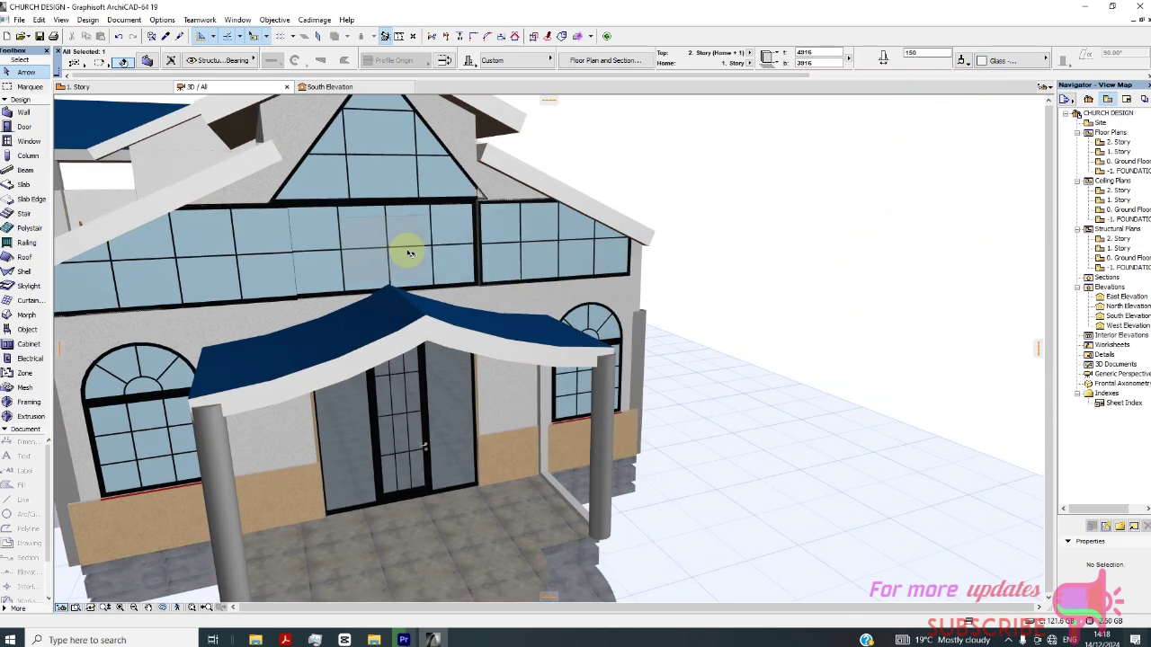
pyautogui.click(998, 61)
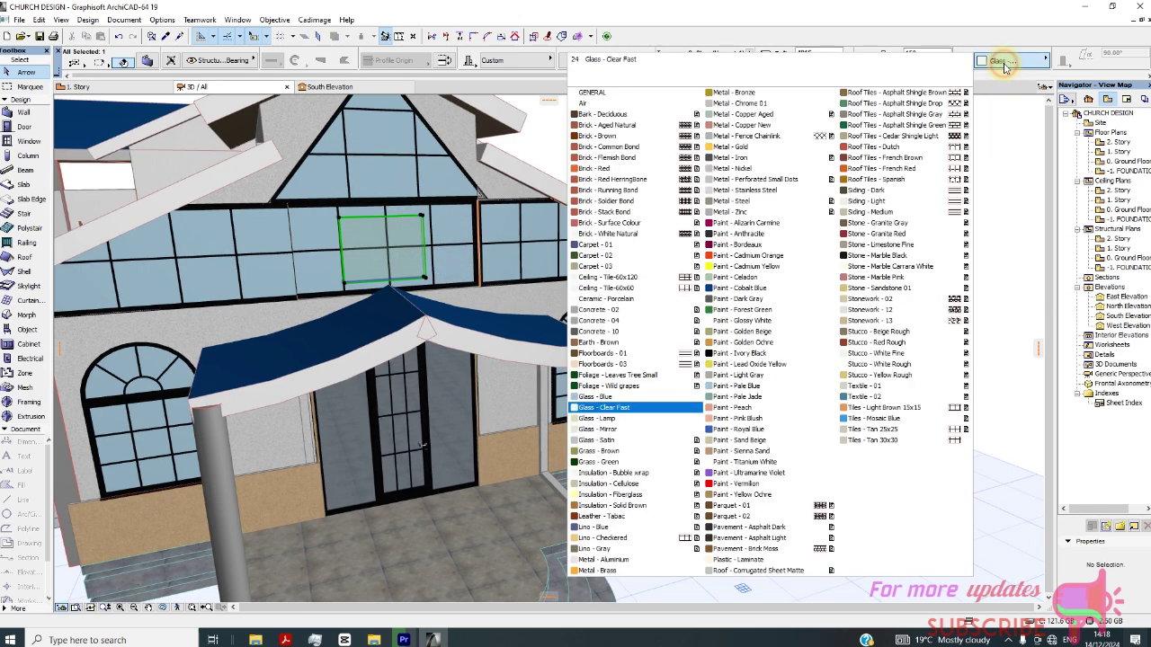
pyautogui.click(998, 60)
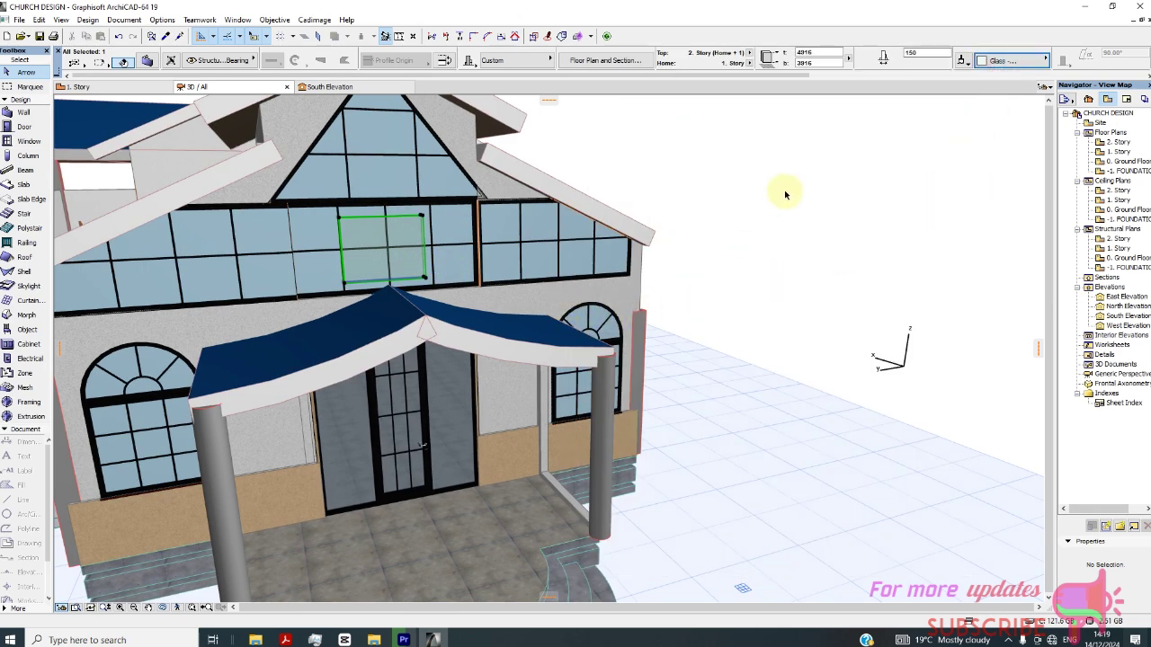
pyautogui.click(990, 60)
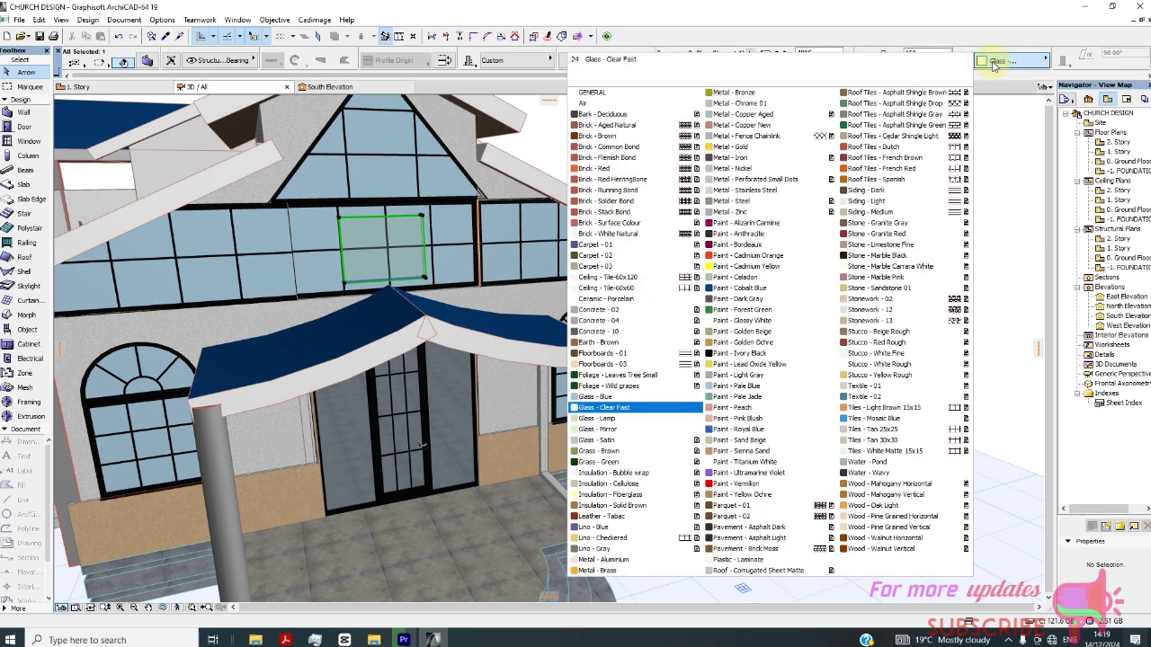
pyautogui.click(881, 353)
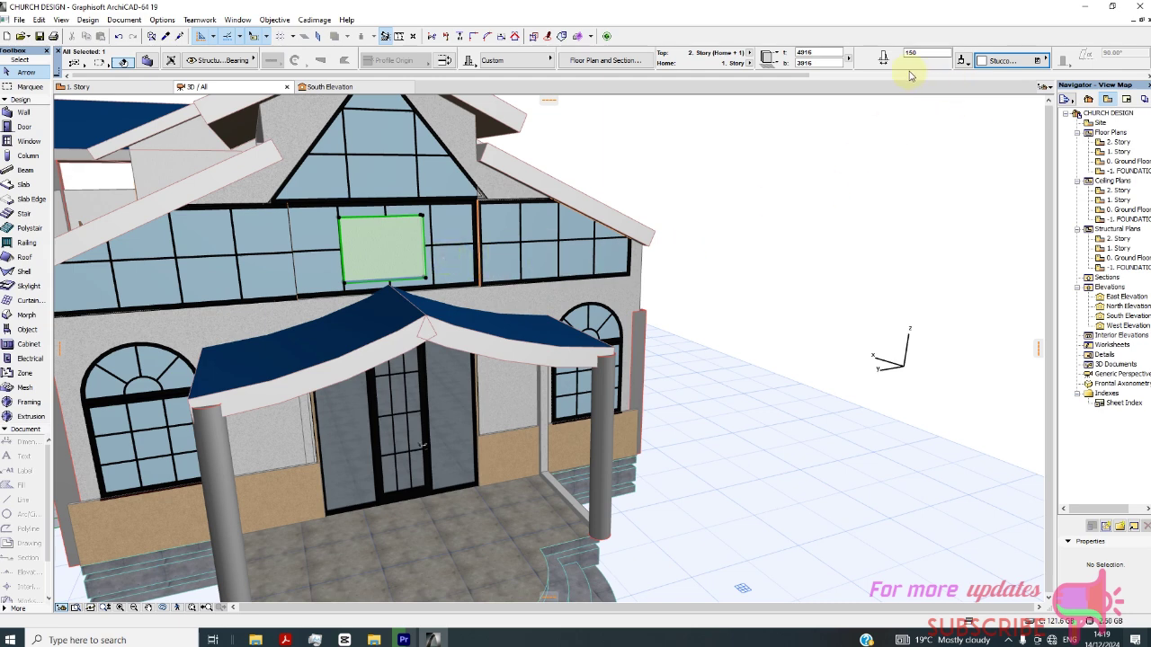
# Apply the CROSS profile to the panel
pyautogui.click(526, 60)
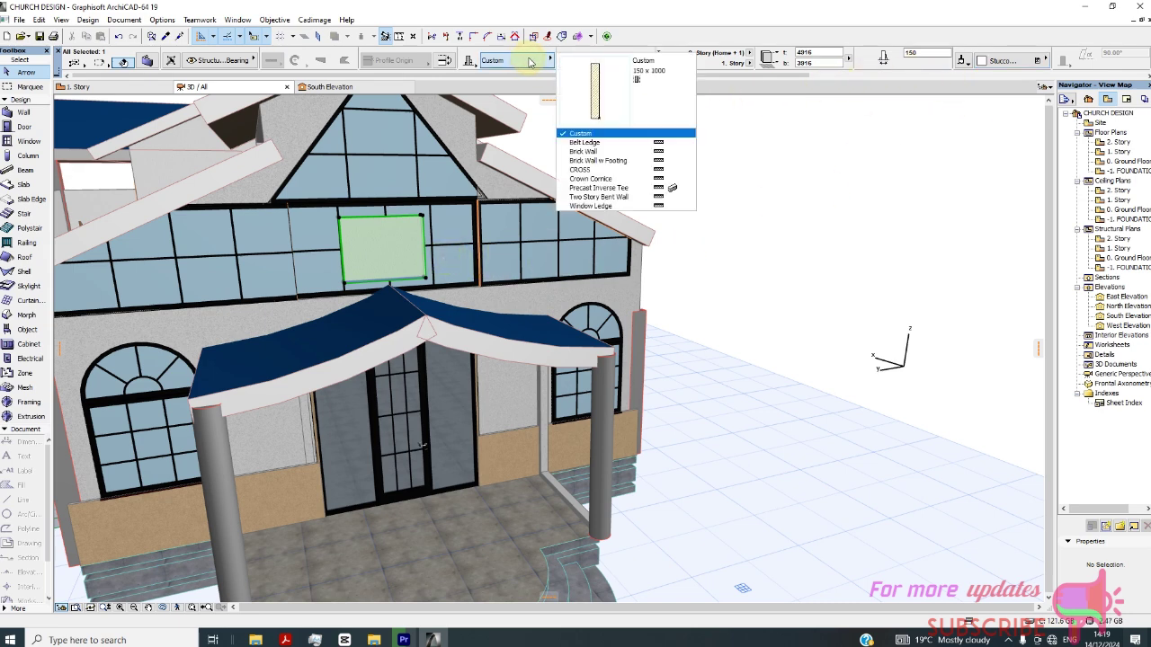
pyautogui.click(607, 170)
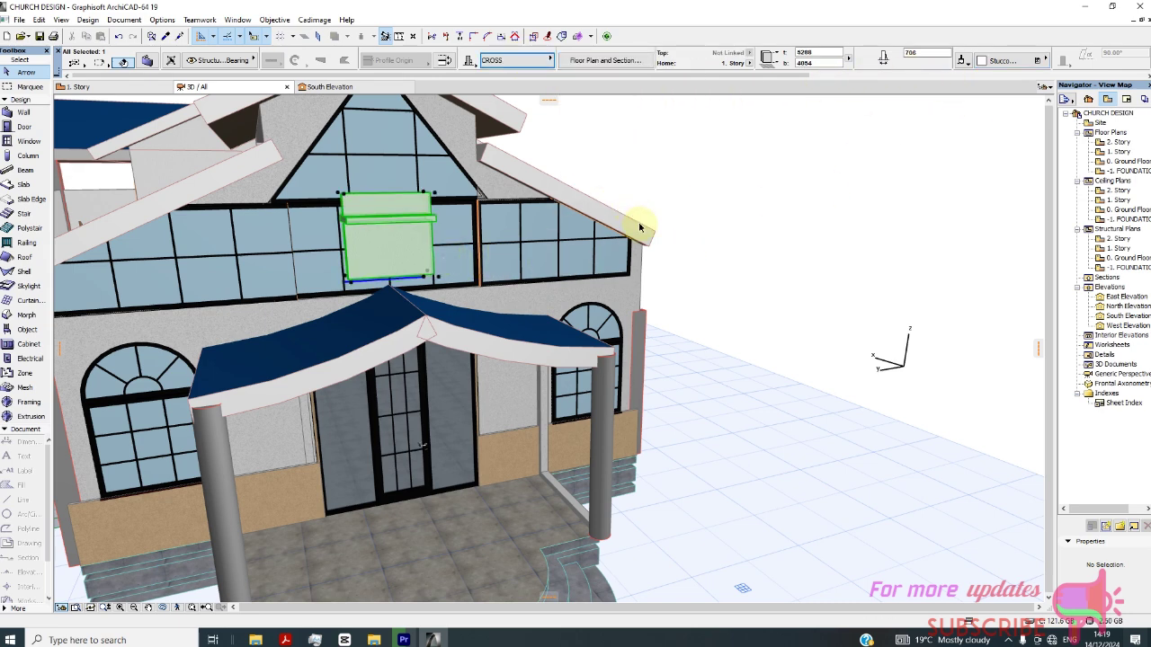
pyautogui.scroll(2, 360, 219)
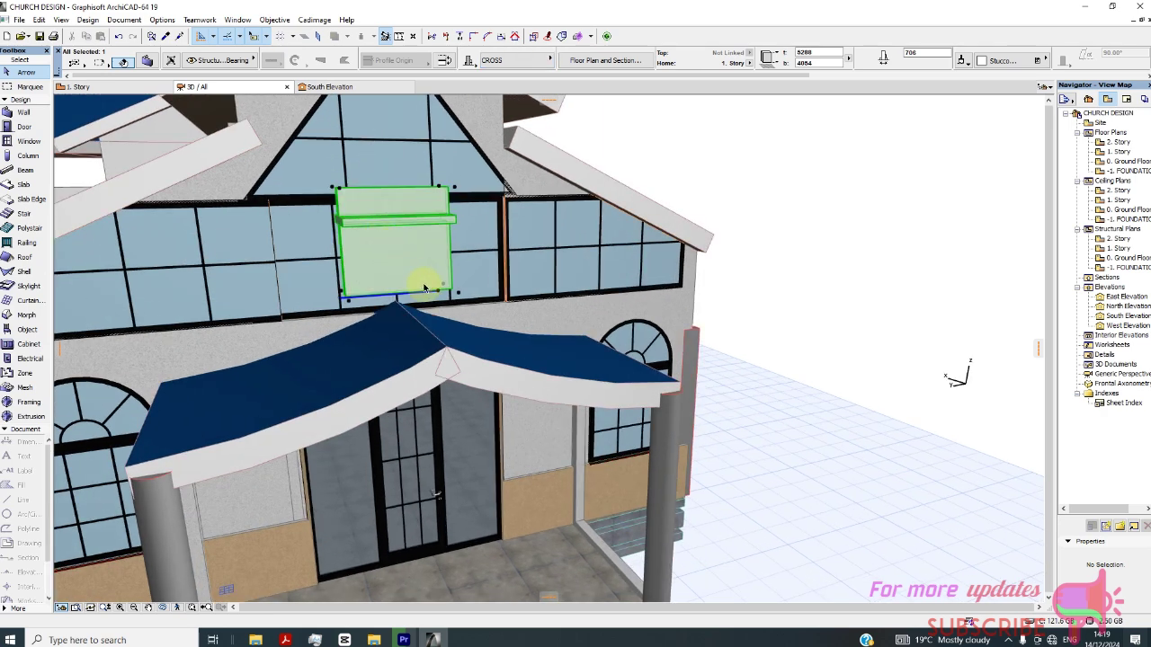
# Rotate the CROSS panel 90° about its top corner so it stands upright above the porch roof
pyautogui.rightClick(685, 128)
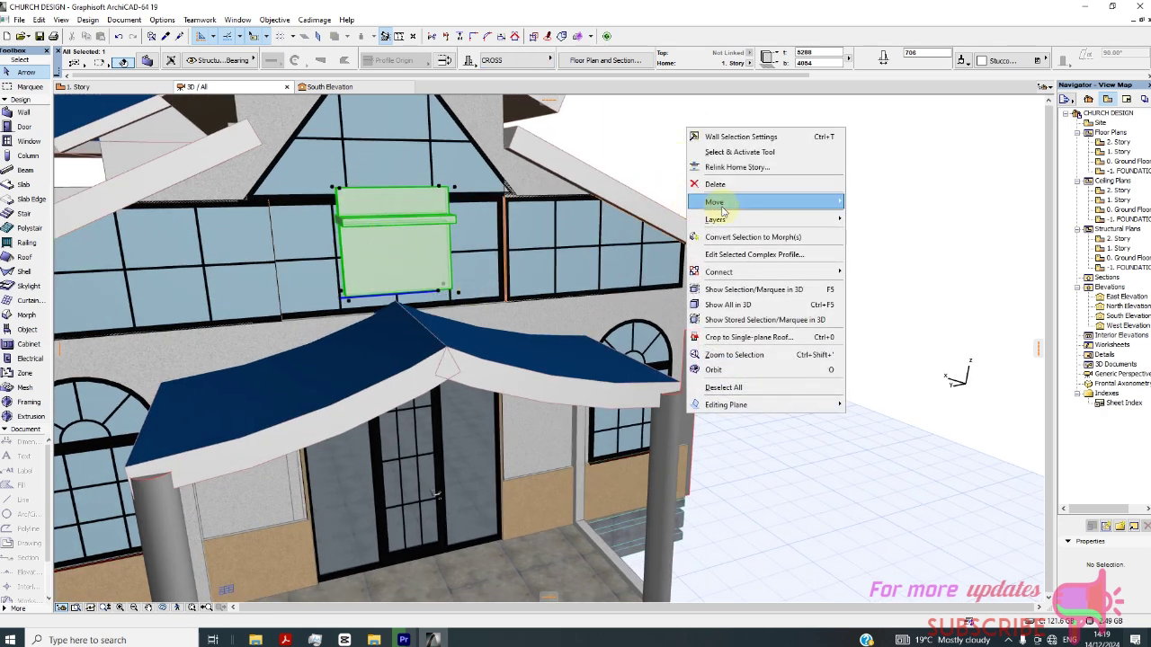
pyautogui.moveTo(722, 210)
pyautogui.click(865, 217)
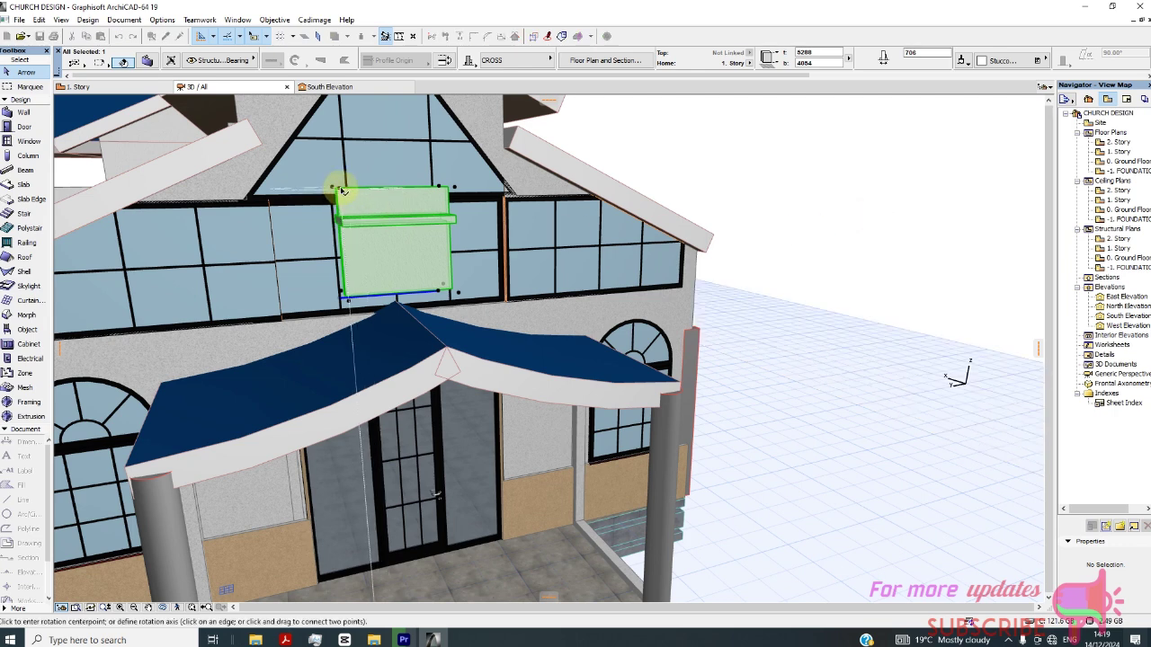
pyautogui.click(455, 187)
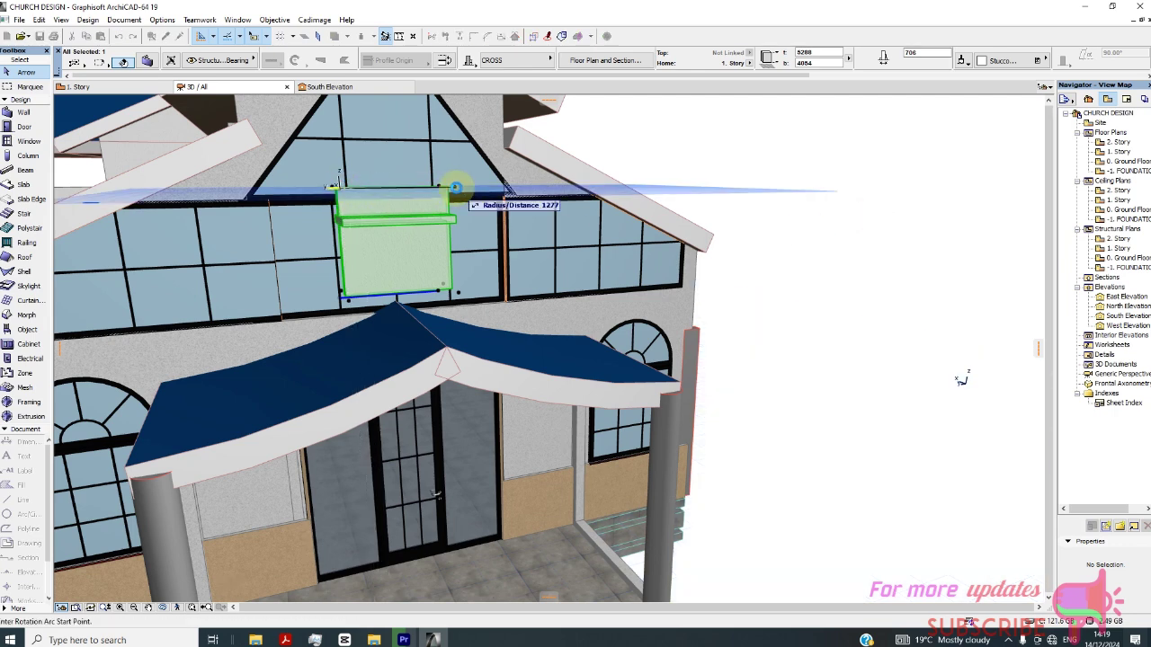
pyautogui.click(427, 189)
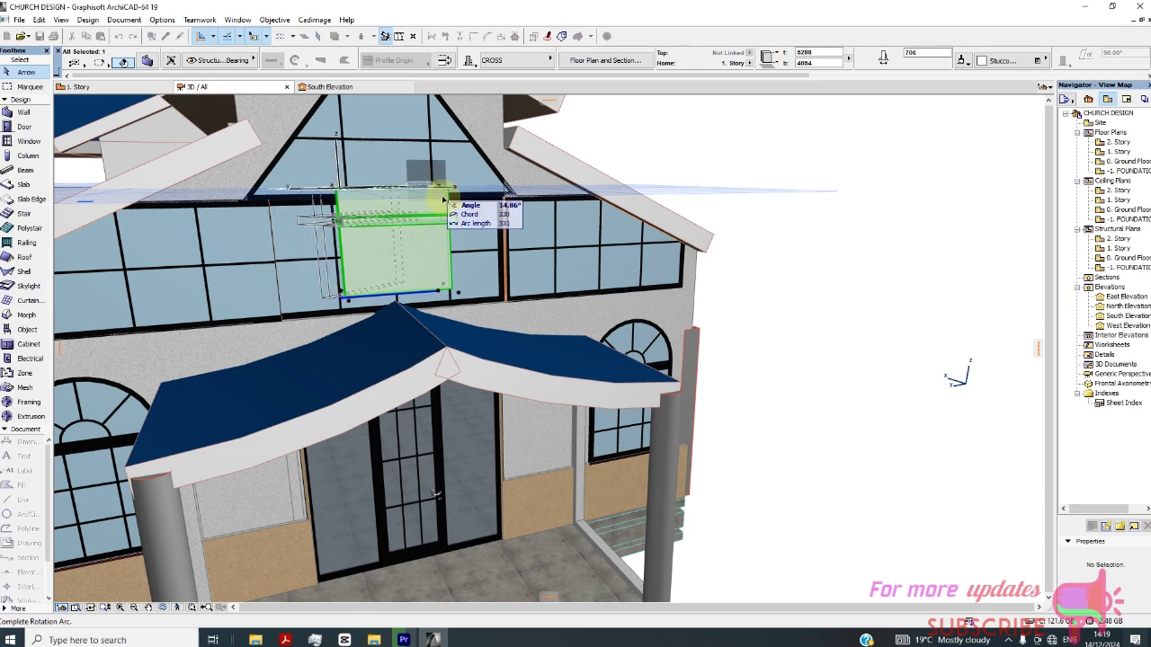
pyautogui.moveTo(468, 257)
pyautogui.keyDown('shift'); pyautogui.mouseDown(button='middle')
pyautogui.moveTo(475, 185)
pyautogui.moveTo(478, 251)
pyautogui.mouseUp(button='middle'); pyautogui.keyUp('shift')
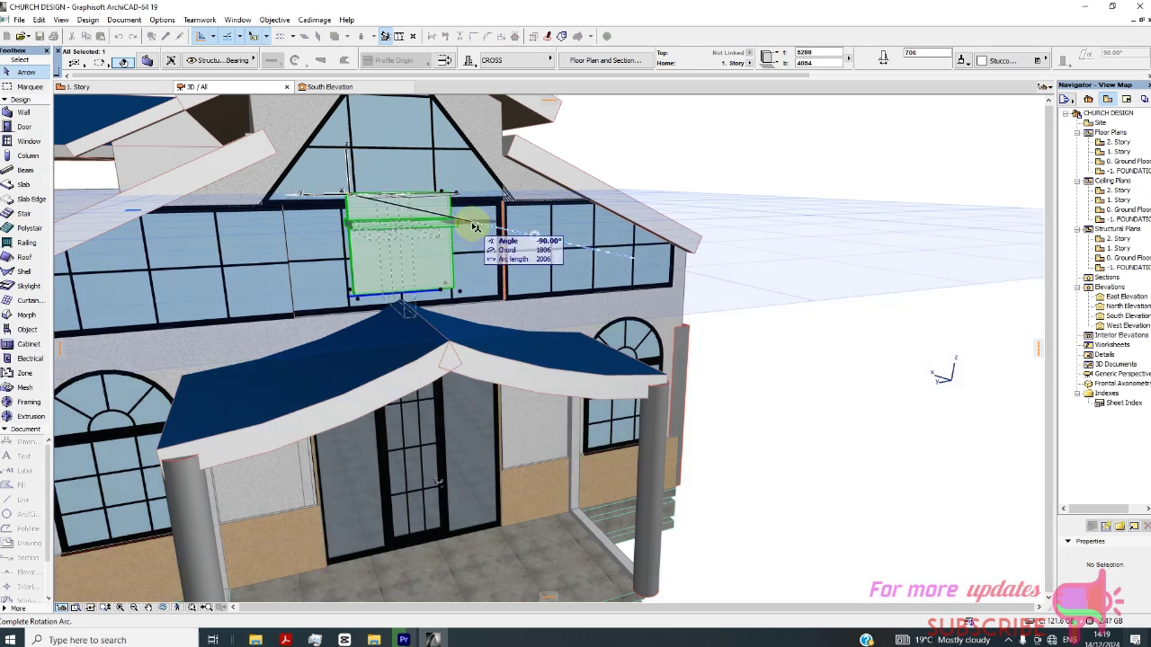
pyautogui.click(476, 227)
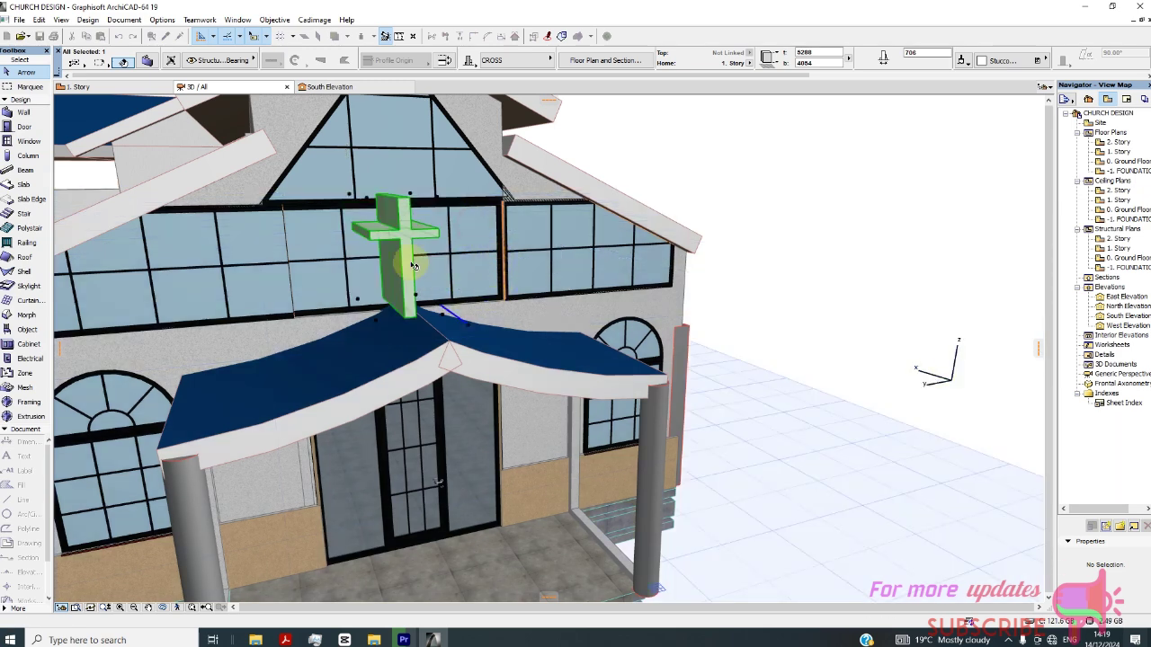
pyautogui.scroll(3, 488, 257)
pyautogui.scroll(-2, 549, 272)
pyautogui.scroll(3, 724, 218)
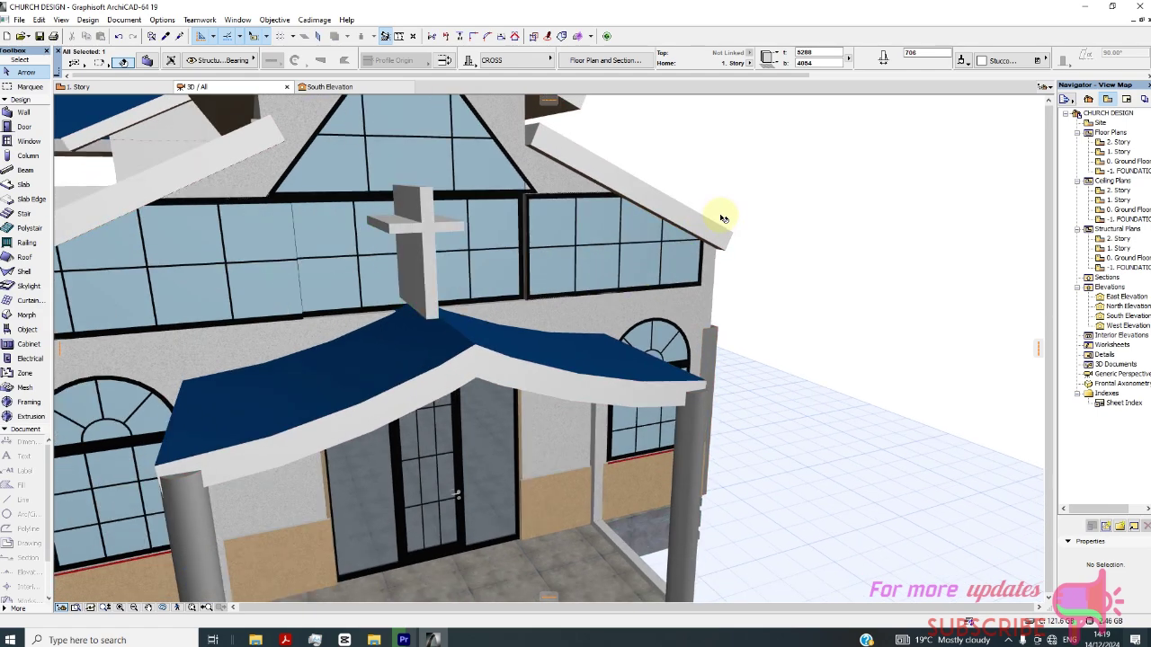
# Orbit to look down on the cross and drag it to a new spot
pyautogui.keyDown('shift'); pyautogui.moveTo(737, 230); pyautogui.dragTo(974, 267, button='middle'); pyautogui.keyUp('shift')
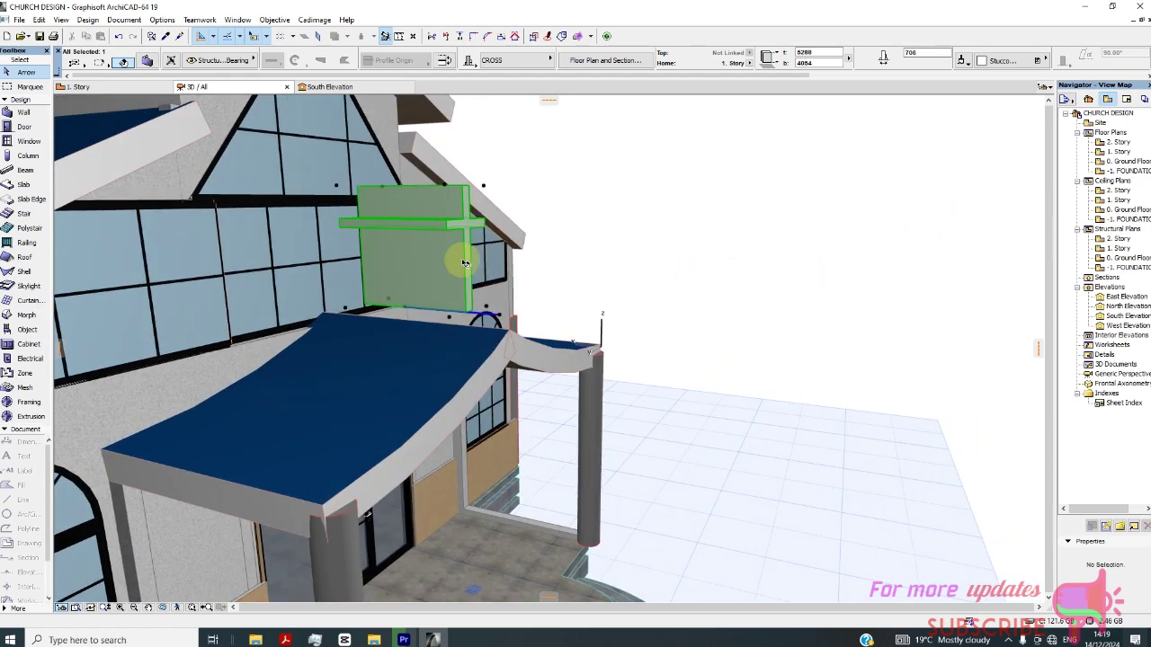
pyautogui.keyDown('shift'); pyautogui.moveTo(347, 294); pyautogui.dragTo(170, 321, button='middle'); pyautogui.keyUp('shift')
pyautogui.moveTo(393, 282)
pyautogui.keyDown('shift'); pyautogui.mouseDown(button='middle')
pyautogui.moveTo(303, 285)
pyautogui.moveTo(396, 287)
pyautogui.moveTo(303, 215)
pyautogui.moveTo(300, 296)
pyautogui.moveTo(406, 295)
pyautogui.mouseUp(button='middle'); pyautogui.keyUp('shift')
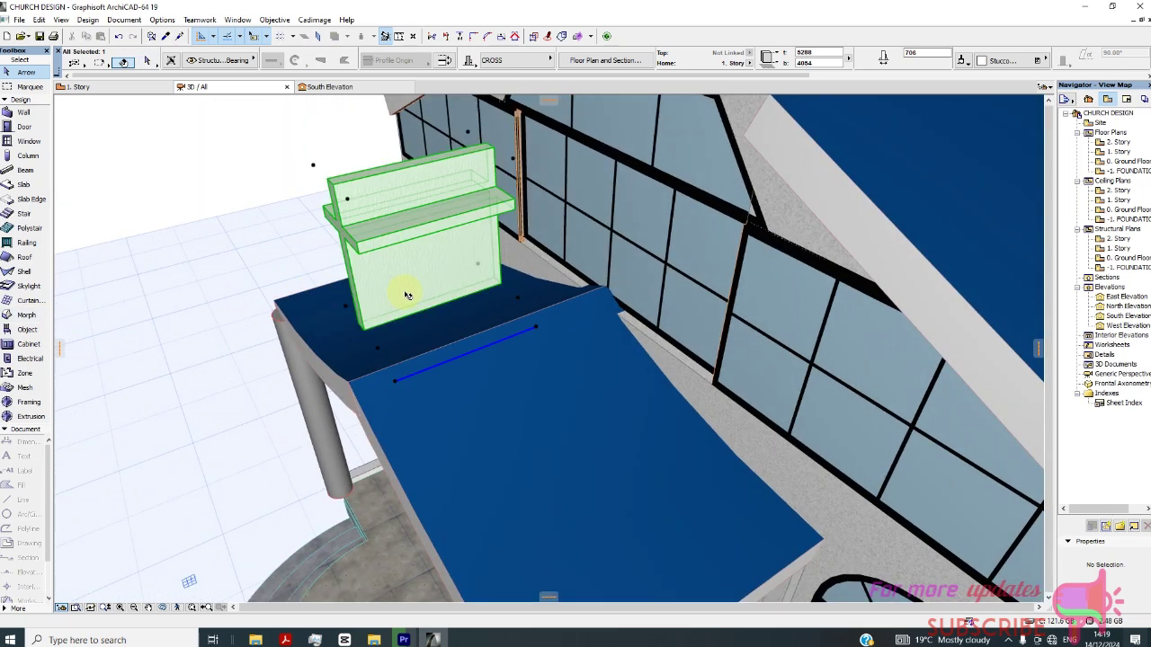
pyautogui.click(514, 161)
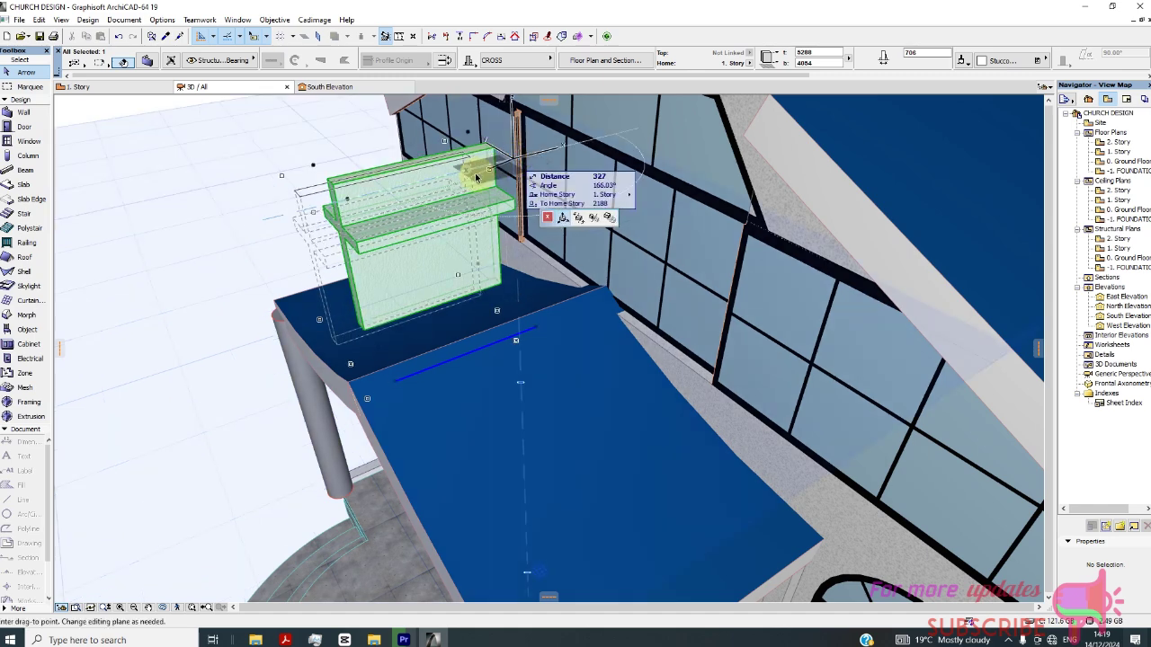
pyautogui.click(350, 204)
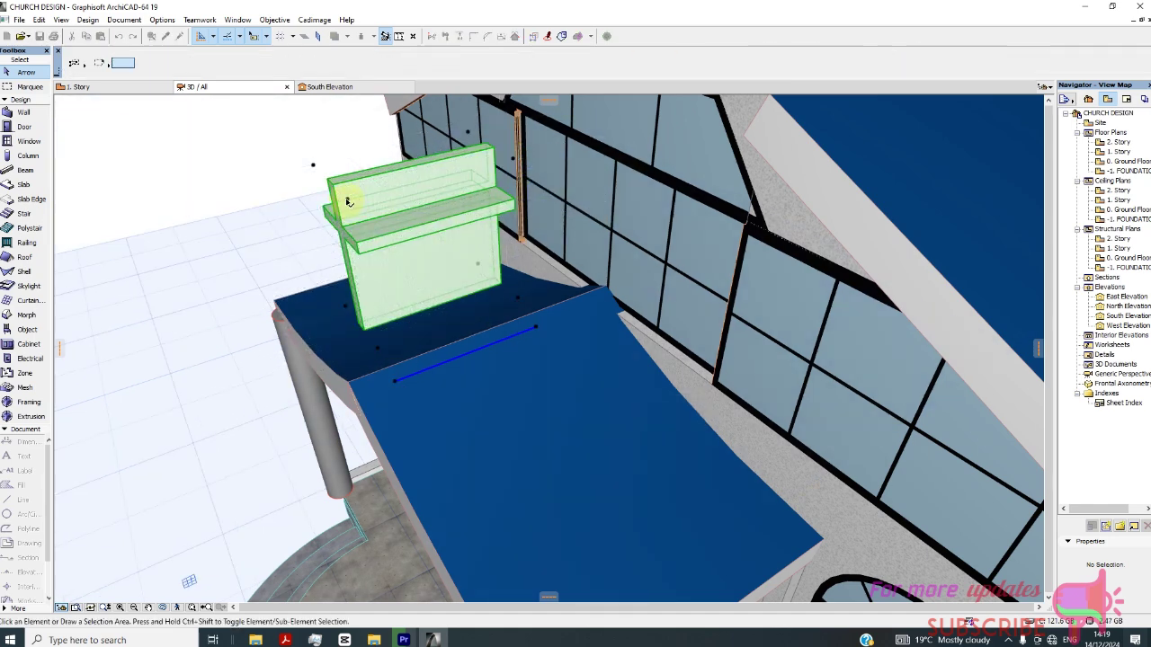
pyautogui.press('Escape')
# Stretch the cross wall's length shorter by 130 into a slim cross
pyautogui.click(367, 209)
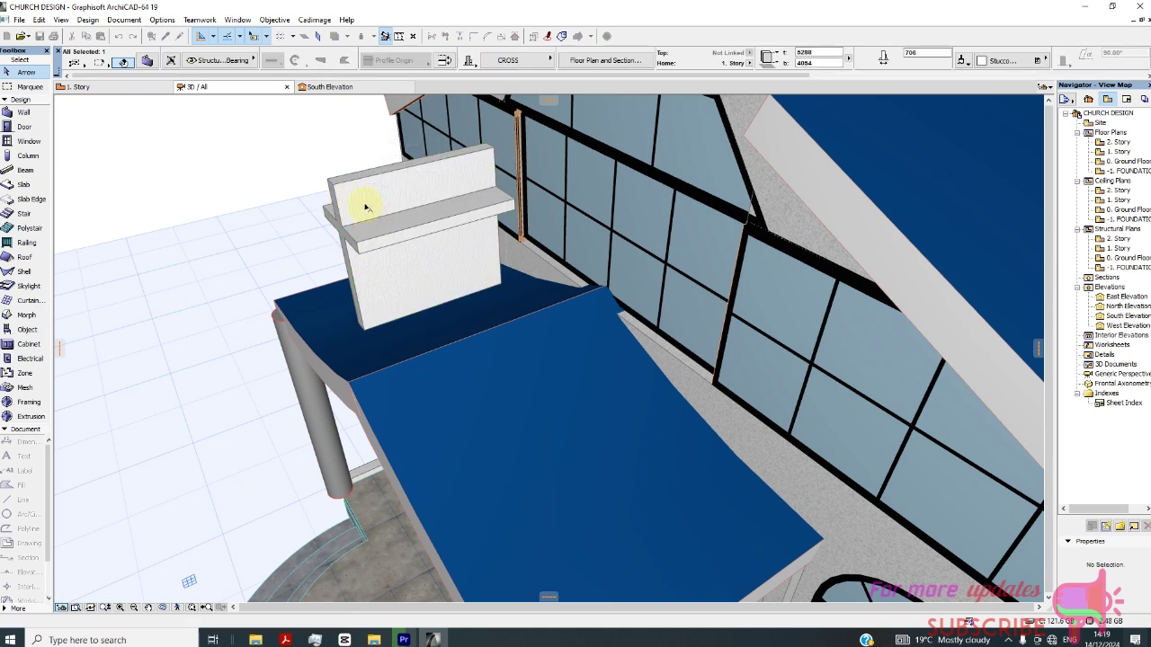
pyautogui.click(396, 384)
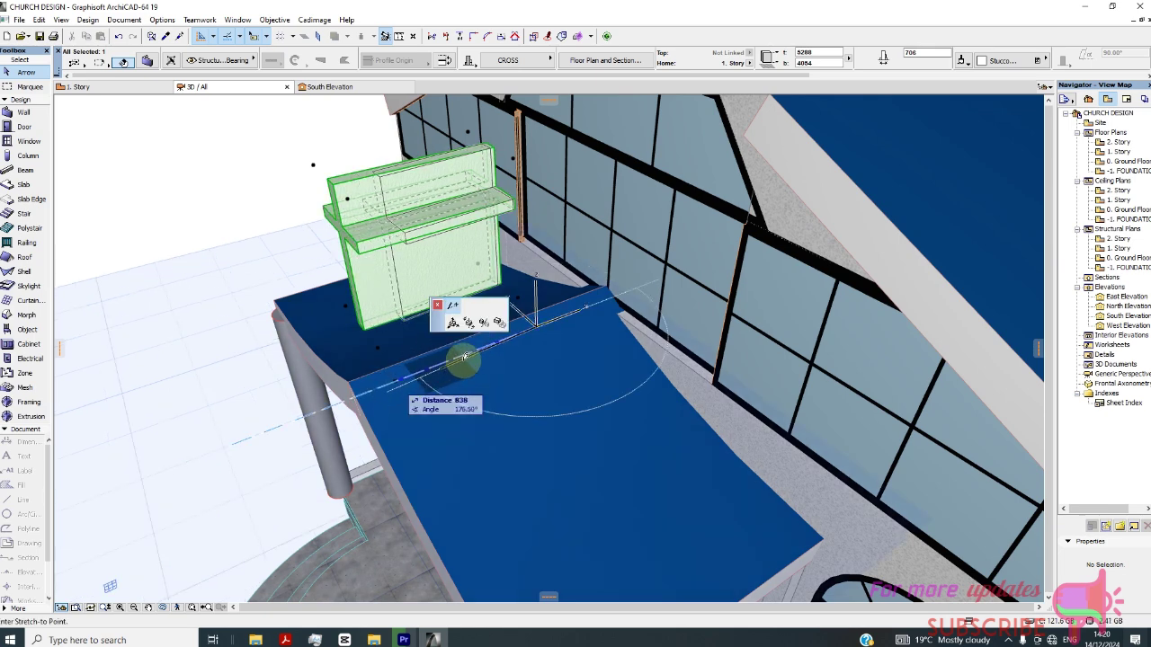
pyautogui.click(530, 341)
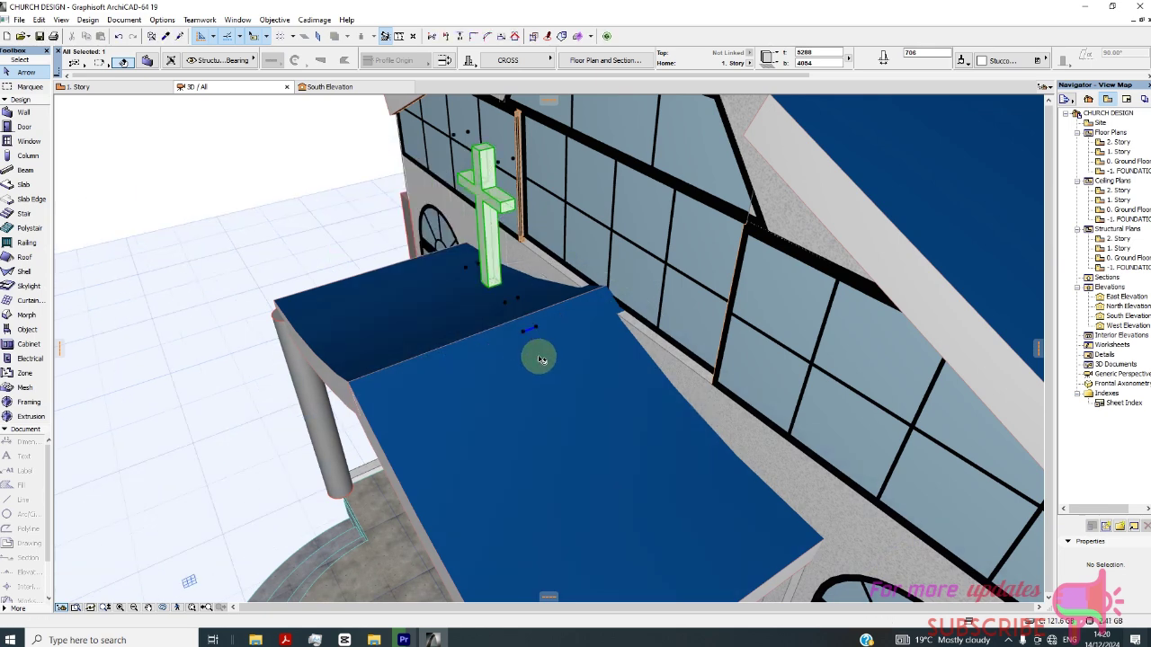
pyautogui.keyDown('shift'); pyautogui.moveTo(543, 360); pyautogui.dragTo(303, 216, button='middle'); pyautogui.keyUp('shift')
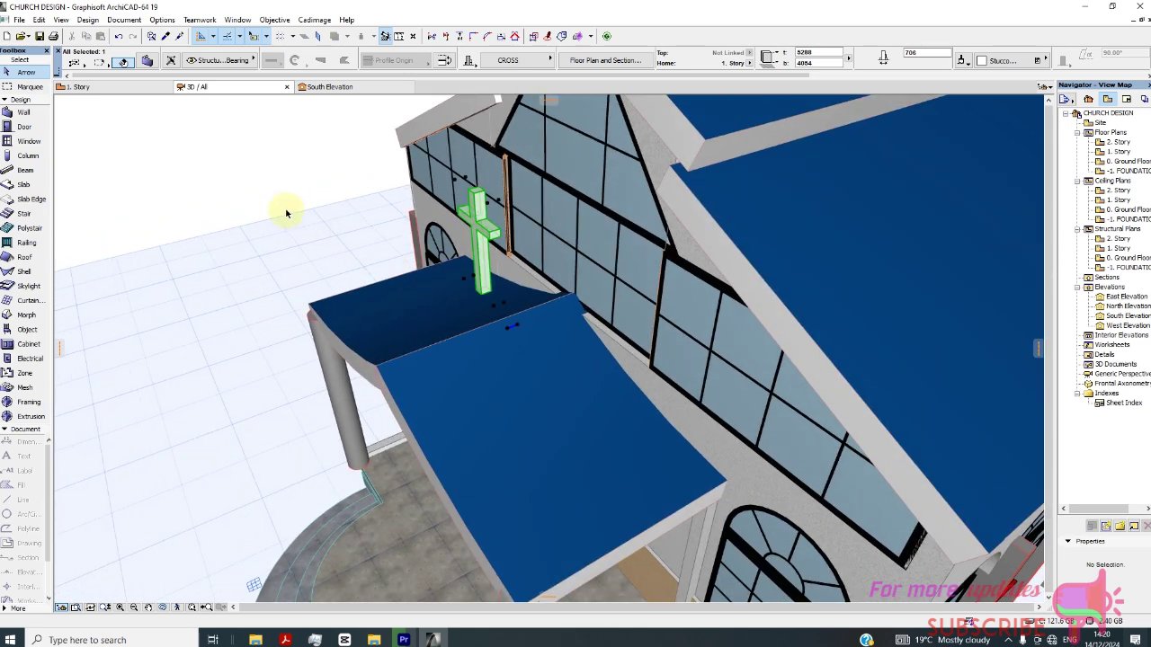
# Drag the cross from its base onto the glazed front facade and view it frontally
pyautogui.rightClick(295, 209)
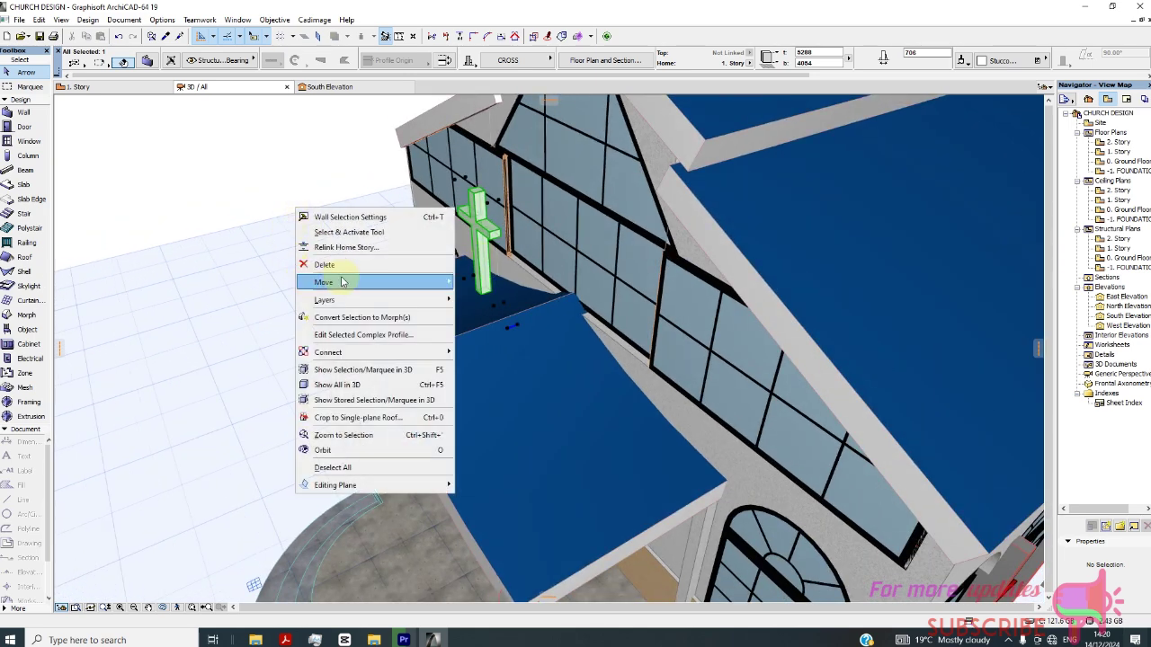
pyautogui.moveTo(346, 284)
pyautogui.click(504, 283)
pyautogui.click(488, 299)
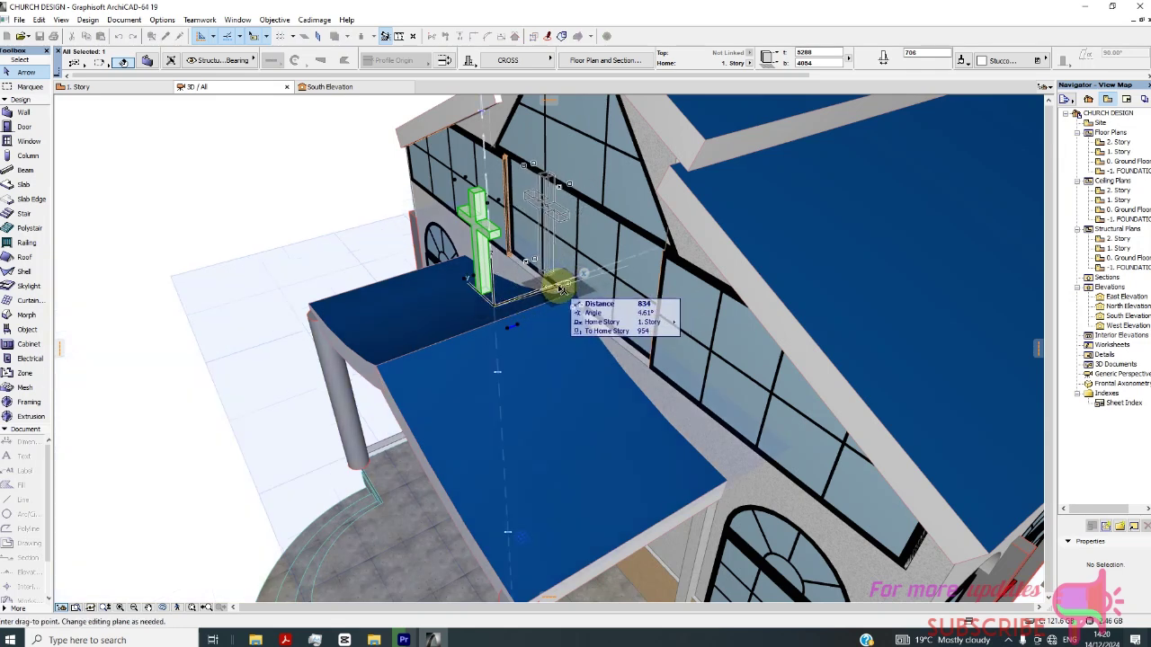
pyautogui.click(560, 292)
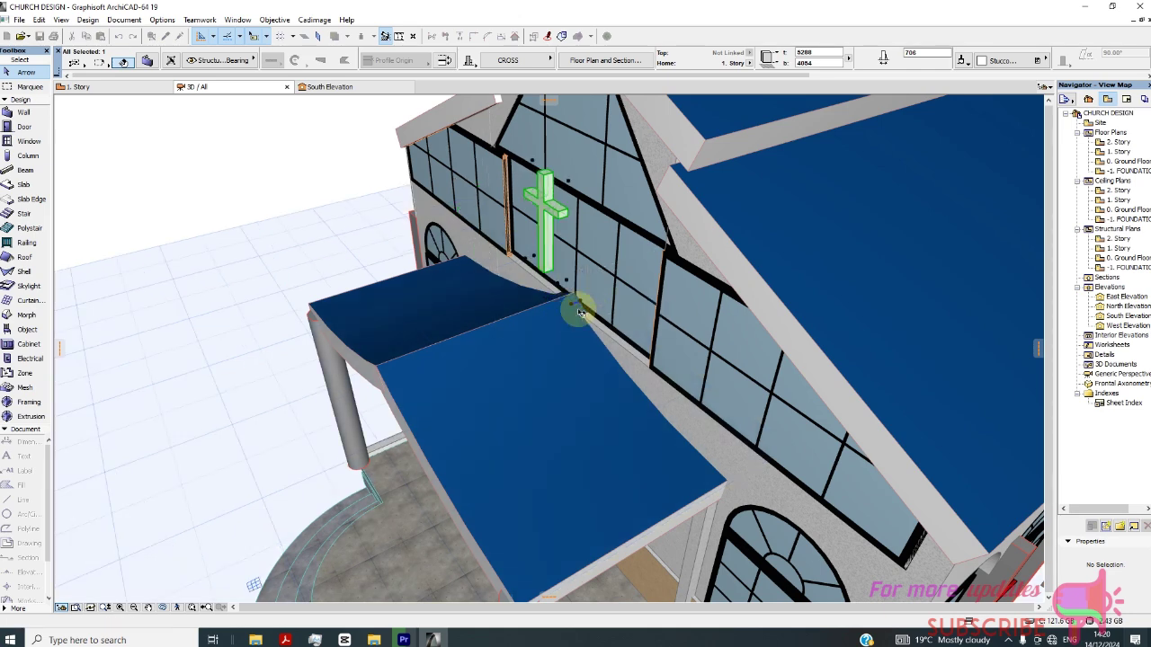
pyautogui.scroll(-5, 577, 311)
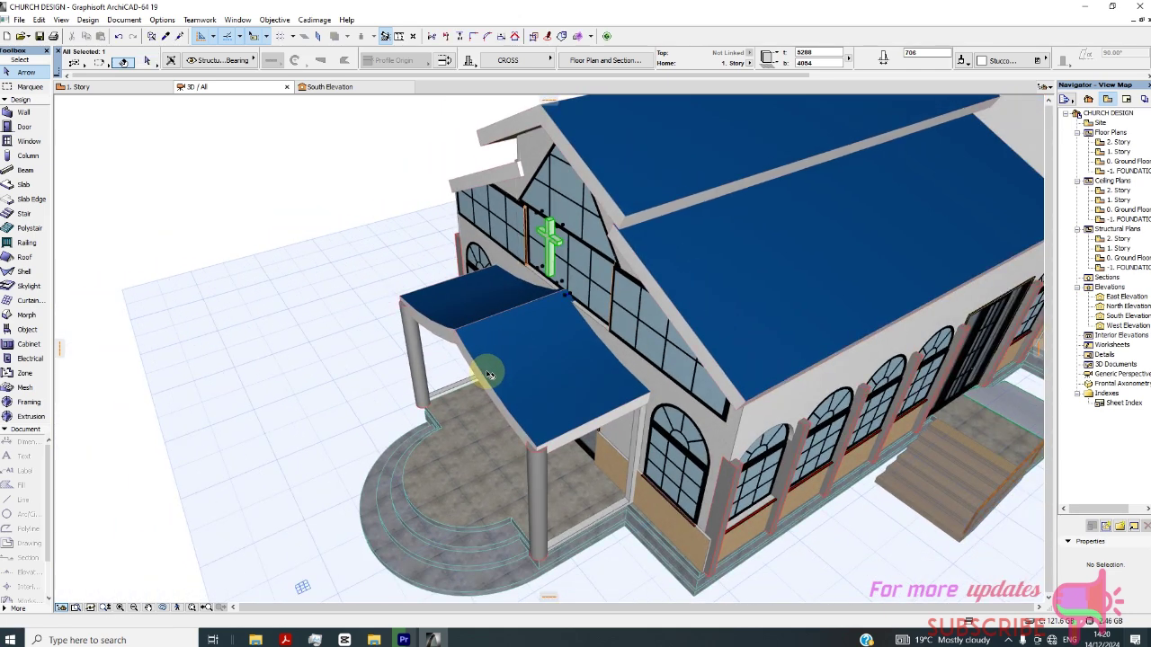
pyautogui.moveTo(488, 374); pyautogui.dragTo(821, 284)
# Zoom in and select the gable window, cross and central window to compare their positions
pyautogui.scroll(10, 545, 260)
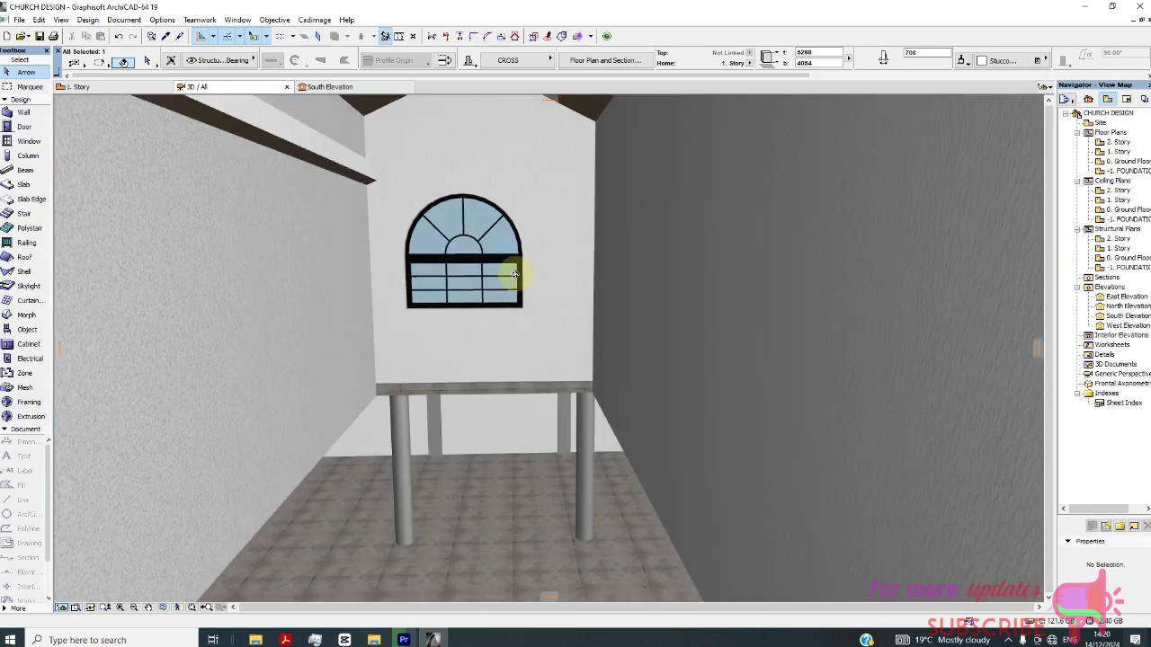
pyautogui.scroll(-10, 517, 277)
pyautogui.scroll(5, 503, 265)
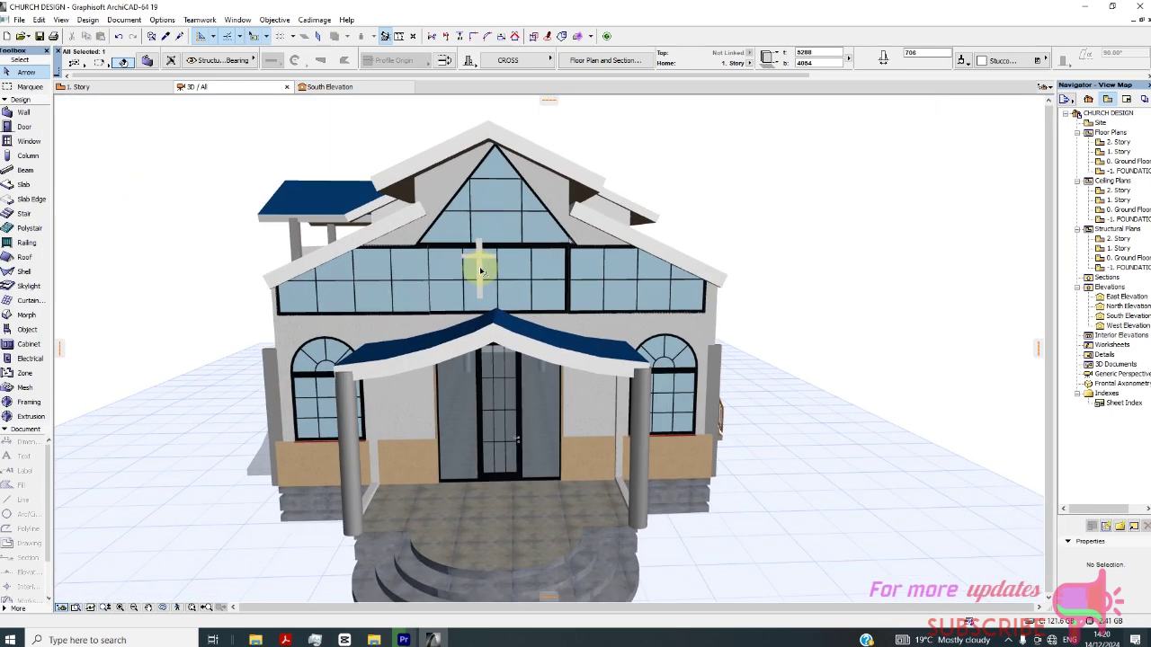
pyautogui.scroll(5, 480, 270)
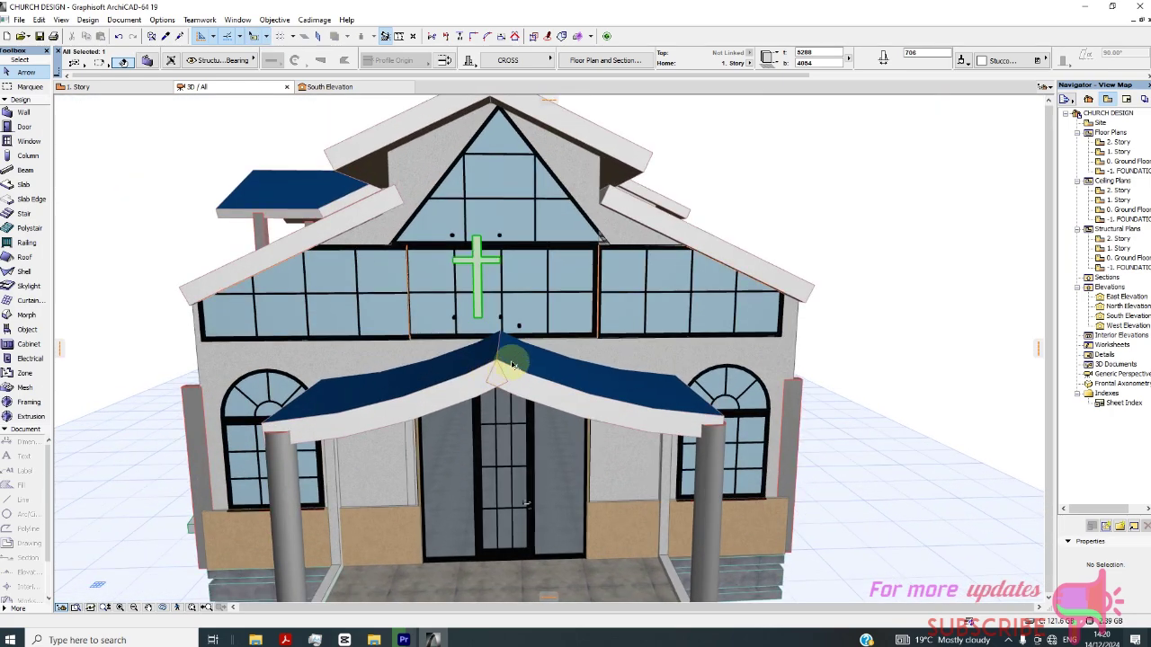
pyautogui.click(501, 234)
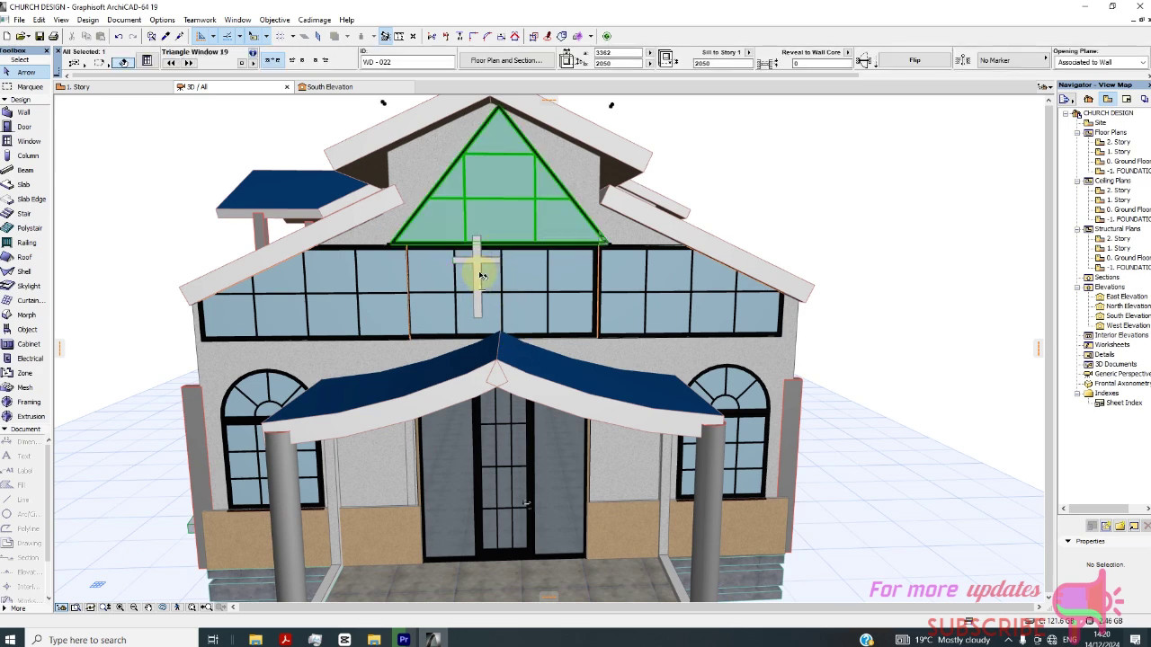
pyautogui.click(481, 279)
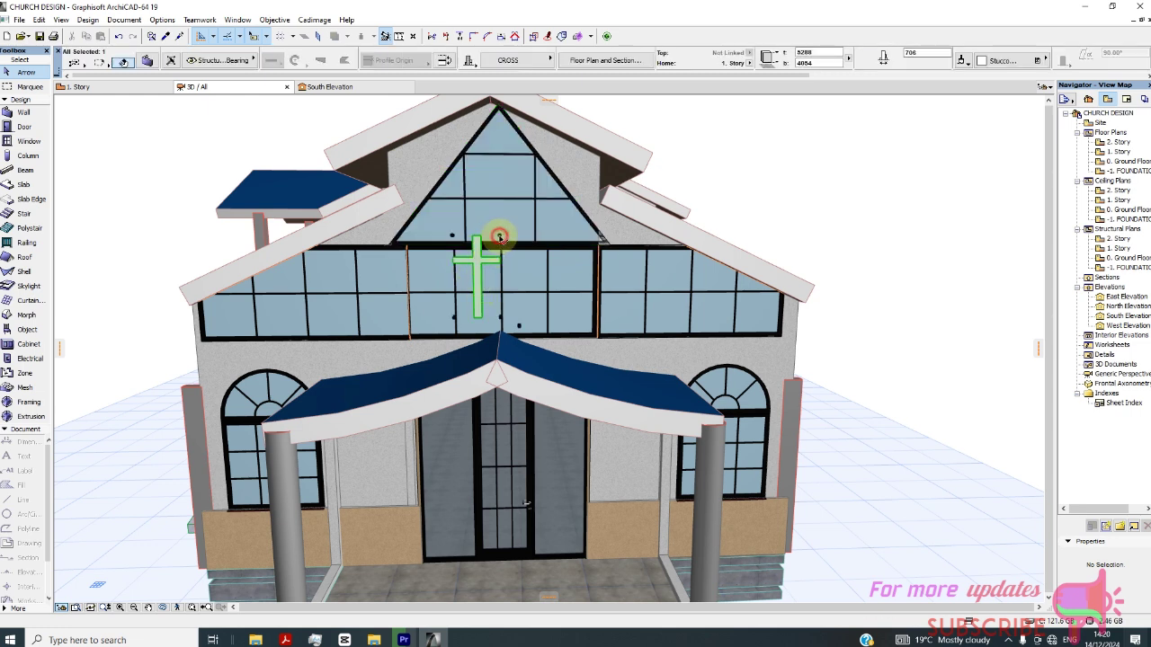
pyautogui.press('Escape')
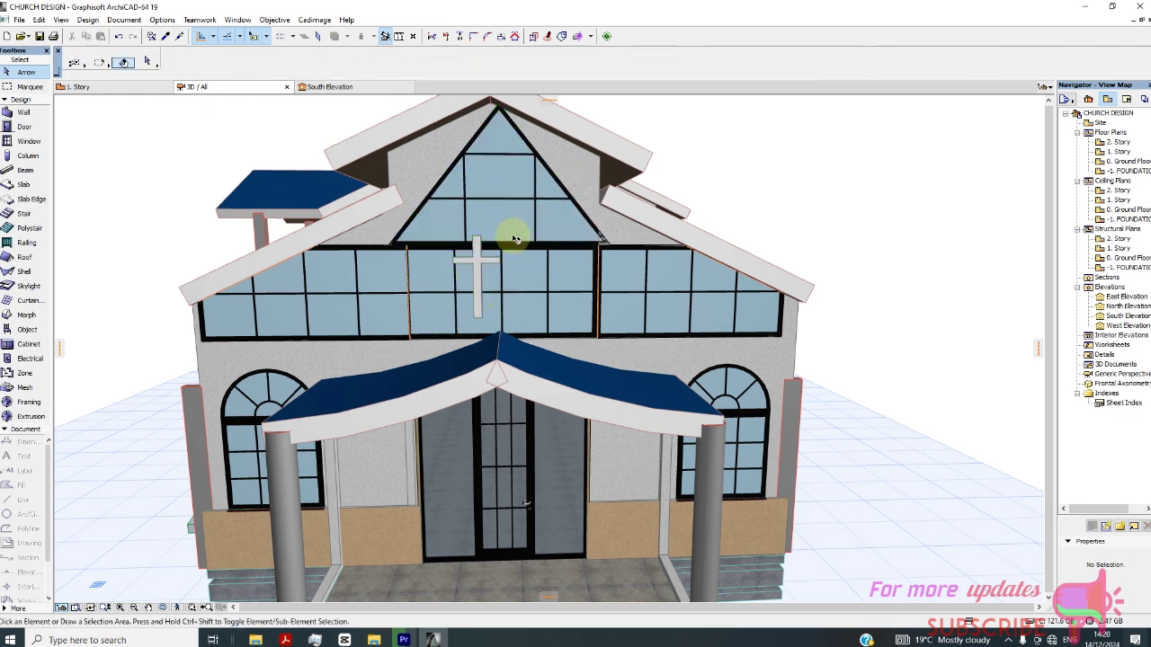
pyautogui.click(476, 267)
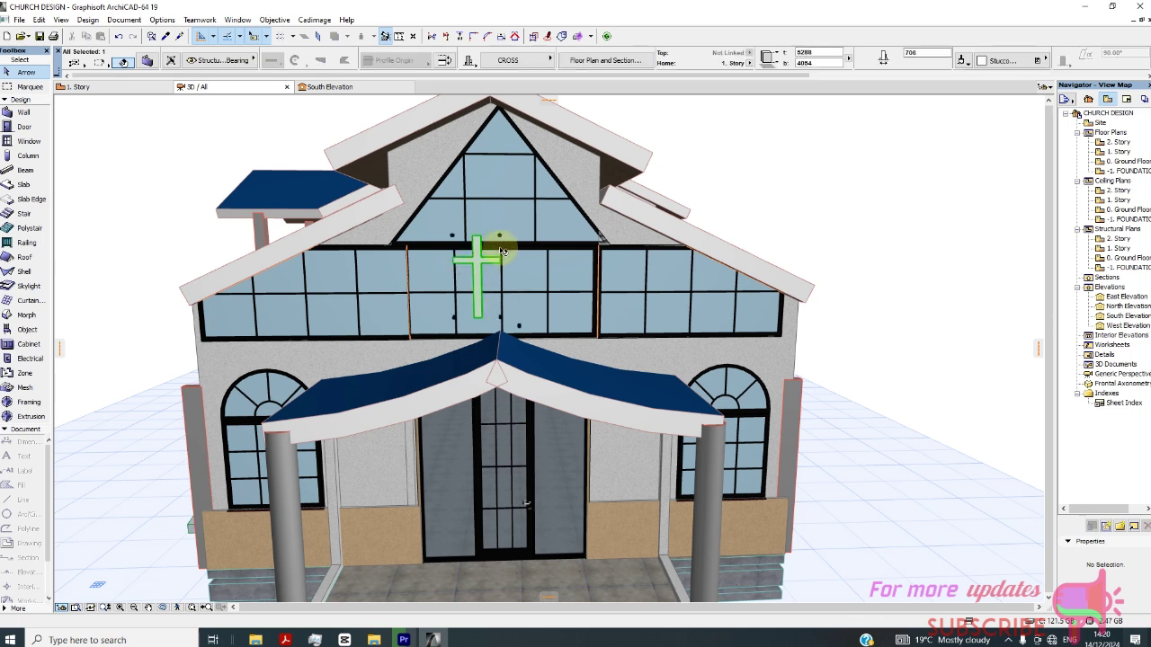
pyautogui.click(501, 257)
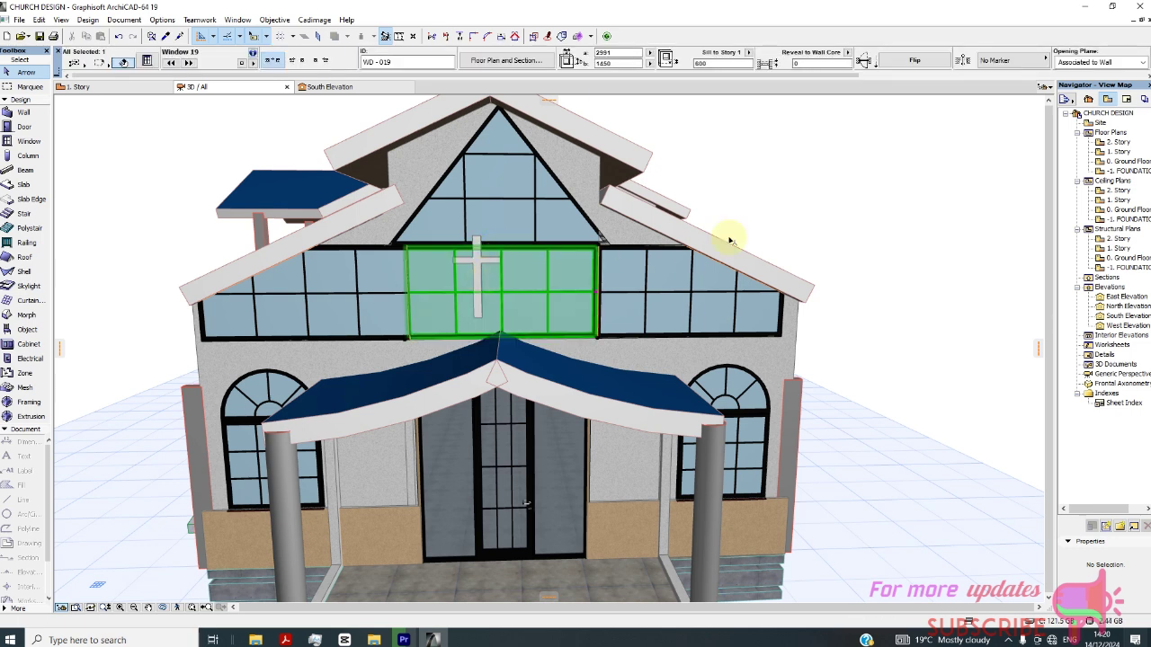
pyautogui.scroll(10, 746, 230)
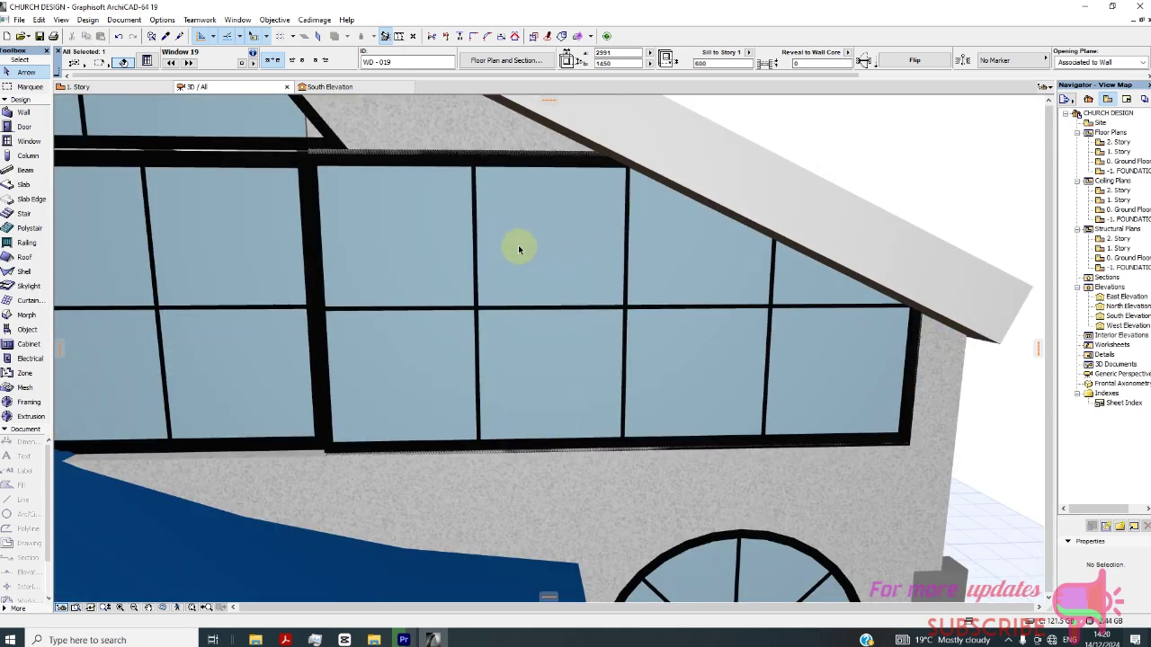
pyautogui.scroll(-5, 624, 239)
pyautogui.scroll(5, 764, 179)
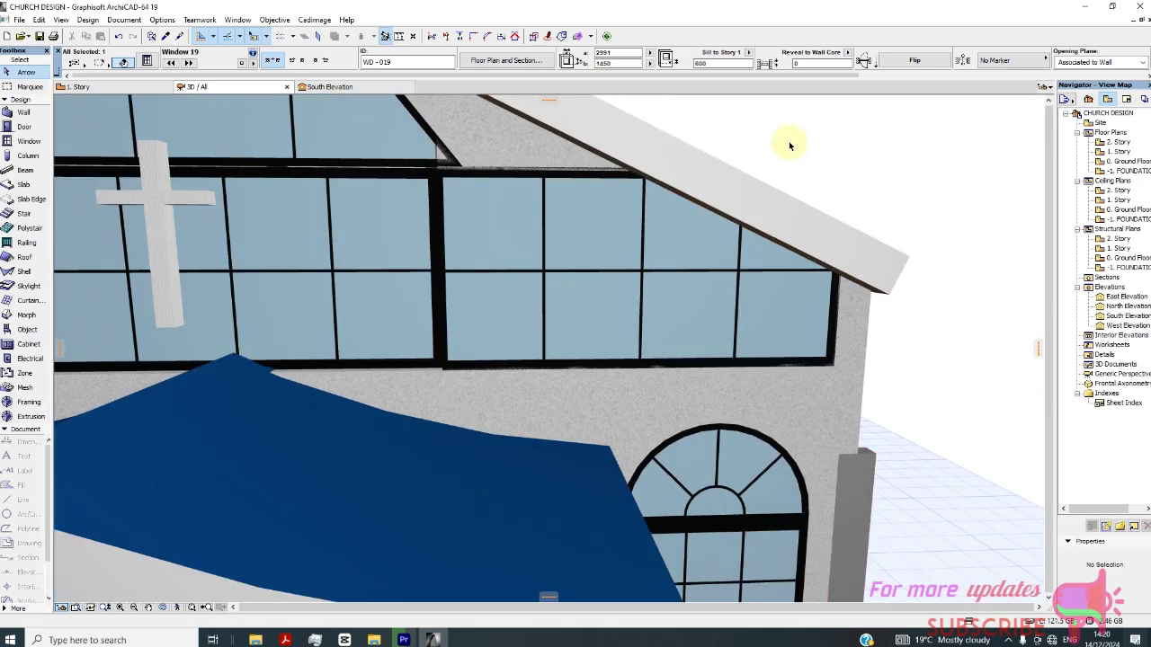
# Shift the cross sideways from its top corner to centre it, then zoom out to the whole church
pyautogui.click(165, 198)
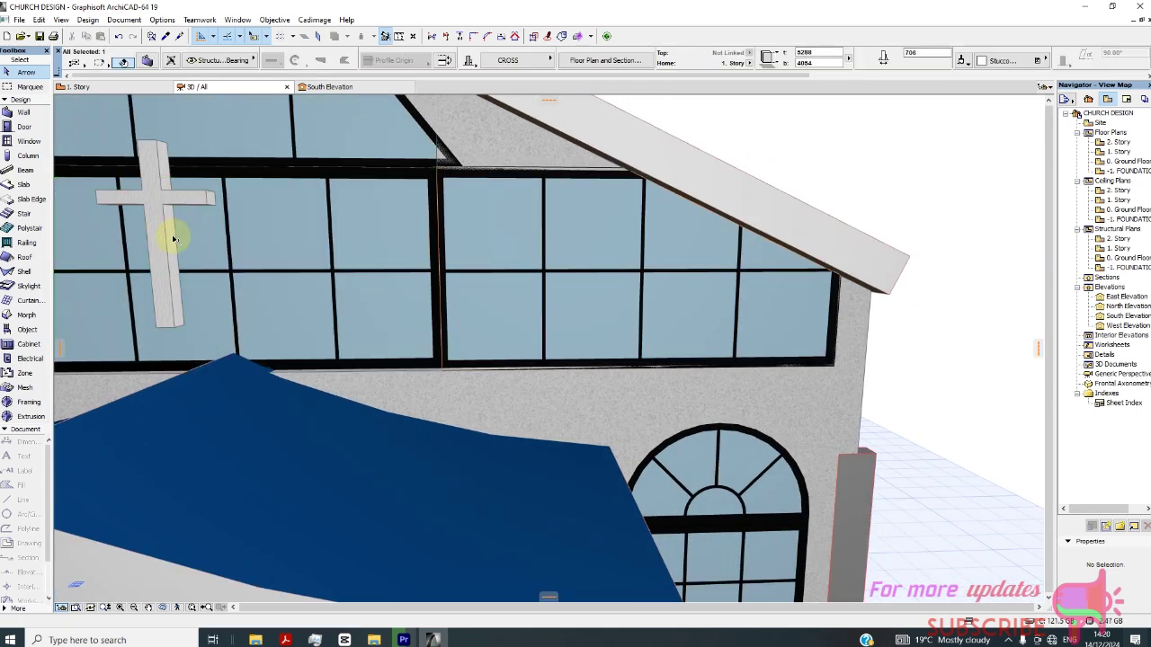
pyautogui.click(203, 142)
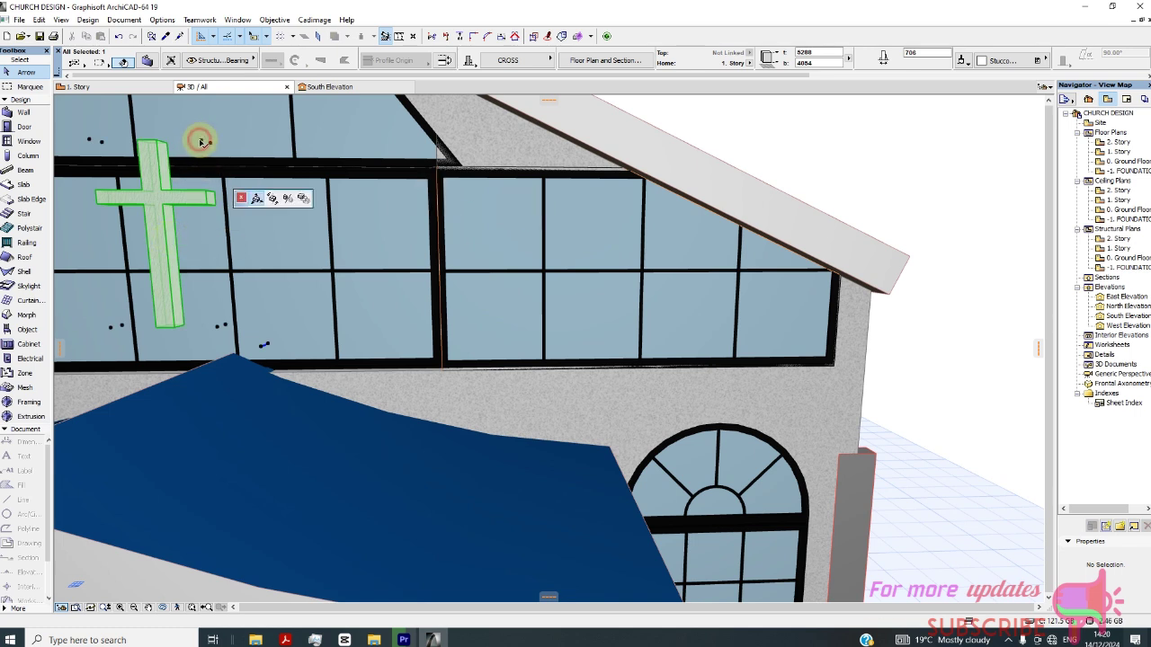
pyautogui.click(203, 141)
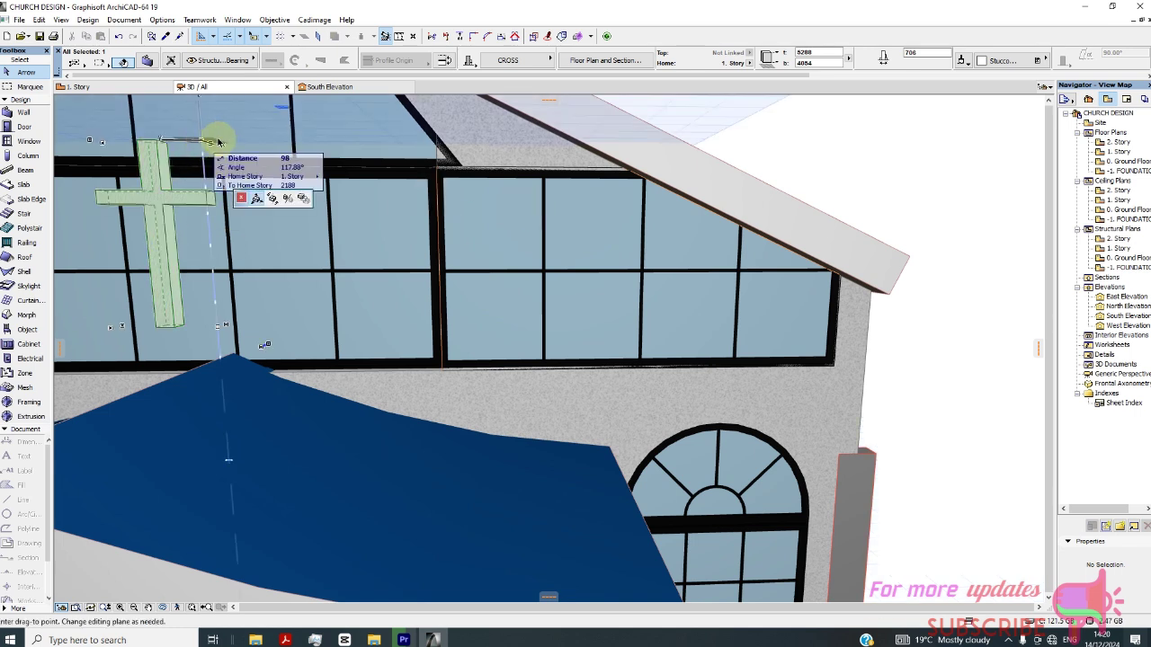
pyautogui.click(259, 141)
pyautogui.scroll(-2, 659, 243)
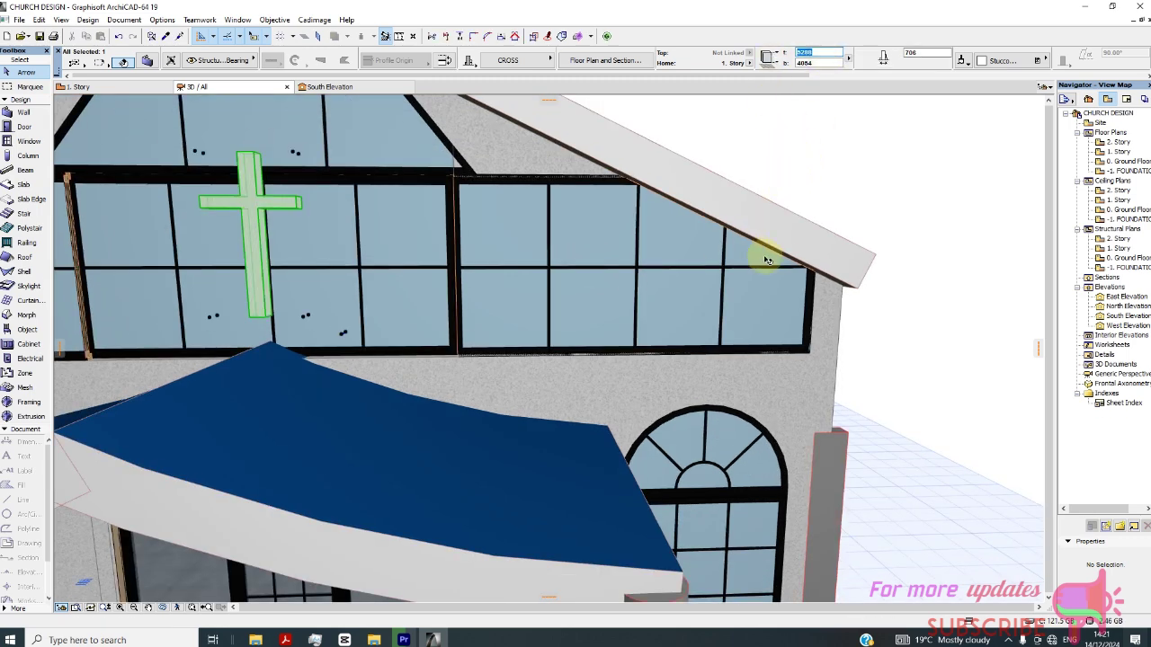
pyautogui.scroll(-5, 759, 251)
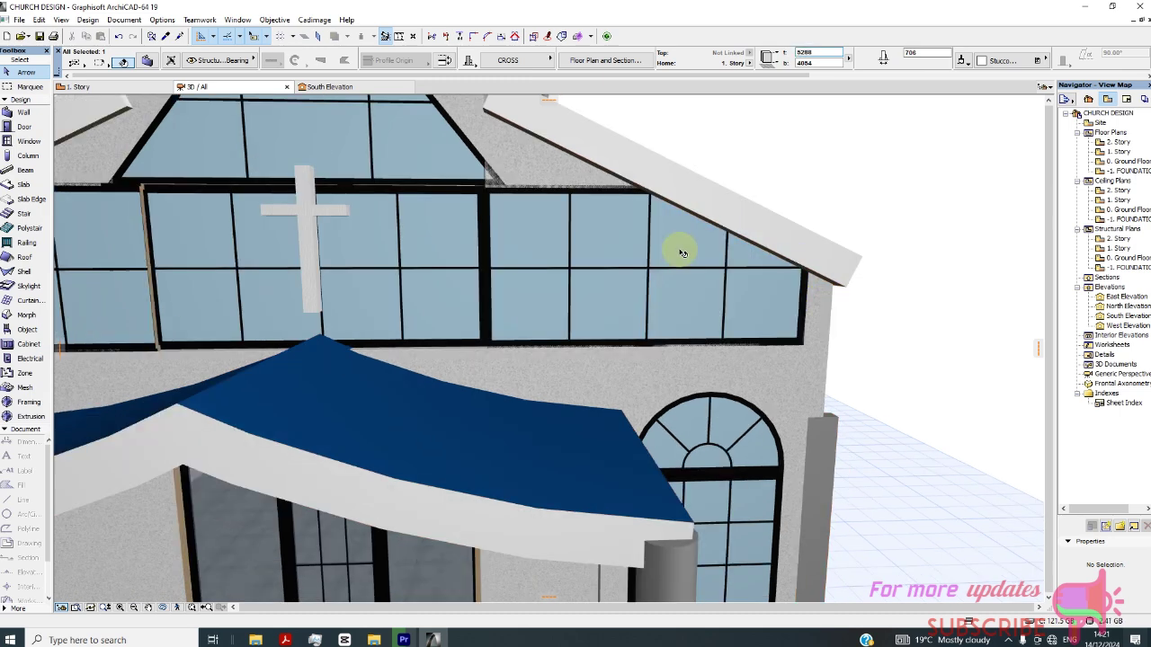
pyautogui.scroll(-1, 683, 293)
pyautogui.click(841, 275)
pyautogui.click(482, 243)
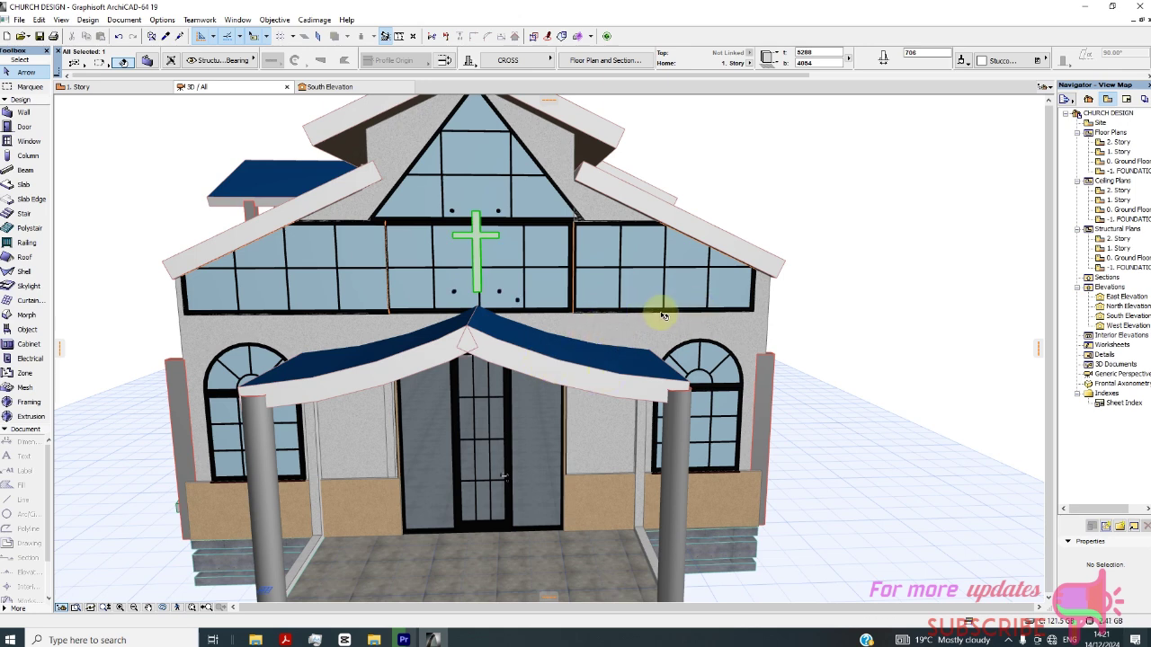
pyautogui.scroll(-5, 656, 313)
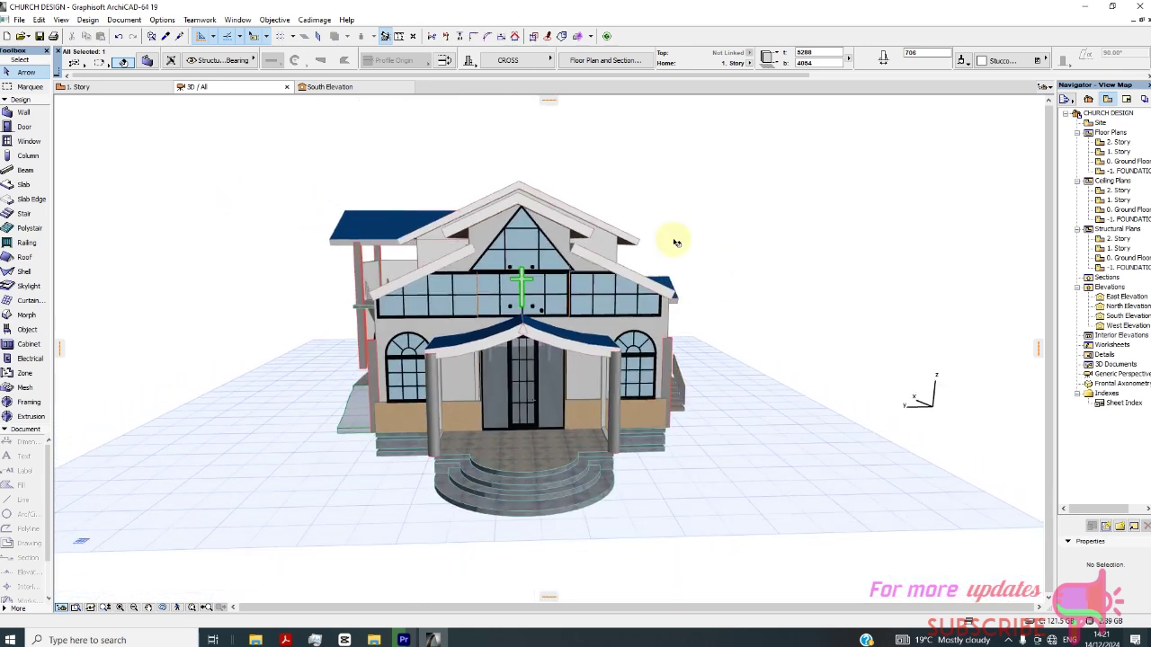
# Drag a copy of the cross onto the roof peak above the front gable
pyautogui.rightClick(681, 229)
pyautogui.moveTo(764, 302)
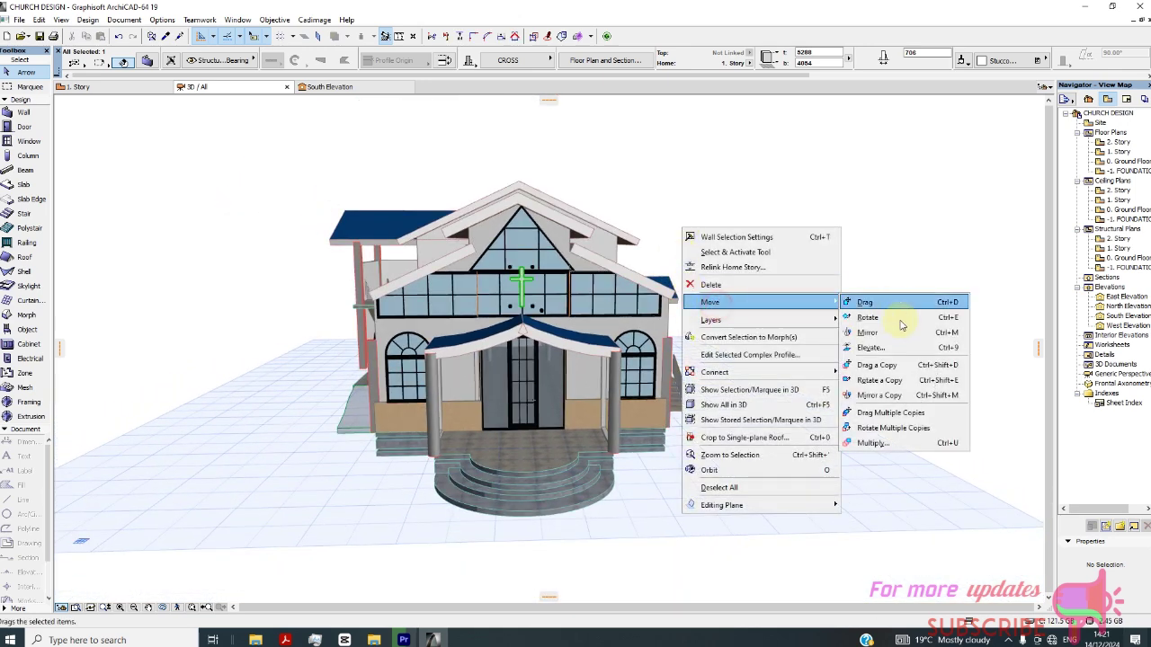
pyautogui.click(896, 364)
pyautogui.click(524, 311)
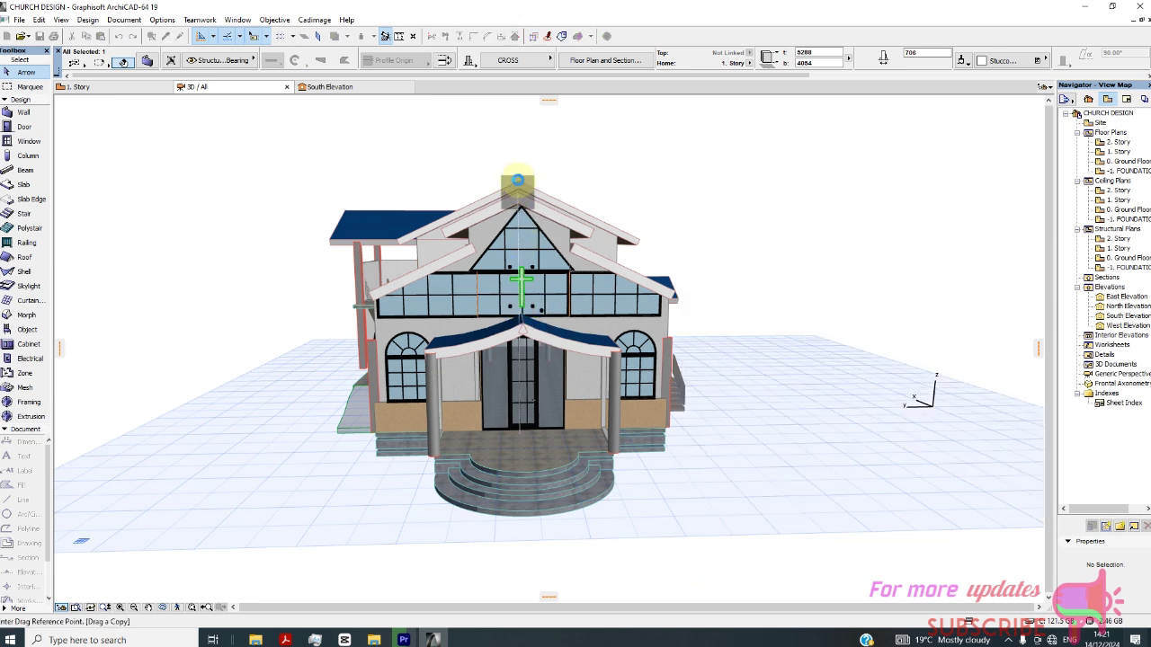
pyautogui.click(519, 189)
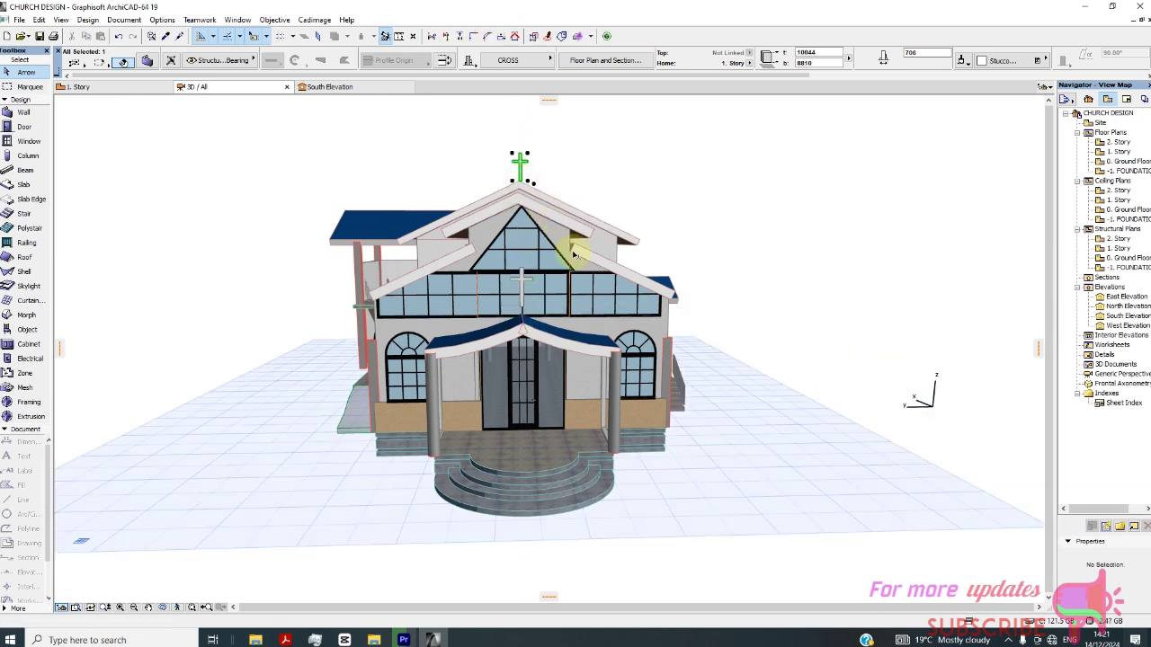
pyautogui.scroll(4, 541, 160)
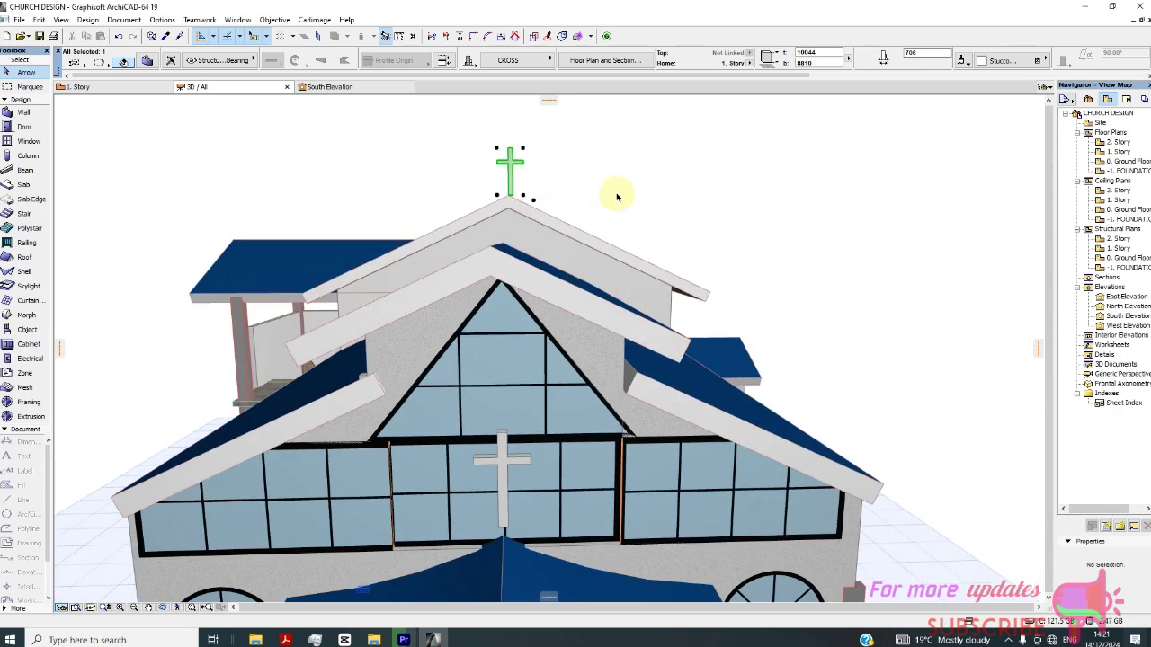
pyautogui.keyDown('shift'); pyautogui.moveTo(608, 219); pyautogui.dragTo(416, 220, button='middle'); pyautogui.keyUp('shift')
# Move the copied cross onto the left gable, then onto the gable roof
pyautogui.scroll(-3, 469, 193)
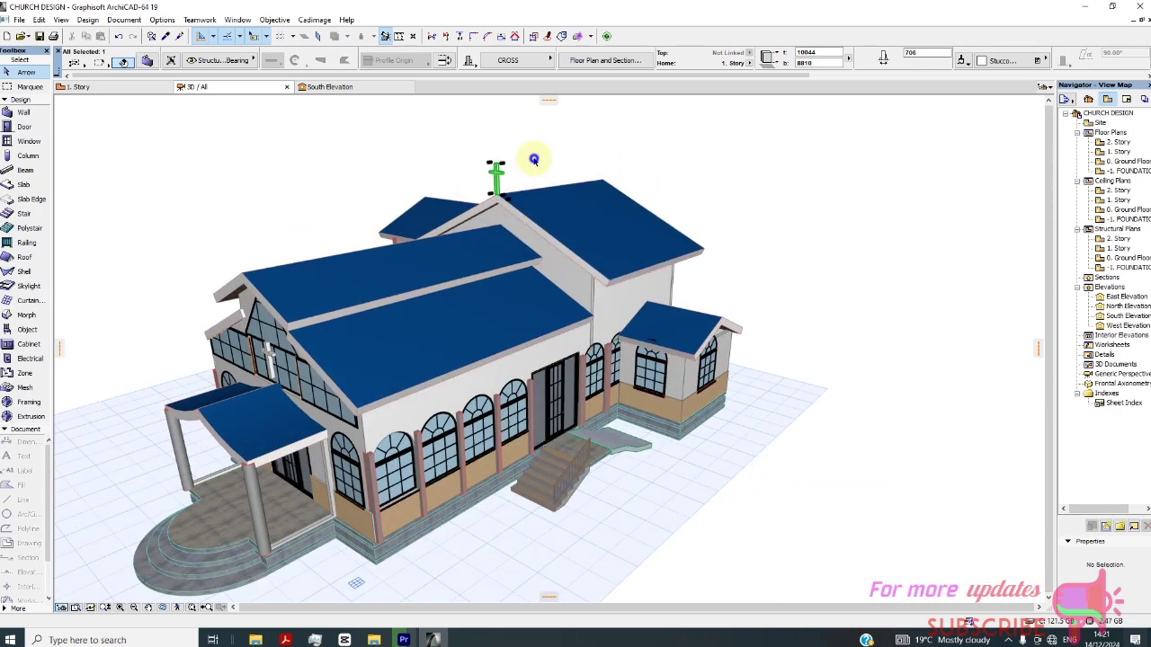
pyautogui.rightClick(533, 161)
pyautogui.moveTo(598, 234)
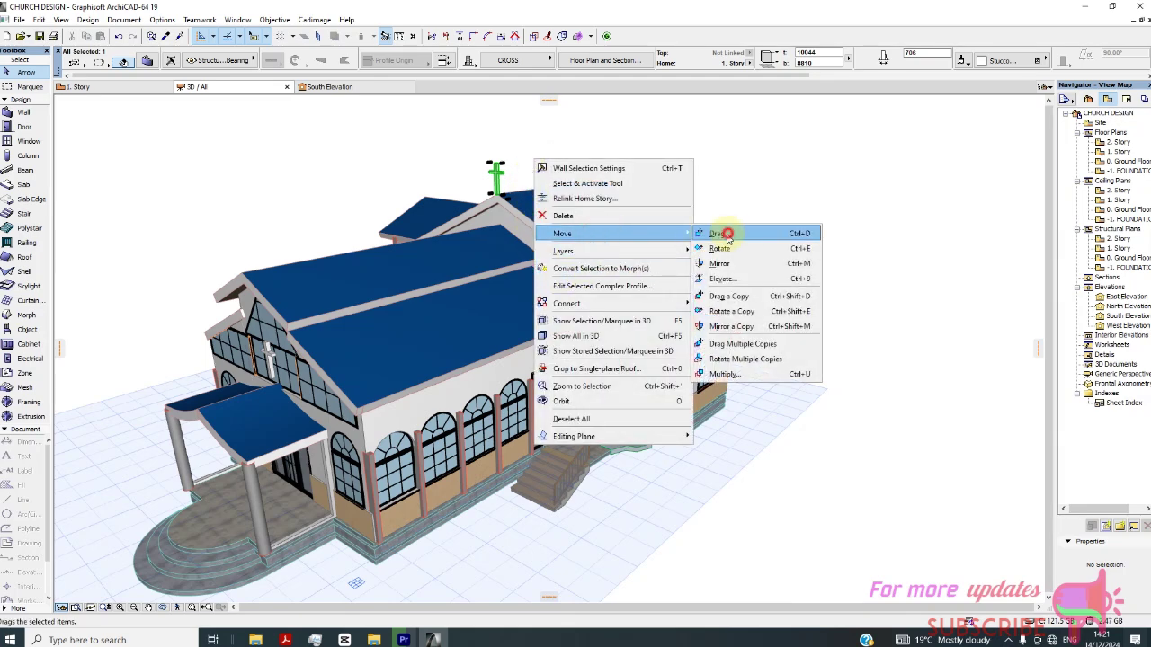
pyautogui.click(674, 234)
pyautogui.click(500, 192)
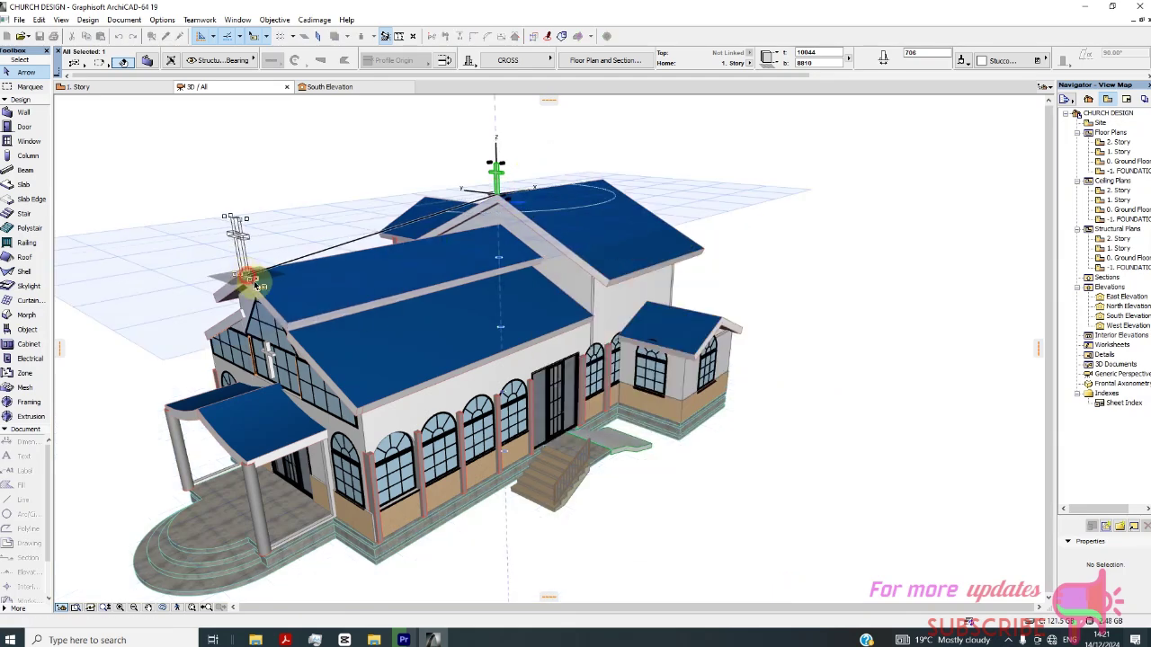
pyautogui.click(249, 277)
pyautogui.keyDown('shift'); pyautogui.moveTo(359, 250); pyautogui.dragTo(688, 288, button='middle'); pyautogui.keyUp('shift')
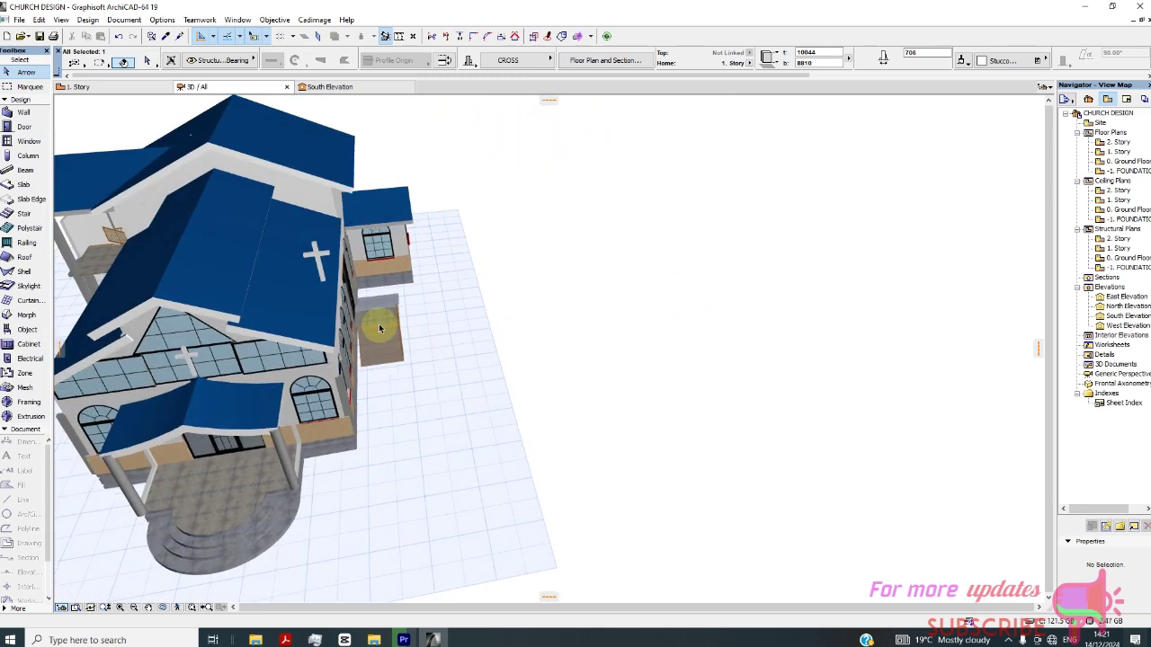
pyautogui.click(323, 283)
pyautogui.click(157, 303)
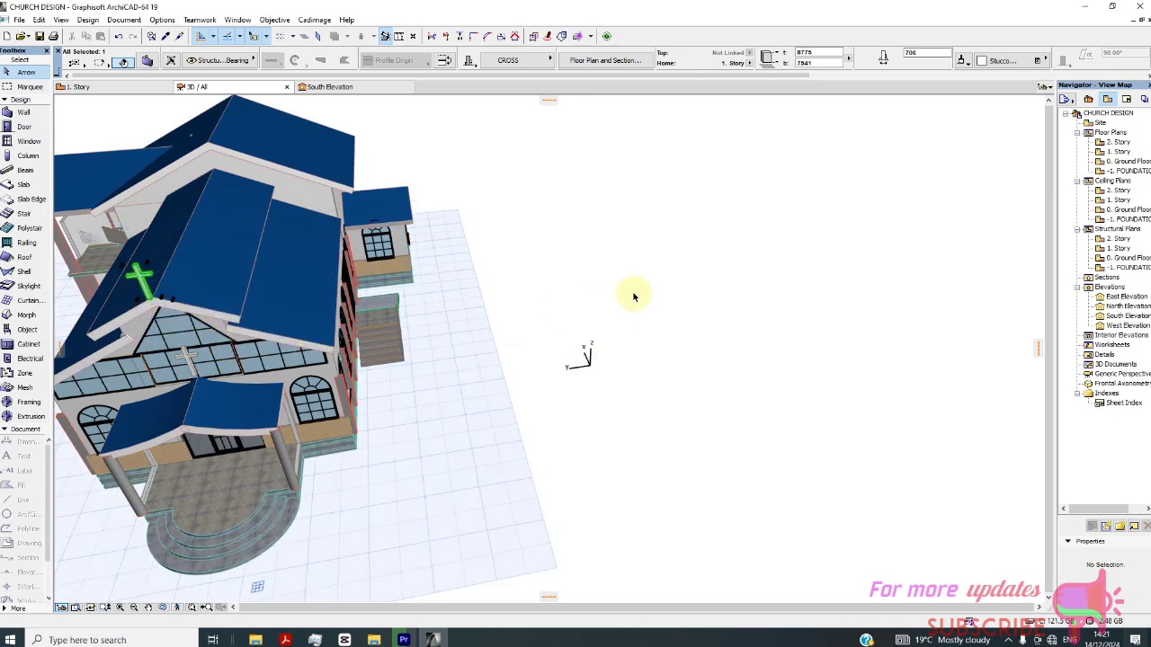
# From the long side, reposition the cross onto the upper roof ridge apex
pyautogui.keyDown('shift'); pyautogui.moveTo(633, 297); pyautogui.dragTo(164, 306, button='middle'); pyautogui.keyUp('shift')
pyautogui.scroll(5, 177, 321)
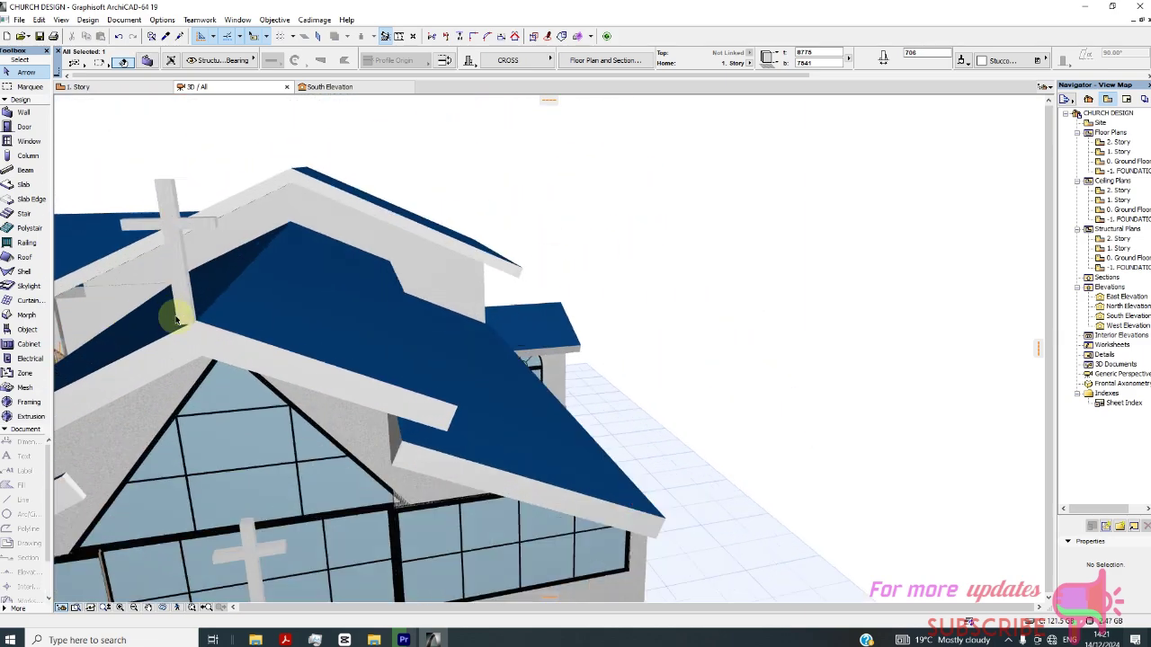
pyautogui.scroll(3, 177, 321)
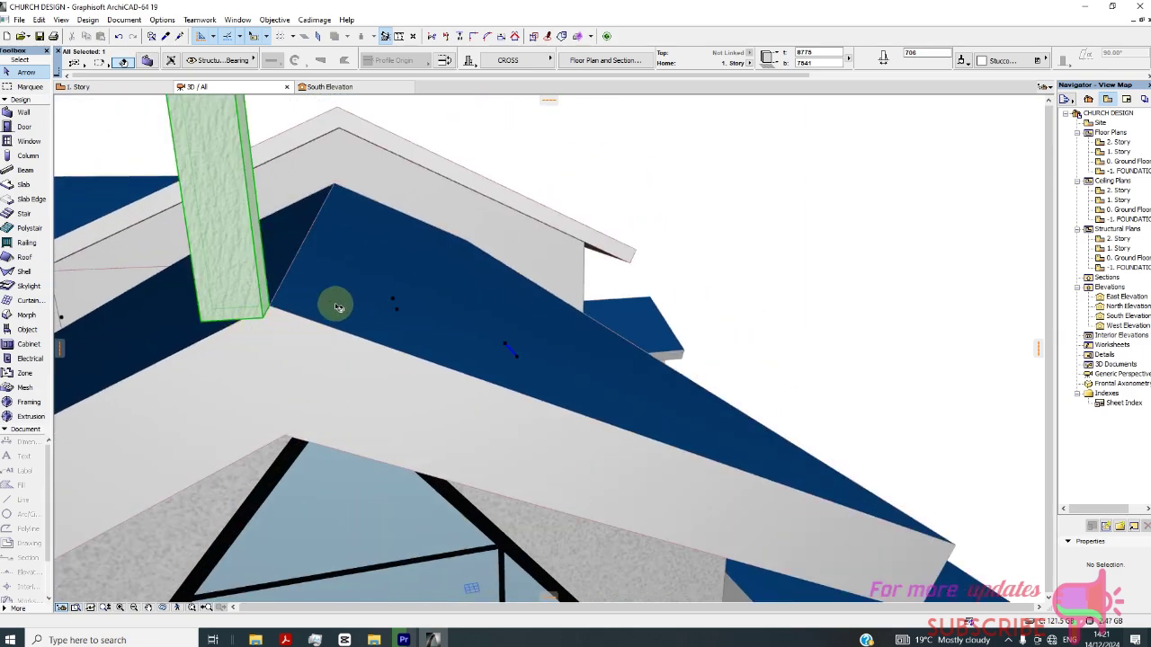
pyautogui.scroll(-5, 470, 261)
pyautogui.scroll(6, 470, 288)
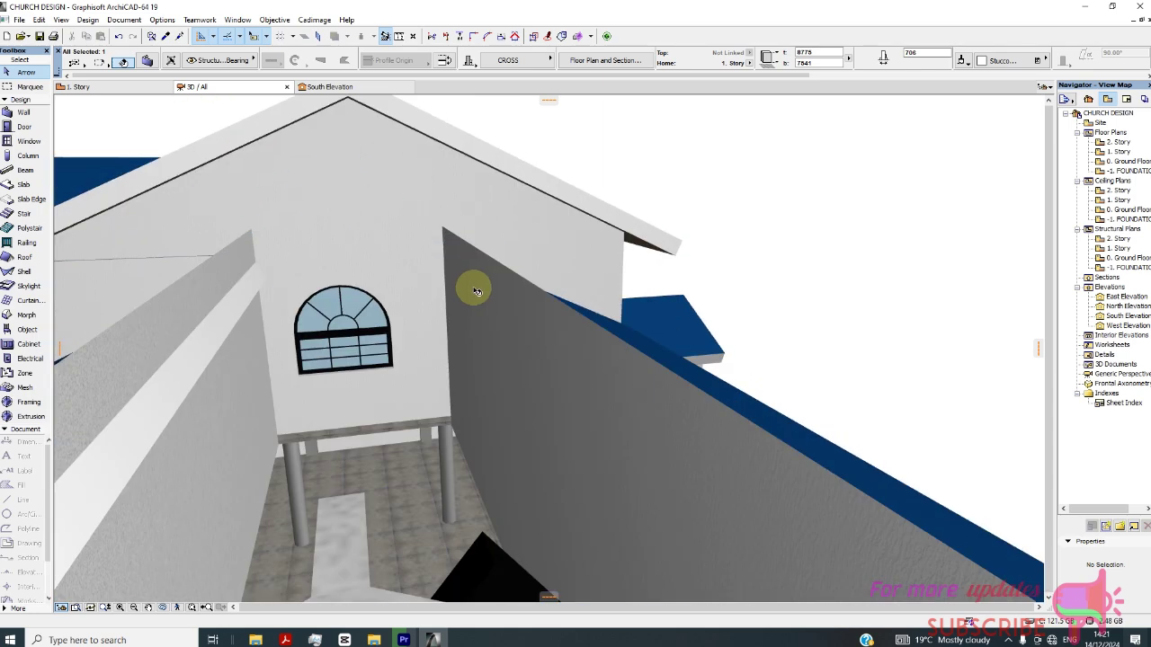
pyautogui.scroll(8, 414, 286)
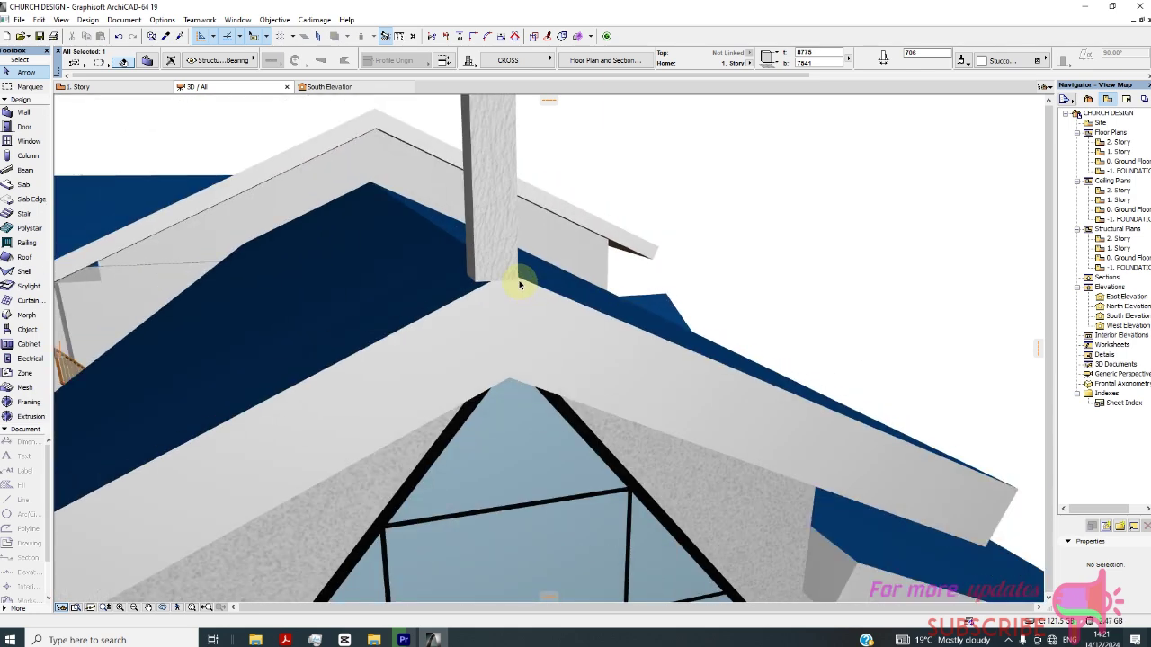
pyautogui.scroll(-2, 516, 261)
pyautogui.click(506, 282)
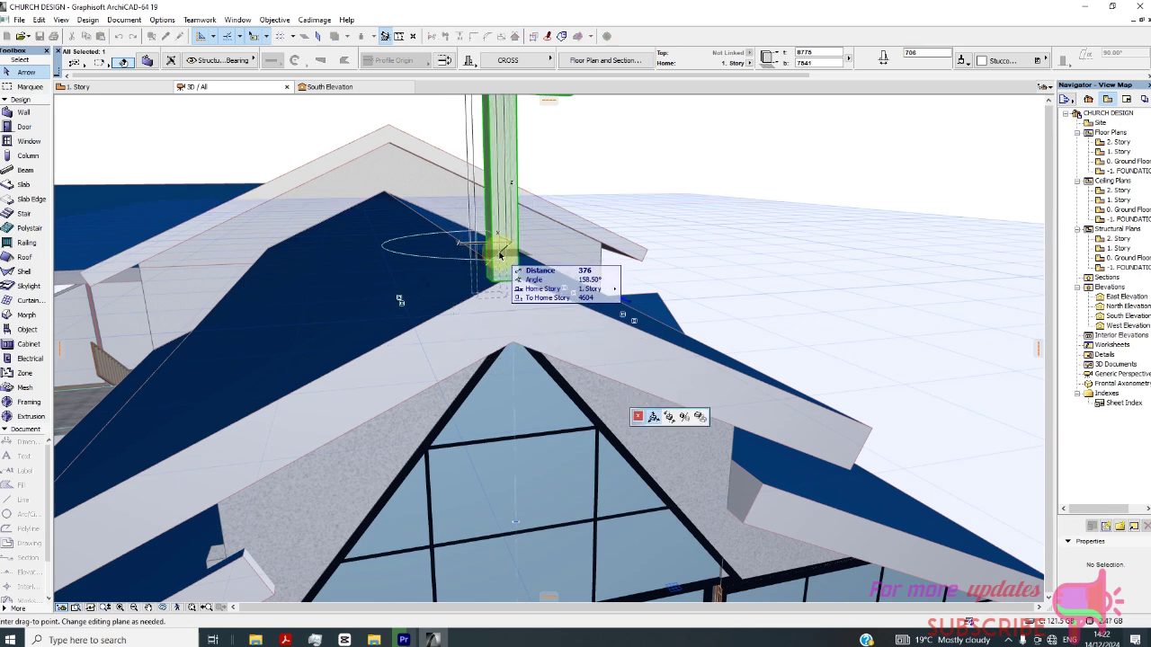
pyautogui.scroll(2, 518, 301)
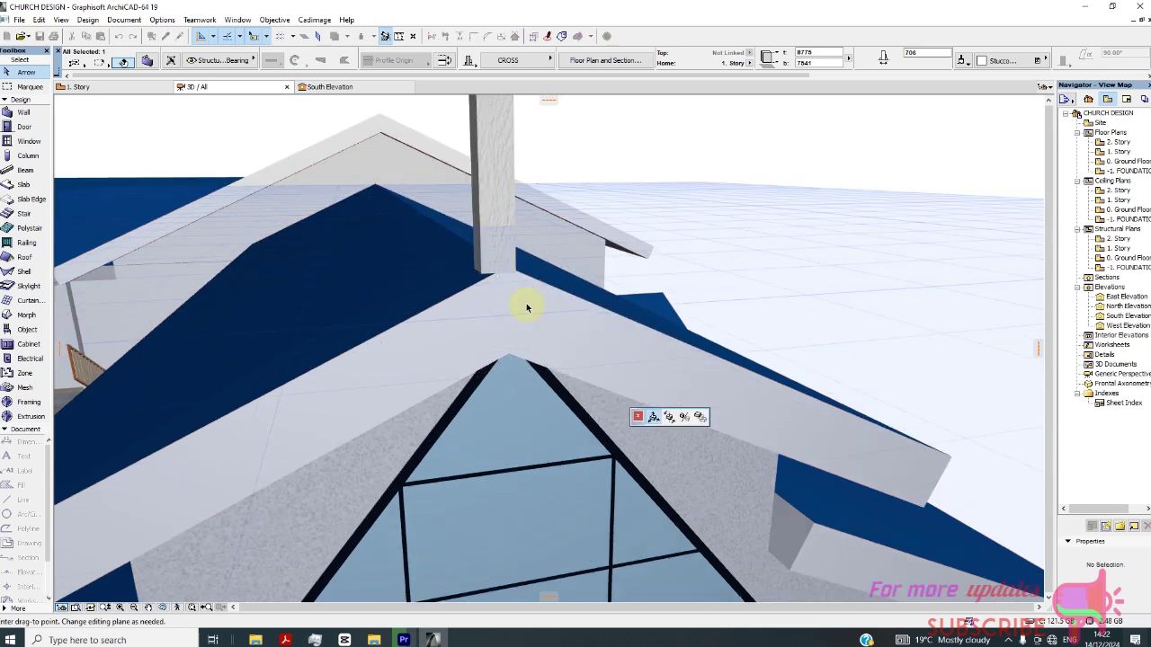
pyautogui.click(513, 238)
pyautogui.scroll(2, 504, 256)
pyautogui.scroll(-3, 503, 256)
pyautogui.press('Escape')
pyautogui.scroll(-5, 480, 300)
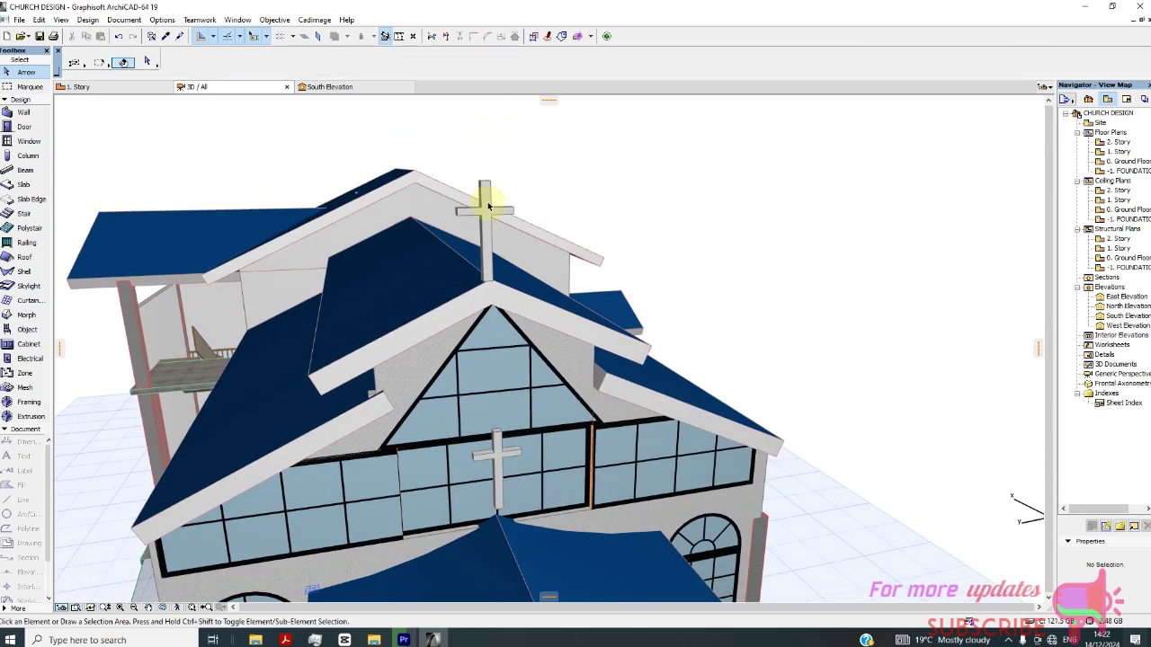
# Give the roof cross the Glass - Clear Fast surface
pyautogui.click(485, 189)
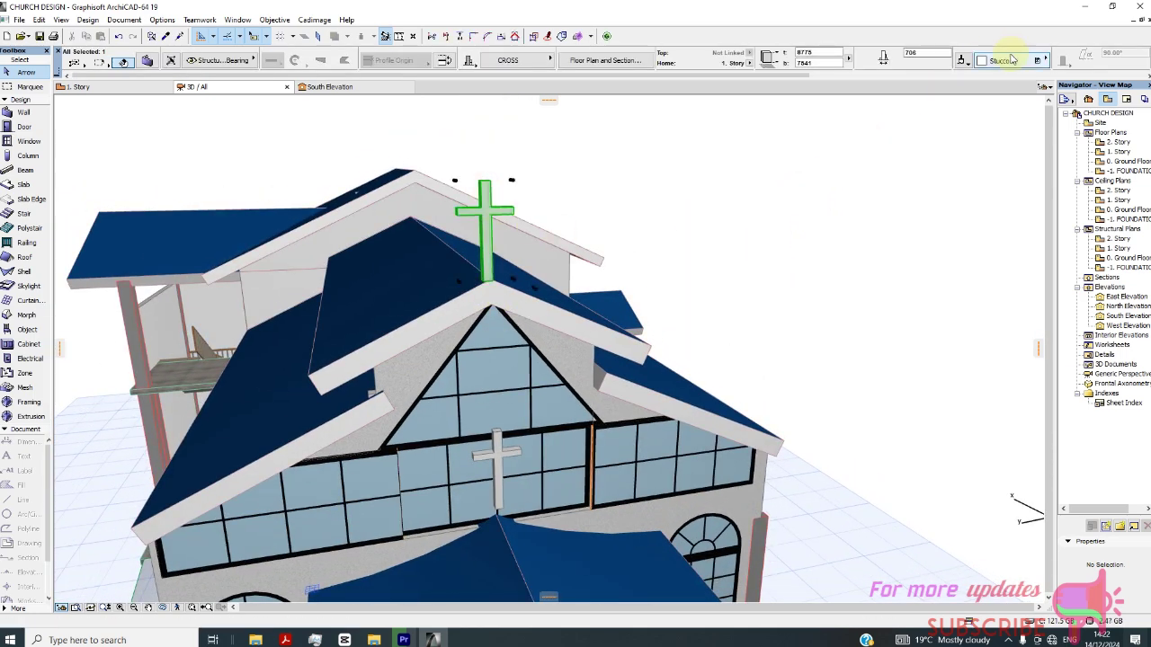
pyautogui.click(1011, 60)
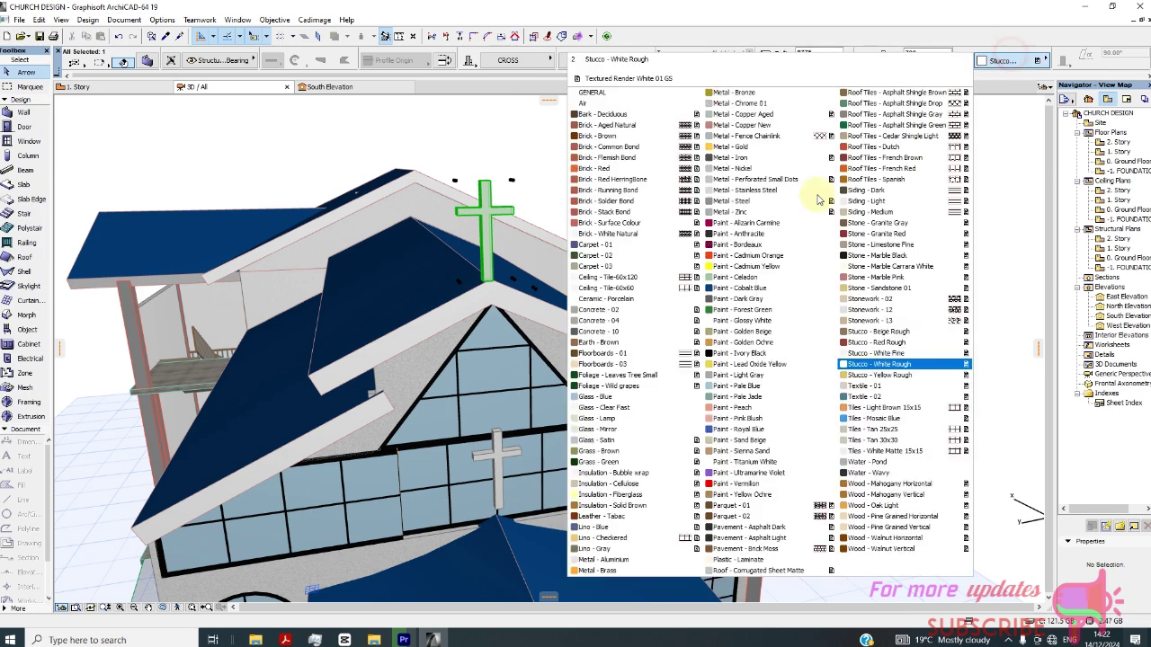
pyautogui.click(649, 407)
pyautogui.click(755, 231)
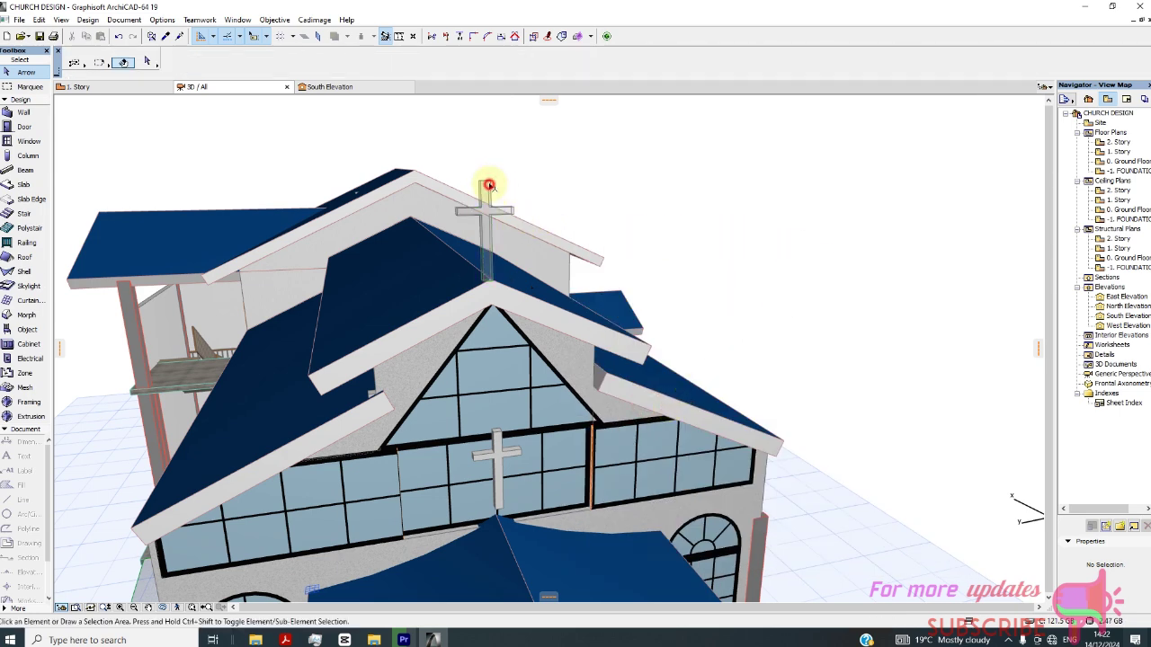
# Override the roof cross's second surface with Stucco - Yellow Rough so it renders solid
pyautogui.click(488, 185)
pyautogui.click(998, 61)
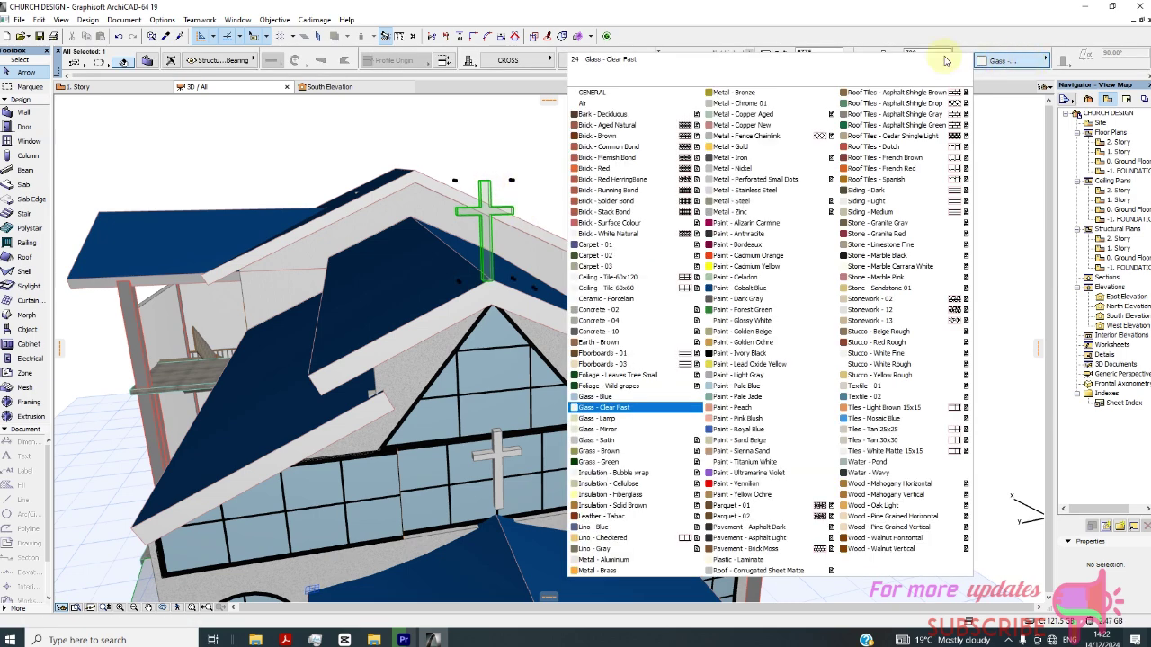
pyautogui.click(1003, 63)
pyautogui.click(961, 62)
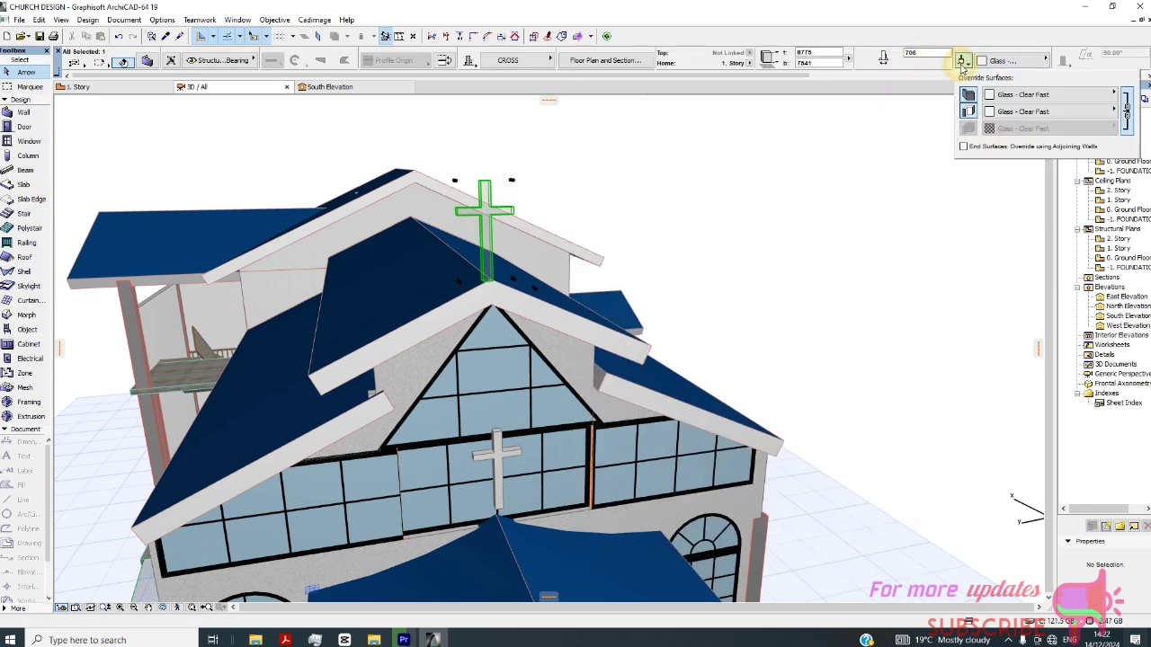
pyautogui.click(994, 111)
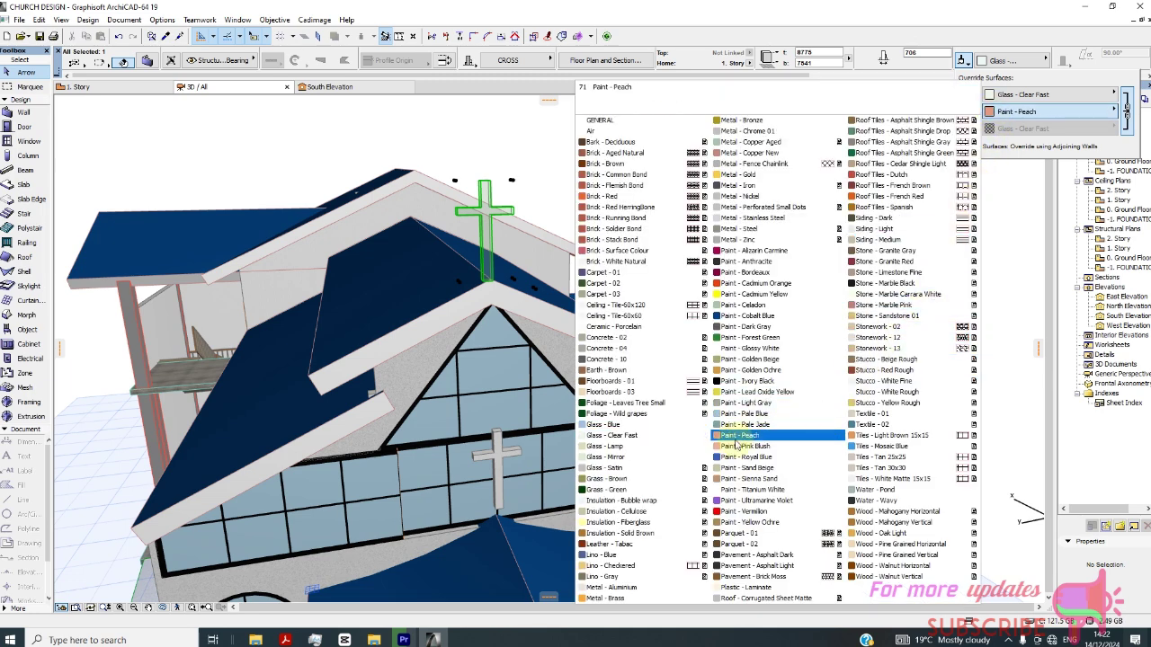
pyautogui.click(880, 382)
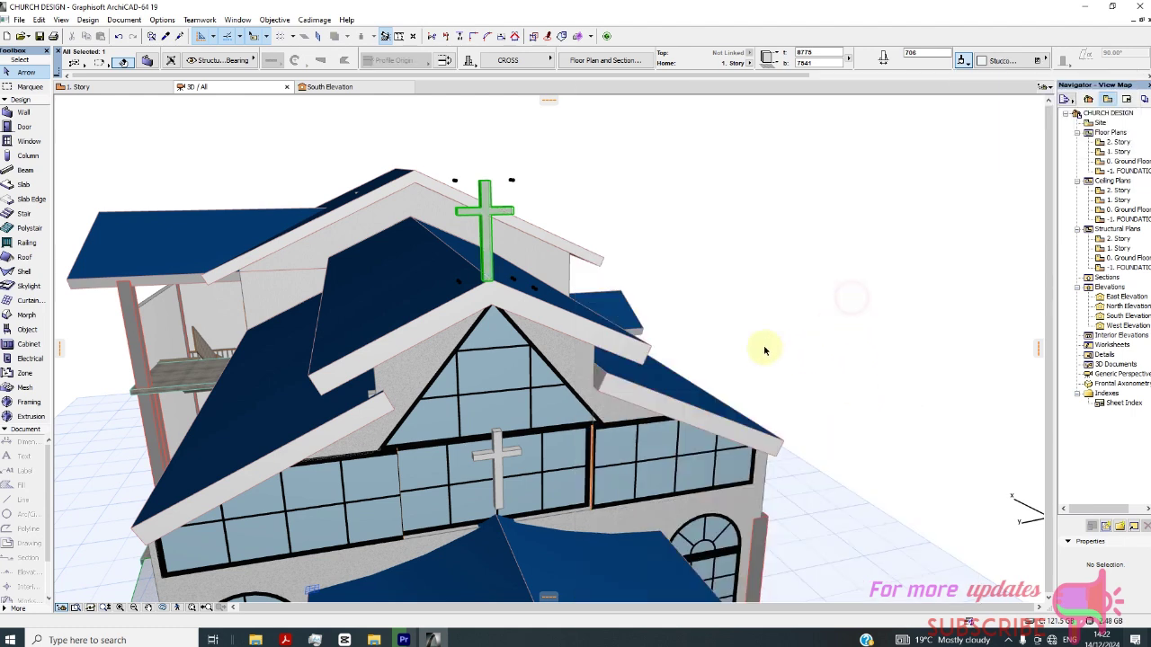
pyautogui.click(778, 245)
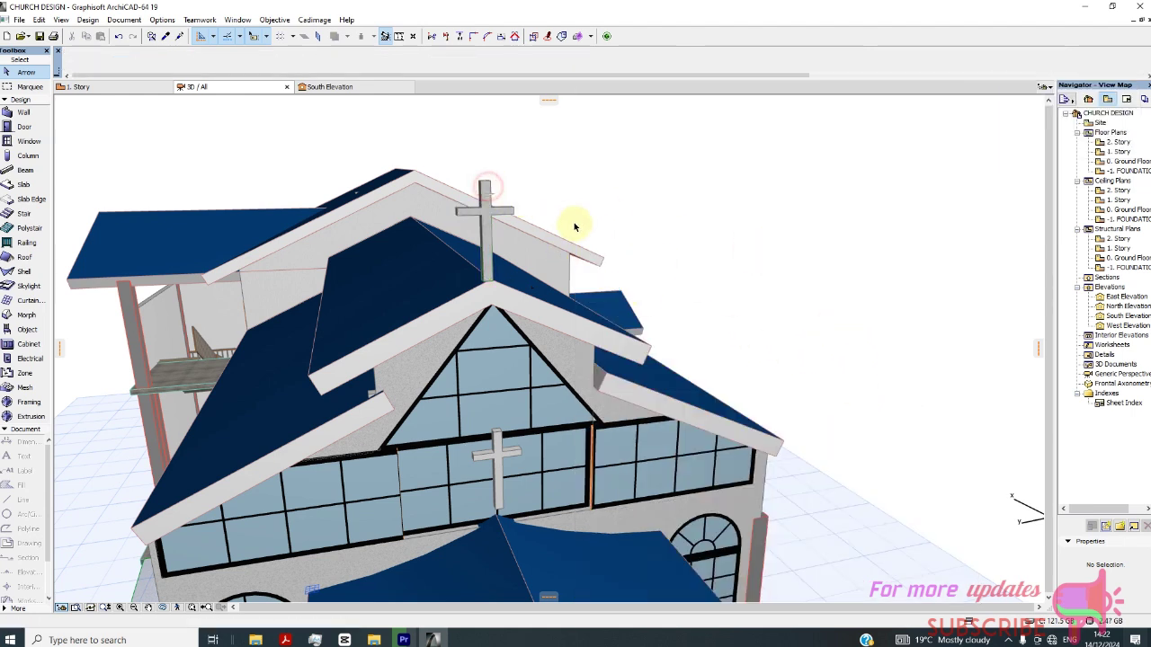
pyautogui.scroll(-4, 782, 261)
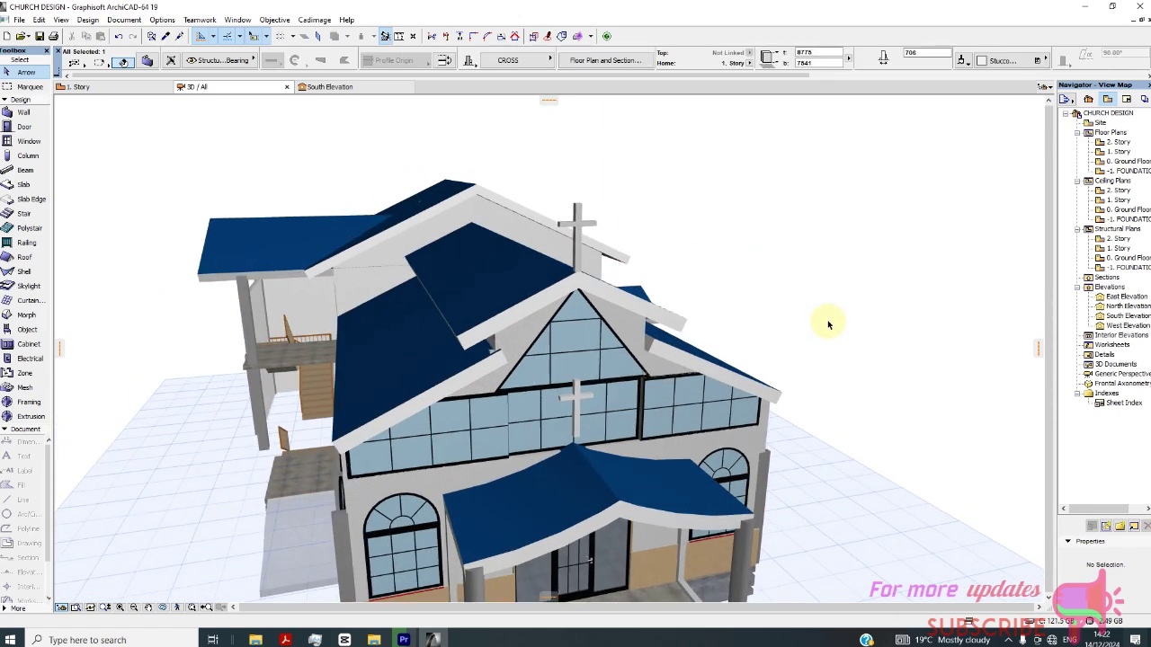
pyautogui.scroll(3, 690, 360)
pyautogui.keyDown('shift'); pyautogui.moveTo(691, 360); pyautogui.dragTo(845, 344, button='middle'); pyautogui.keyUp('shift')
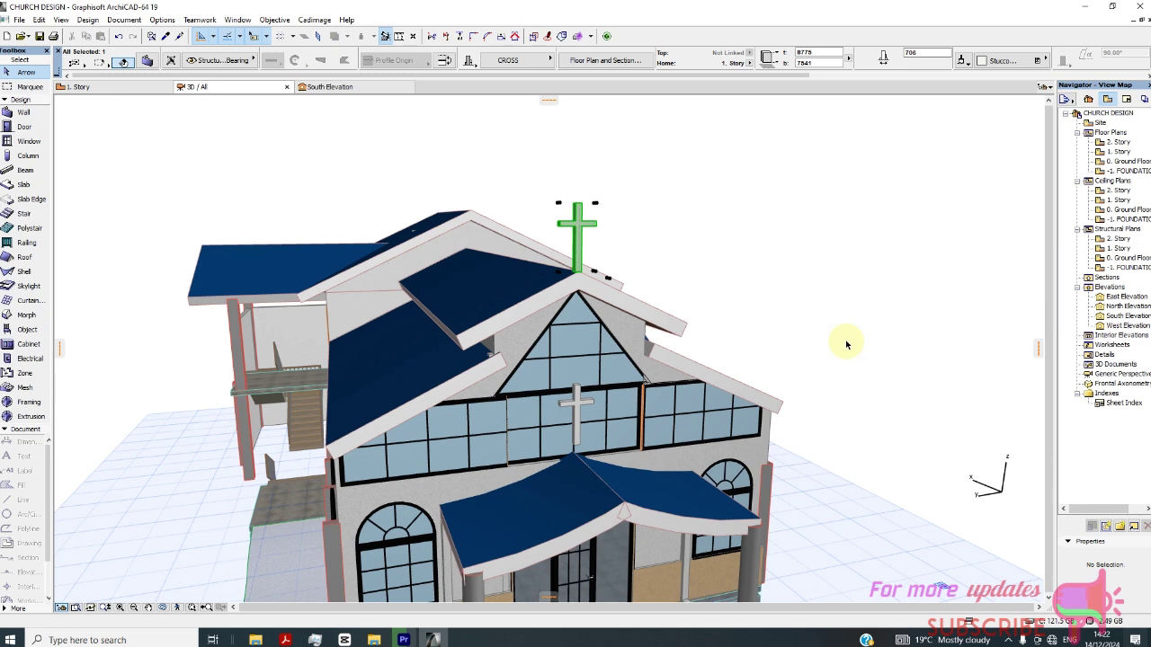